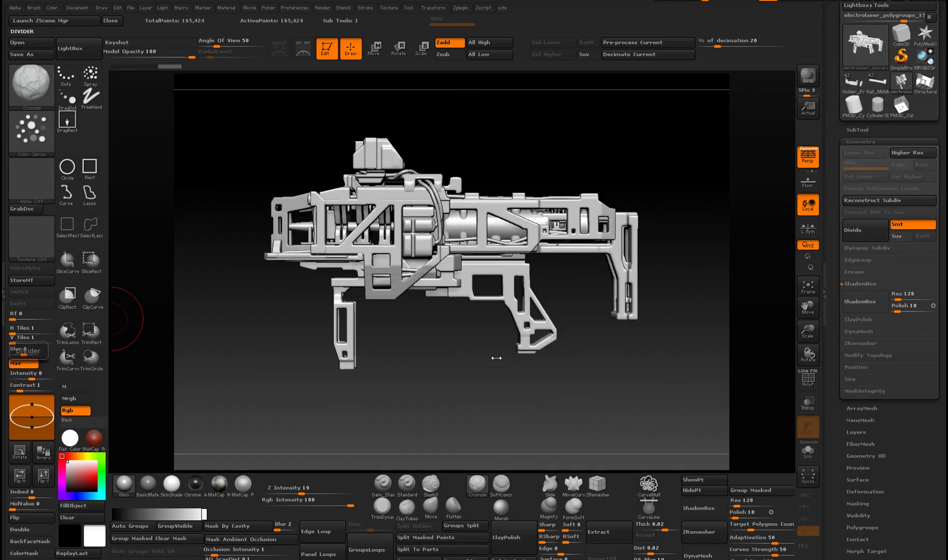
Step: Examine the Electrolaser renders on the ArtStation page and the assembled gun model in ZBrush
{"action": "left_click_drag", "start_coordinate": [497, 357], "coordinate": [477, 339]}
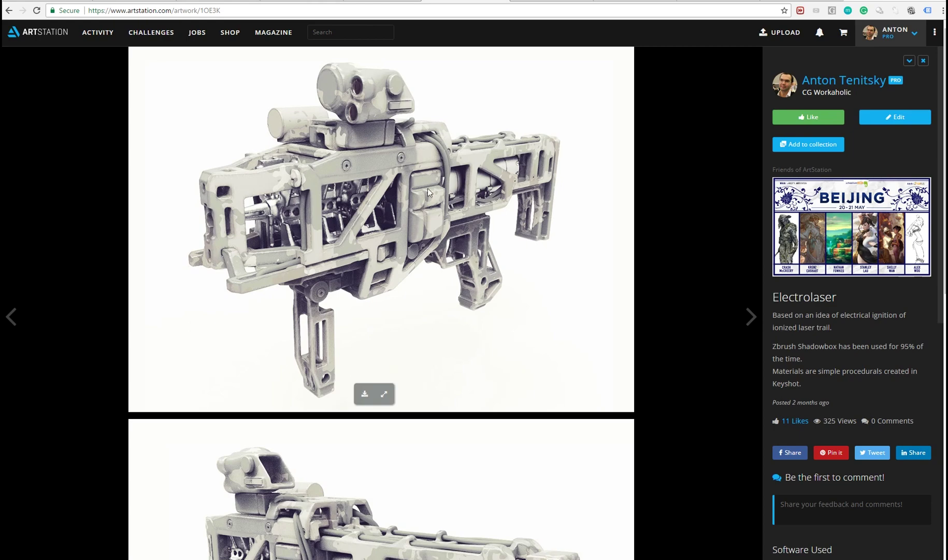
{"action": "scroll", "coordinate": [523, 233], "scroll_direction": "down", "scroll_amount": 5}
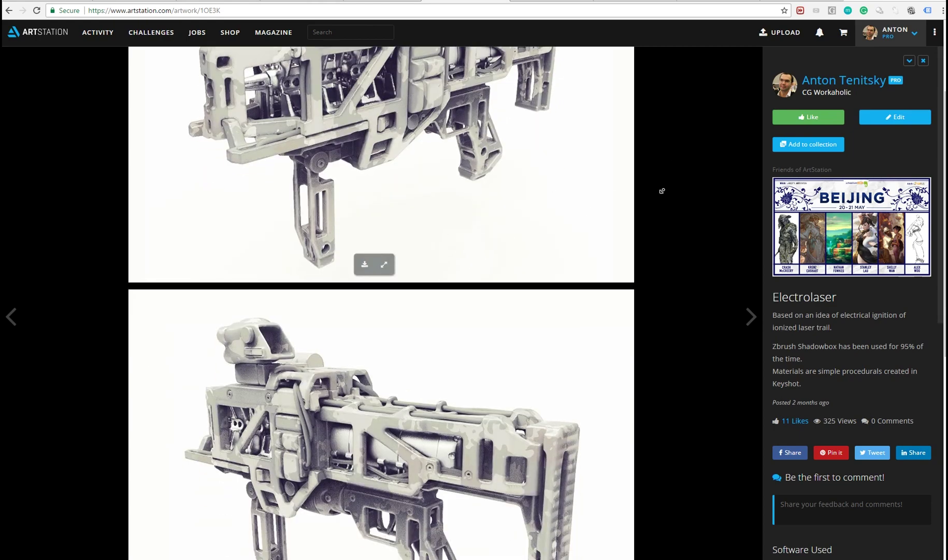
{"action": "scroll", "coordinate": [658, 142], "scroll_direction": "down", "scroll_amount": 5}
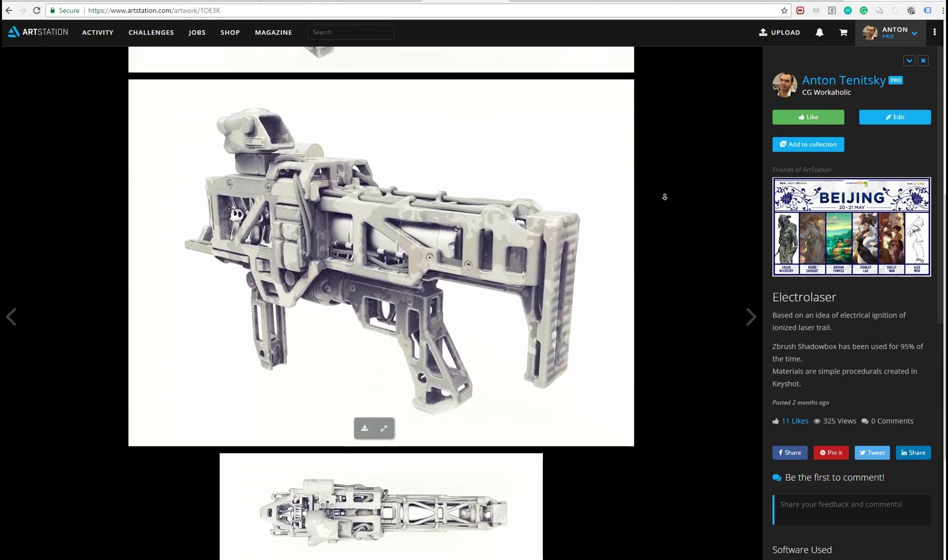
{"action": "scroll", "coordinate": [569, 395], "scroll_direction": "up", "scroll_amount": 1}
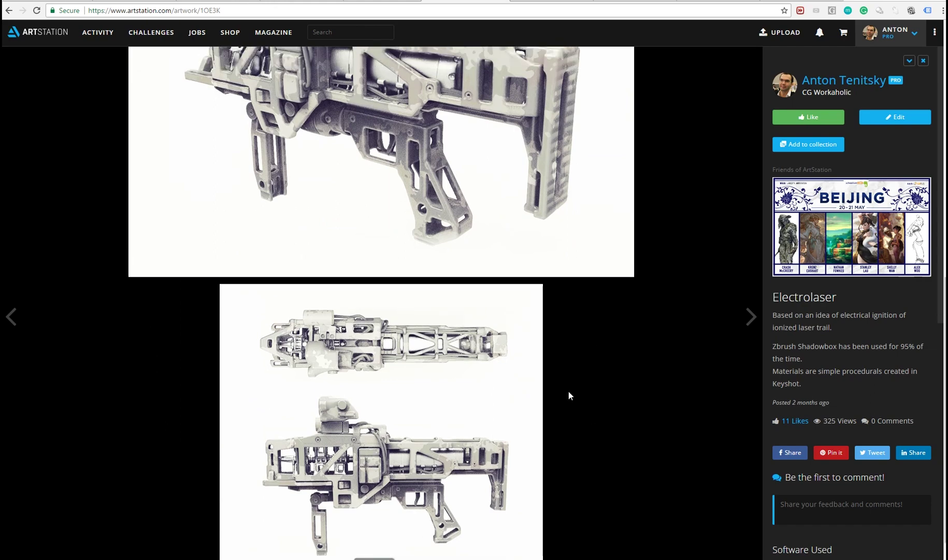
{"action": "scroll", "coordinate": [570, 404], "scroll_direction": "up", "scroll_amount": 1}
{"action": "scroll", "coordinate": [586, 352], "scroll_direction": "down", "scroll_amount": 2}
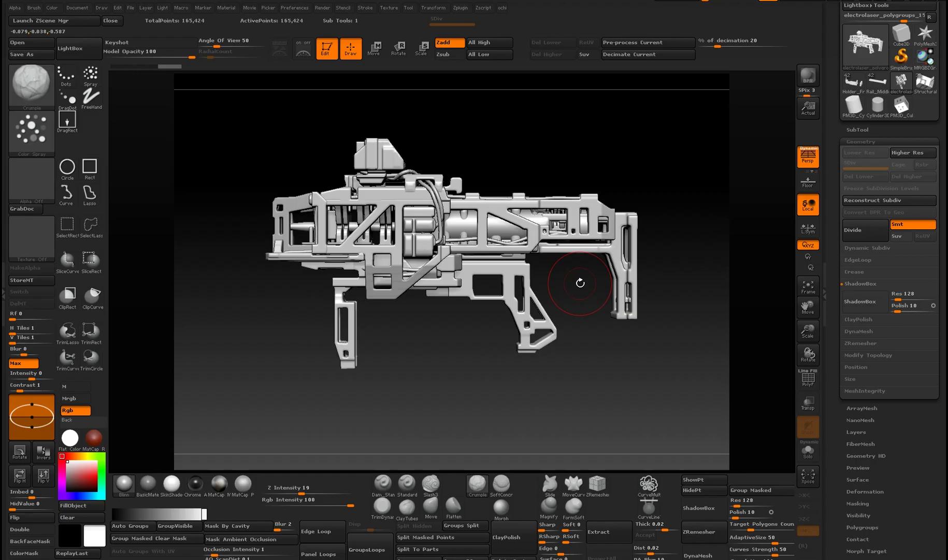
{"action": "left_click_drag", "start_coordinate": [580, 283], "coordinate": [461, 311]}
{"action": "mouse_move", "coordinate": [573, 275]}
{"action": "left_mouse_down"}
{"action": "mouse_move", "coordinate": [570, 267]}
{"action": "mouse_move", "coordinate": [580, 272]}
{"action": "left_mouse_up"}
Step: Switch to the Rail_Middle tool and select its Front_Handle__4__ subtool
{"action": "left_click", "coordinate": [877, 82]}
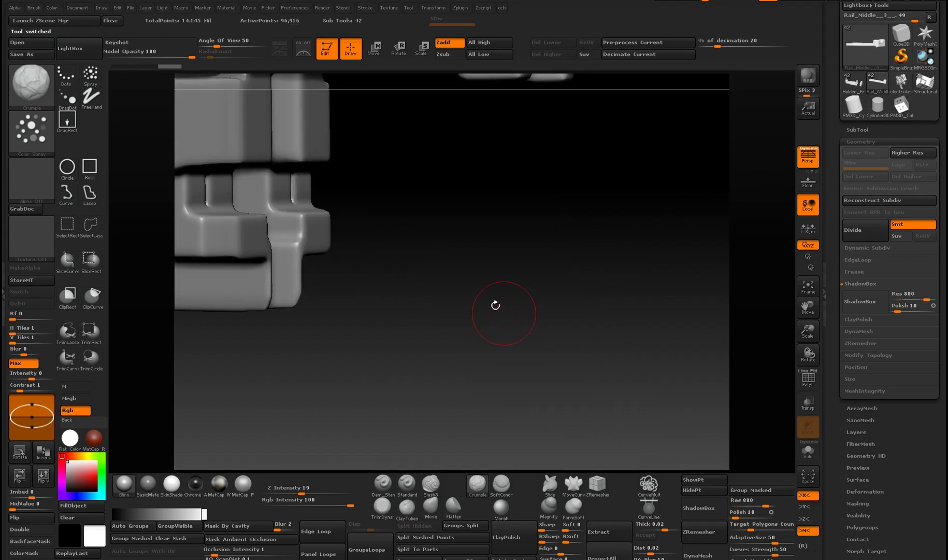
{"action": "left_click", "coordinate": [871, 130]}
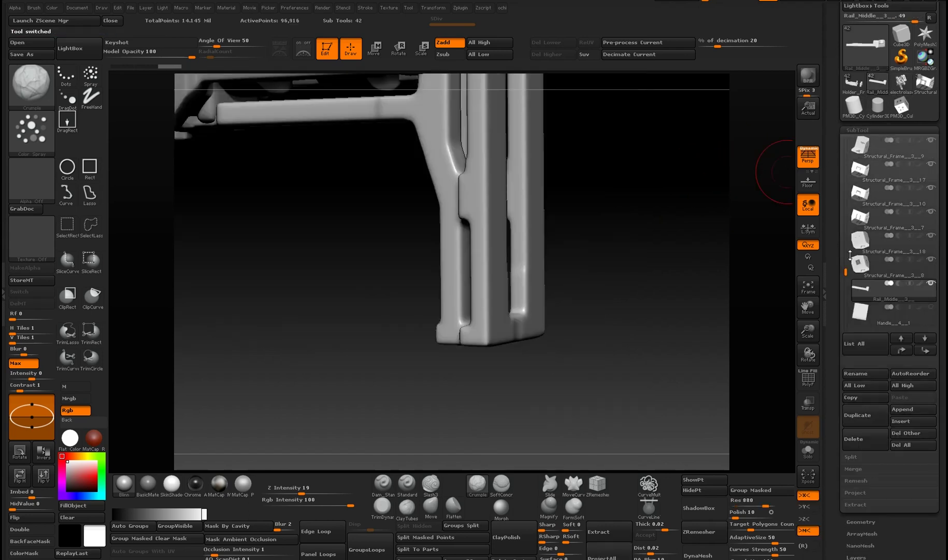
{"action": "left_click_drag", "start_coordinate": [844, 273], "coordinate": [847, 181]}
{"action": "left_click", "coordinate": [859, 222]}
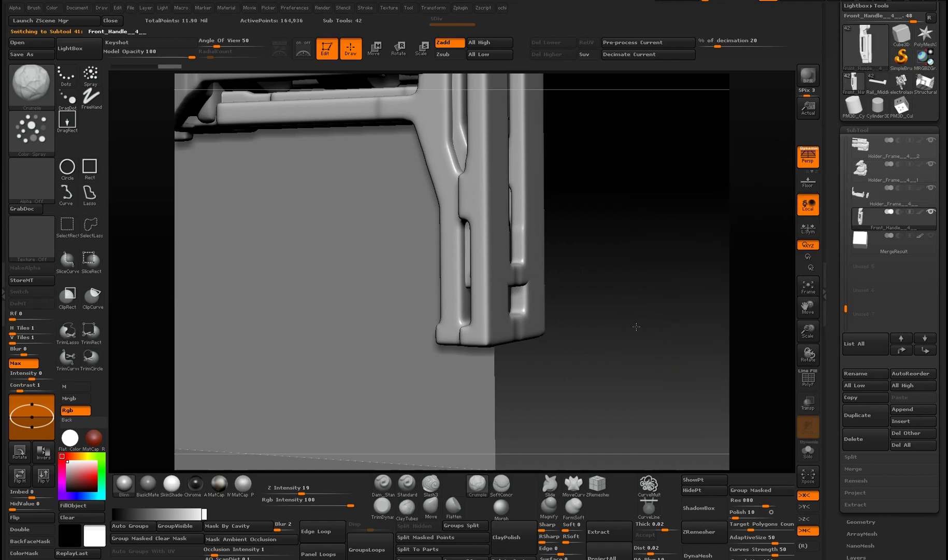
{"action": "left_click_drag", "start_coordinate": [576, 208], "coordinate": [500, 323]}
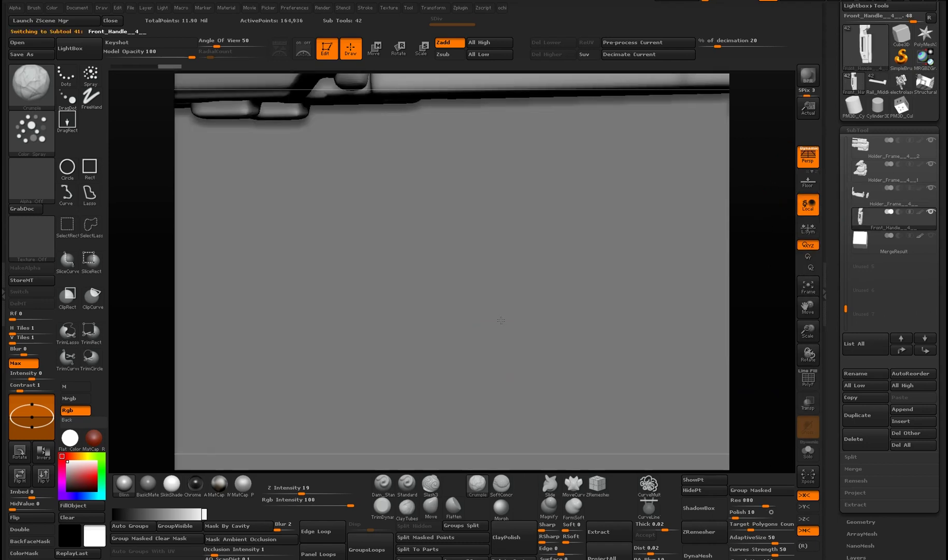
Step: Hide all other subtools so only Front_Handle__4__ shows, and frame it in the view
{"action": "left_click", "coordinate": [931, 212]}
{"action": "left_click", "coordinate": [931, 212]}
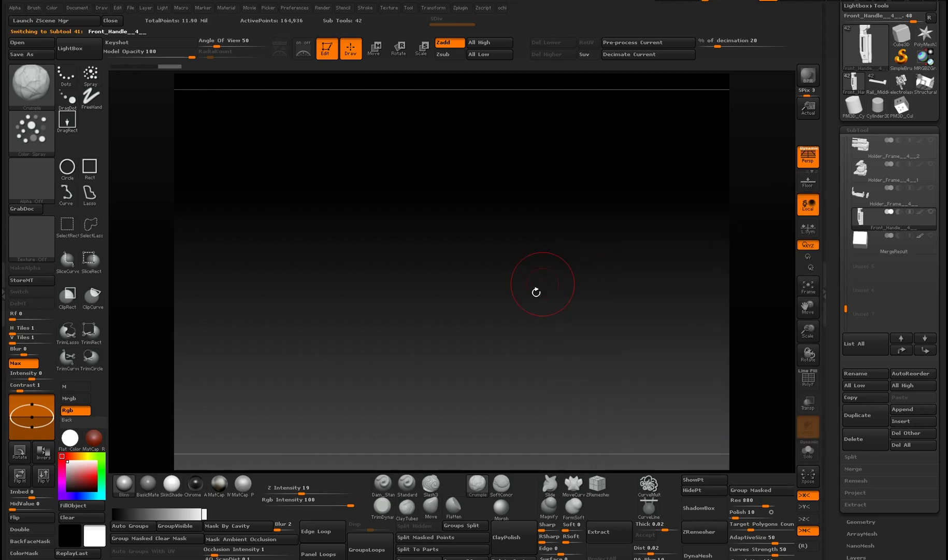
{"action": "key", "text": "f"}
{"action": "left_click_drag", "start_coordinate": [536, 306], "coordinate": [607, 322]}
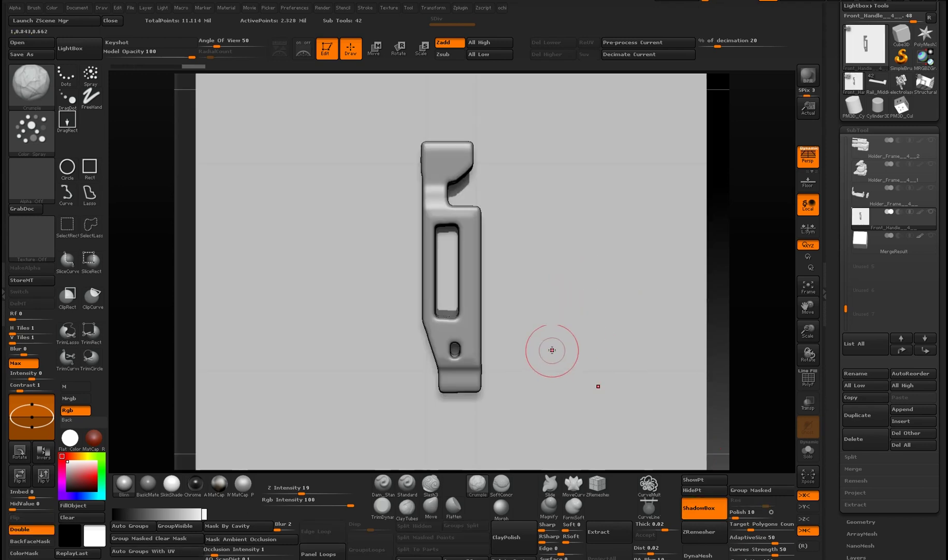
Step: Mask the upper end of the long slot in the handle's side shadow, and mask a crossbar over its lower part
{"action": "right_click_drag", "start_coordinate": [552, 351], "coordinate": [495, 320]}
{"action": "left_click_drag", "start_coordinate": [494, 320], "coordinate": [508, 325], "text": "shift"}
{"action": "left_click_drag", "start_coordinate": [444, 225], "coordinate": [480, 243], "text": "ctrl"}
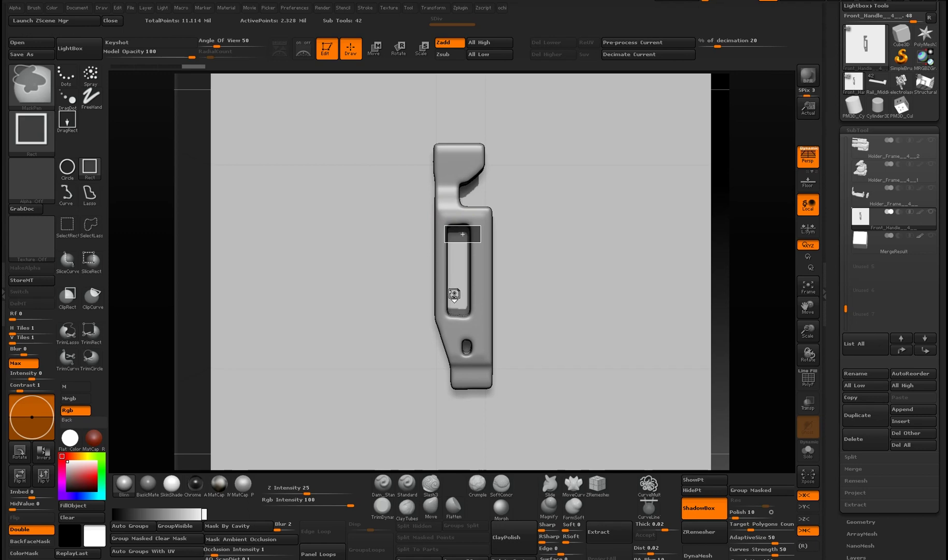
{"action": "left_click_drag", "start_coordinate": [443, 291], "coordinate": [485, 303], "text": "ctrl"}
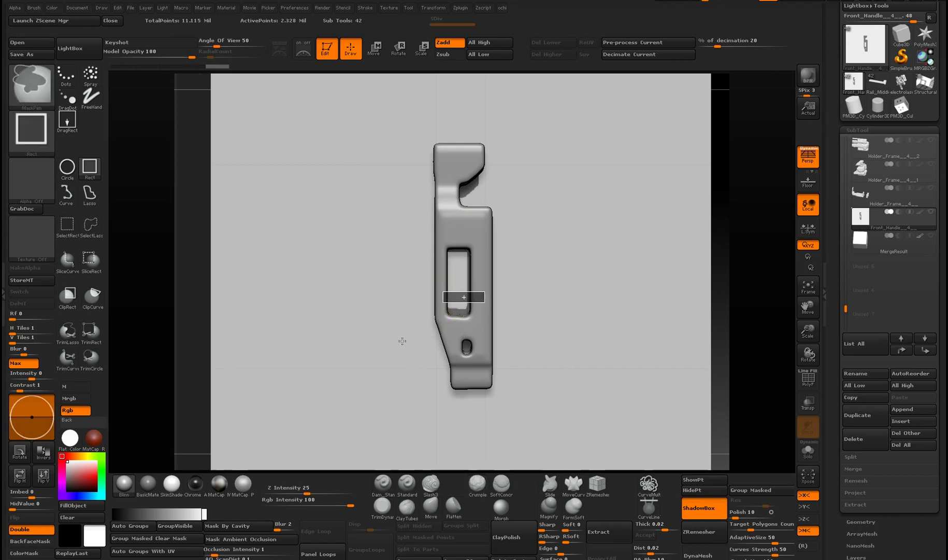
Step: Mask a crossbar over the long slot in the handle's front shadow, and unmask a rectangle to widen the upper opening
{"action": "right_click_drag", "start_coordinate": [396, 330], "coordinate": [554, 306]}
{"action": "left_click_drag", "start_coordinate": [527, 291], "coordinate": [573, 302], "text": "ctrl"}
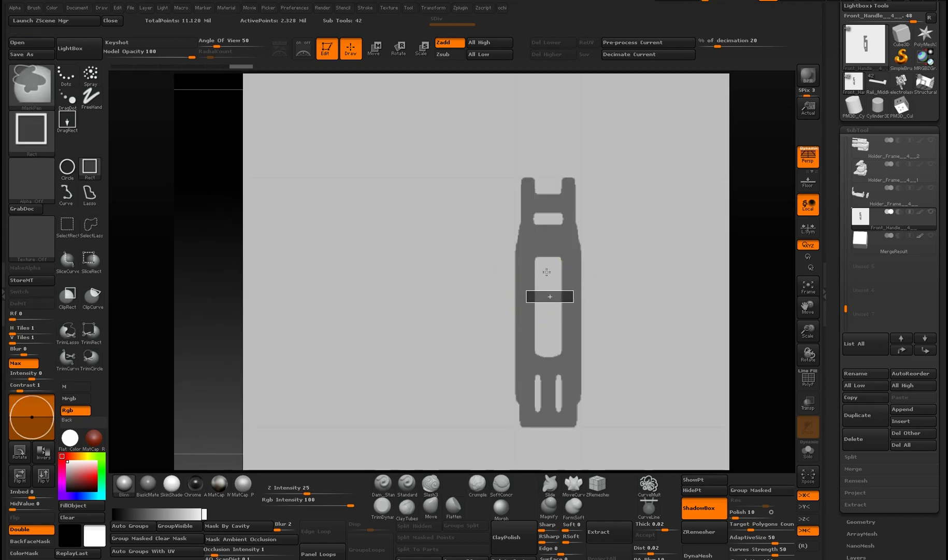
{"action": "left_click_drag", "start_coordinate": [527, 275], "coordinate": [554, 291], "text": "ctrl"}
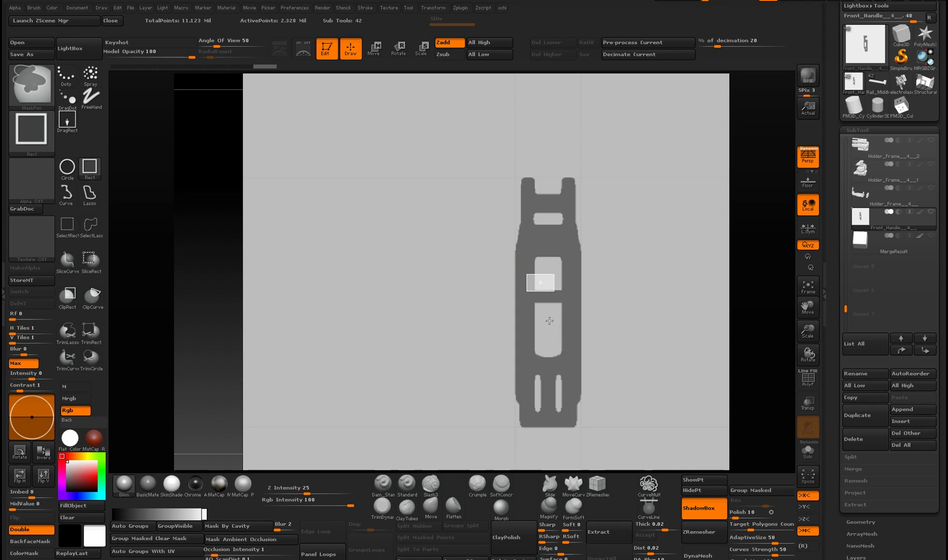
{"action": "mouse_move", "coordinate": [568, 339]}
{"action": "left_mouse_down"}
{"action": "mouse_move", "coordinate": [514, 316]}
{"action": "mouse_move", "coordinate": [496, 275]}
{"action": "mouse_move", "coordinate": [478, 331]}
{"action": "mouse_move", "coordinate": [461, 295]}
{"action": "mouse_move", "coordinate": [474, 341]}
{"action": "mouse_move", "coordinate": [453, 330]}
{"action": "mouse_move", "coordinate": [487, 328]}
{"action": "left_mouse_up"}
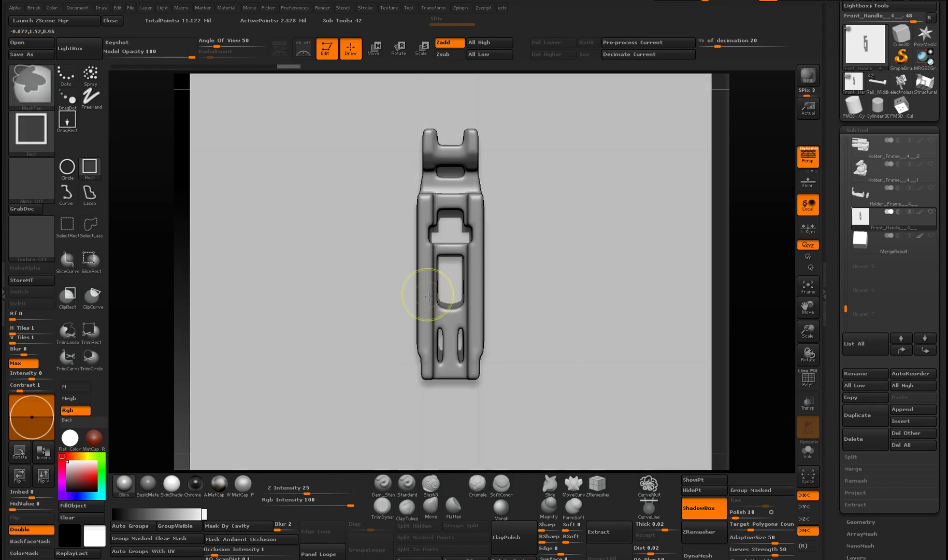
Step: Mask a bar across the lower slot area, unmask a thin strip just below it, and exit ShadowBox
{"action": "left_click_drag", "start_coordinate": [427, 295], "coordinate": [469, 309], "text": "ctrl"}
{"action": "mouse_move", "coordinate": [461, 310]}
{"action": "left_mouse_down", "text": "ctrl+alt"}
{"action": "mouse_move", "coordinate": [513, 304]}
{"action": "mouse_move", "coordinate": [597, 347]}
{"action": "mouse_move", "coordinate": [493, 317]}
{"action": "left_mouse_up", "text": "ctrl+alt"}
{"action": "right_click_drag", "start_coordinate": [535, 318], "coordinate": [526, 356]}
{"action": "right_click_drag", "start_coordinate": [579, 336], "coordinate": [522, 328], "text": "alt"}
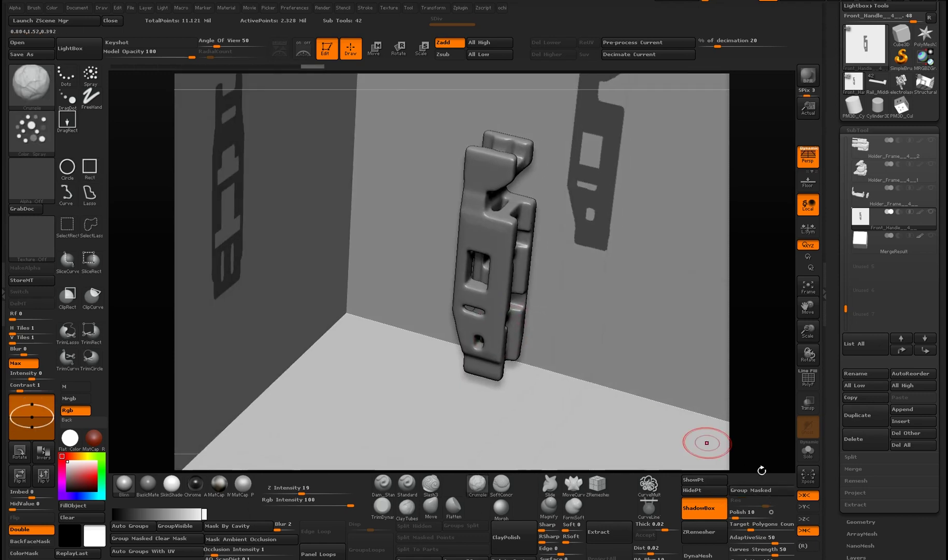
{"action": "left_click", "coordinate": [712, 511]}
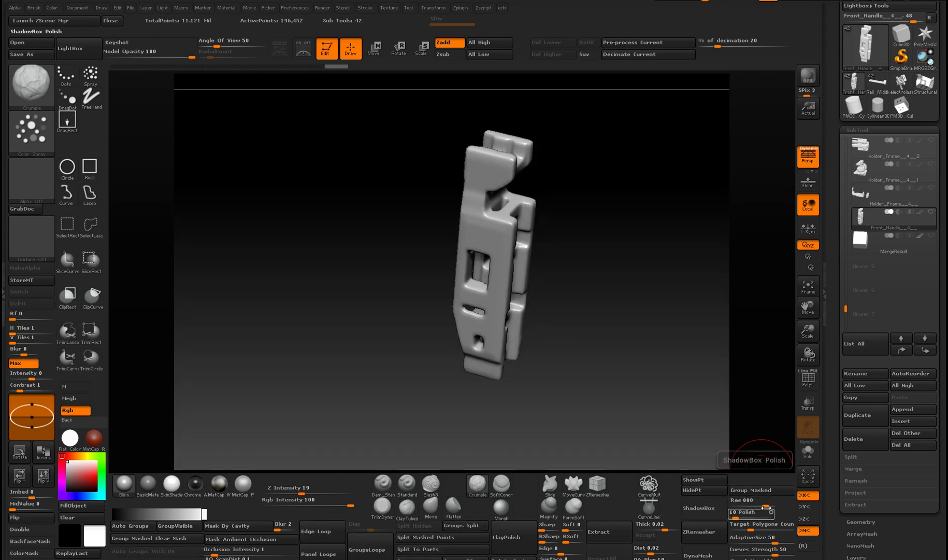
{"action": "left_click", "coordinate": [697, 511]}
{"action": "right_click_drag", "start_coordinate": [503, 398], "coordinate": [434, 440]}
{"action": "left_click_drag", "start_coordinate": [564, 374], "coordinate": [528, 263], "text": "ctrl+alt"}
{"action": "left_click_drag", "start_coordinate": [444, 234], "coordinate": [492, 274], "text": "ctrl+alt"}
{"action": "key", "text": "ctrl+z"}
{"action": "key", "text": "ctrl+z"}
{"action": "key", "text": "ctrl+z"}
{"action": "right_click_drag", "start_coordinate": [562, 281], "coordinate": [517, 321], "text": "alt"}
Step: Select the Cube3D primitive and convert it to a PolyMesh3D
{"action": "left_click", "coordinate": [901, 36]}
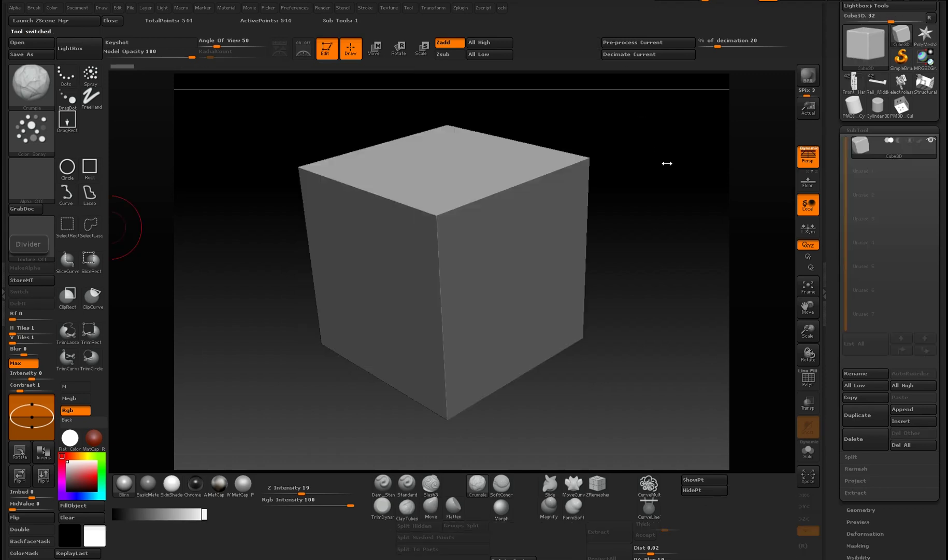
{"action": "right_click_drag", "start_coordinate": [691, 186], "coordinate": [688, 183]}
{"action": "left_click", "coordinate": [900, 38]}
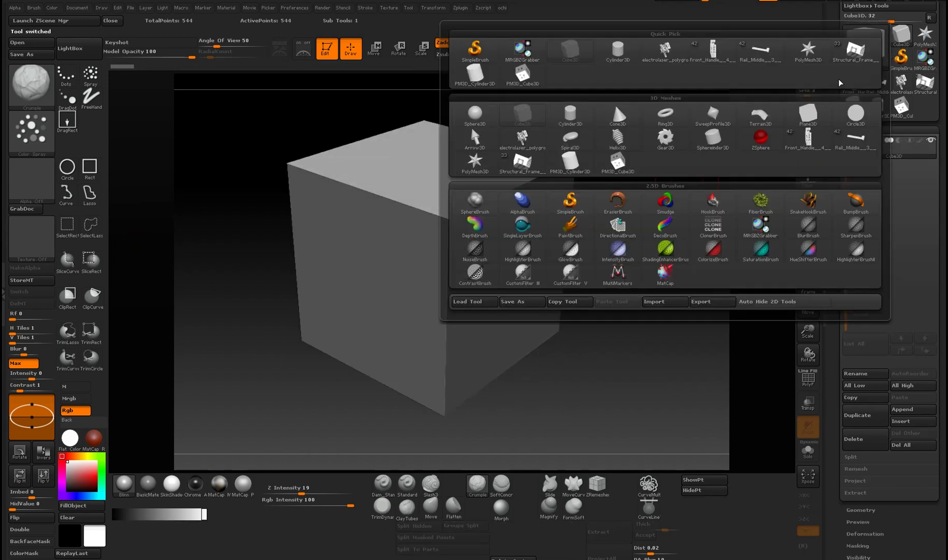
{"action": "left_click", "coordinate": [538, 118]}
{"action": "right_click_drag", "start_coordinate": [617, 273], "coordinate": [610, 272]}
{"action": "left_click_drag", "start_coordinate": [661, 228], "coordinate": [683, 238], "text": "alt"}
{"action": "left_click_drag", "start_coordinate": [828, 107], "coordinate": [839, 155]}
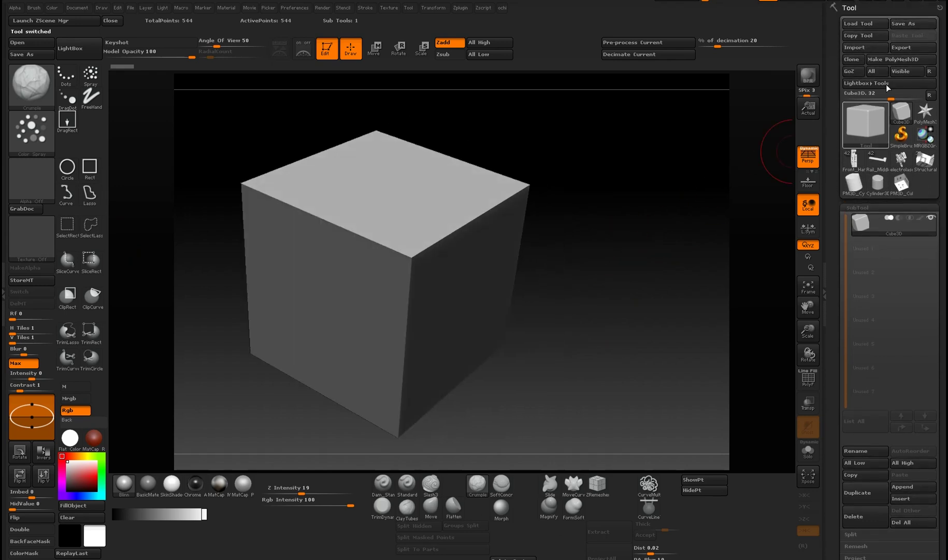
{"action": "left_click", "coordinate": [905, 72]}
Step: Turn on ShadowBox for the cube and clear its masks to leave an empty box
{"action": "left_click_drag", "start_coordinate": [832, 293], "coordinate": [844, 83]}
{"action": "left_click", "coordinate": [861, 268]}
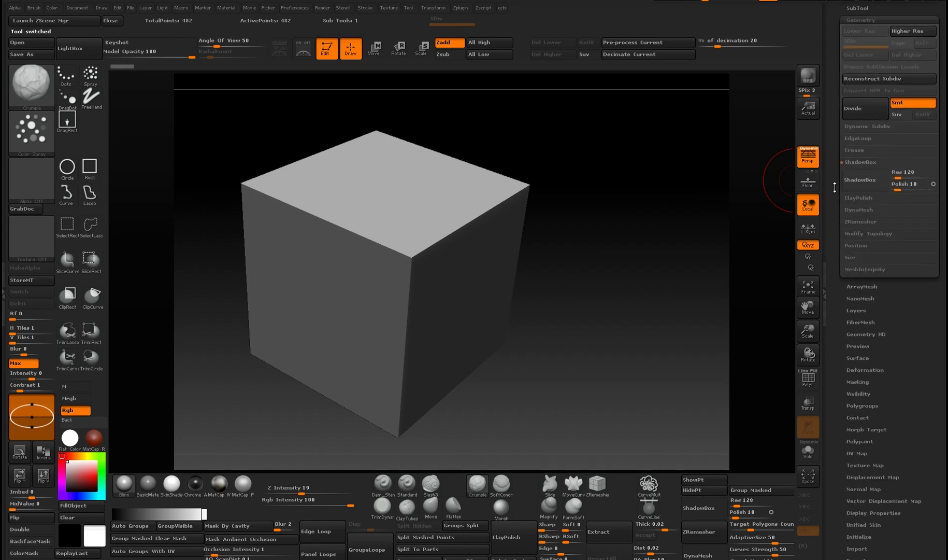
{"action": "left_click", "coordinate": [860, 184]}
{"action": "left_click_drag", "start_coordinate": [648, 306], "coordinate": [516, 219], "text": "shift"}
{"action": "left_click_drag", "start_coordinate": [580, 314], "coordinate": [568, 269]}
{"action": "left_click_drag", "start_coordinate": [423, 155], "coordinate": [464, 166], "text": "alt"}
{"action": "mouse_move", "coordinate": [339, 146]}
{"action": "left_mouse_down", "text": "ctrl"}
{"action": "mouse_move", "coordinate": [493, 317]}
{"action": "mouse_move", "coordinate": [617, 425]}
{"action": "mouse_move", "coordinate": [543, 277]}
{"action": "mouse_move", "coordinate": [578, 278]}
{"action": "mouse_move", "coordinate": [510, 317]}
{"action": "mouse_move", "coordinate": [492, 299]}
{"action": "mouse_move", "coordinate": [489, 257]}
{"action": "mouse_move", "coordinate": [499, 272]}
{"action": "mouse_move", "coordinate": [546, 279]}
{"action": "mouse_move", "coordinate": [537, 282]}
{"action": "left_mouse_up", "text": "ctrl"}
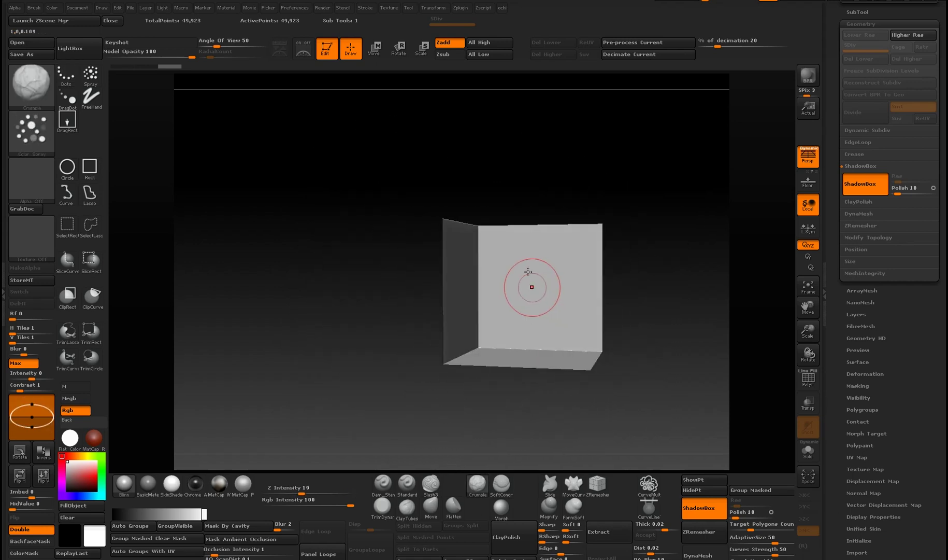
Step: Mask a rectangle on each of two adjacent ShadowBox walls to generate a short rectangular block
{"action": "key", "text": "ctrl"}
{"action": "left_click_drag", "start_coordinate": [587, 297], "coordinate": [588, 299], "text": "ctrl"}
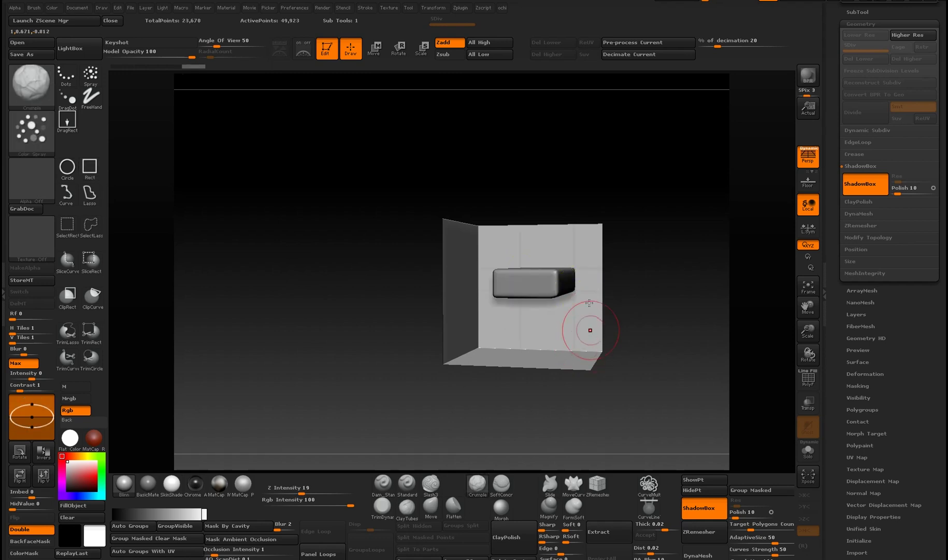
{"action": "mouse_move", "coordinate": [589, 328]}
{"action": "right_mouse_down"}
{"action": "mouse_move", "coordinate": [549, 327]}
{"action": "mouse_move", "coordinate": [527, 370]}
{"action": "mouse_move", "coordinate": [506, 309]}
{"action": "right_mouse_up"}
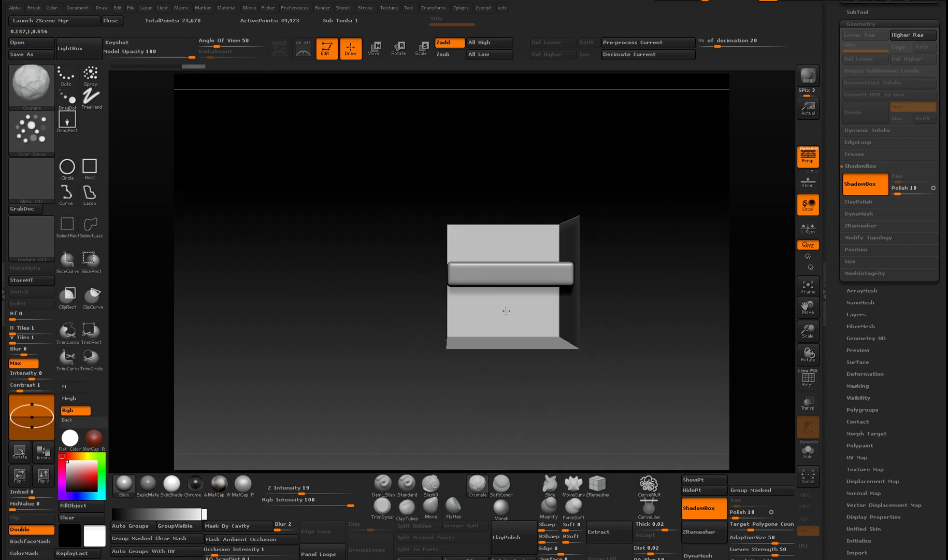
{"action": "key", "text": "ctrl"}
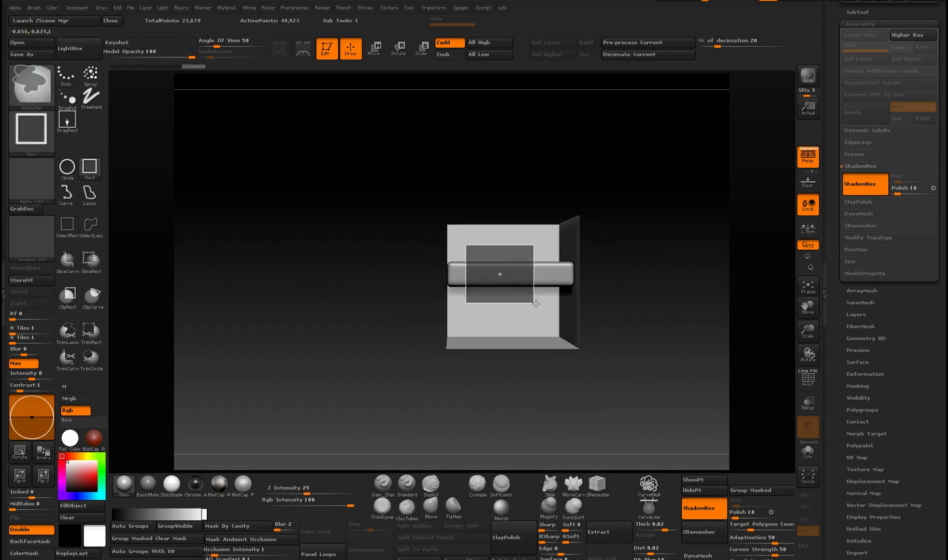
{"action": "left_click_drag", "start_coordinate": [536, 303], "coordinate": [536, 304], "text": "ctrl"}
{"action": "mouse_move", "coordinate": [504, 210]}
{"action": "right_mouse_down"}
{"action": "mouse_move", "coordinate": [500, 236]}
{"action": "mouse_move", "coordinate": [519, 290]}
{"action": "mouse_move", "coordinate": [503, 303]}
{"action": "mouse_move", "coordinate": [492, 307]}
{"action": "mouse_move", "coordinate": [463, 252]}
{"action": "mouse_move", "coordinate": [441, 240]}
{"action": "right_mouse_up"}
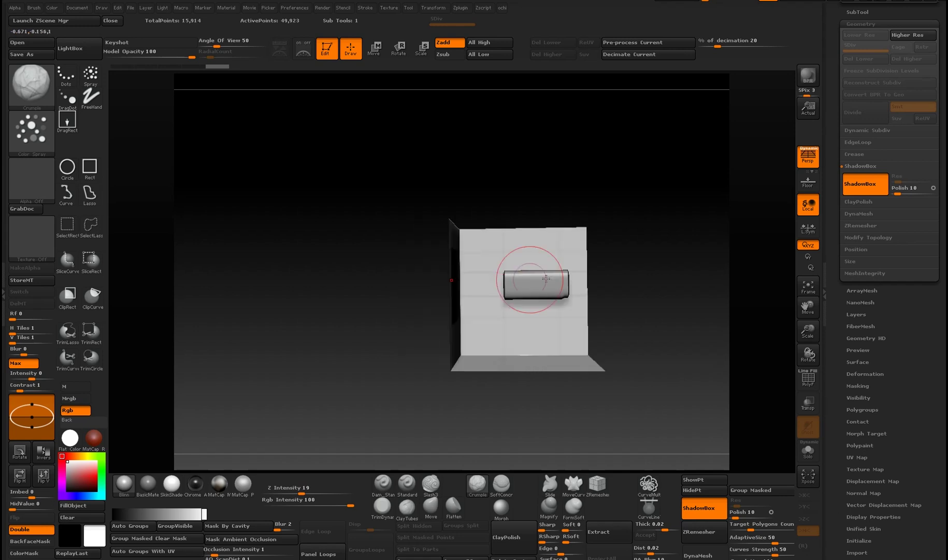
Step: Mask a rectangle on the third ShadowBox plane and unmask a small area at its centre to cut a hole through the block
{"action": "mouse_move", "coordinate": [548, 249]}
{"action": "right_mouse_down"}
{"action": "mouse_move", "coordinate": [535, 346]}
{"action": "mouse_move", "coordinate": [502, 210]}
{"action": "right_mouse_up"}
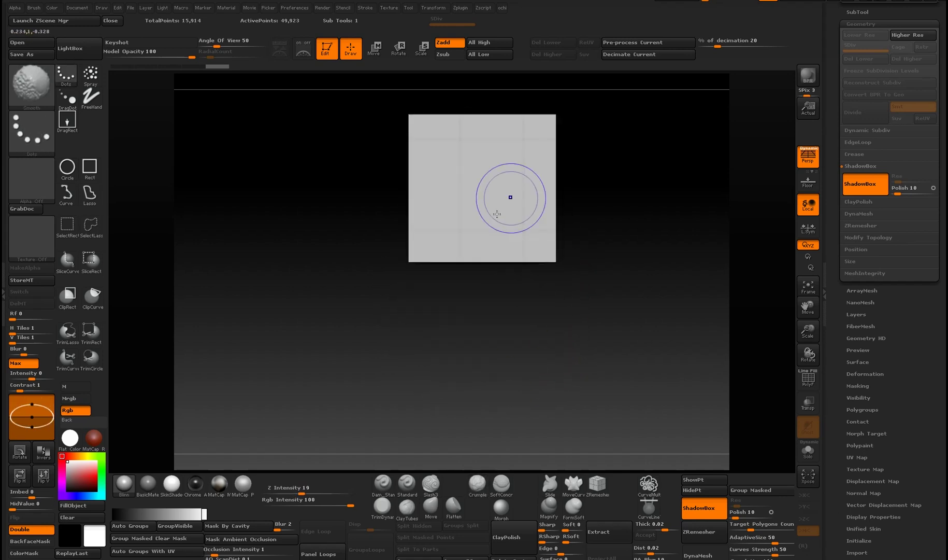
{"action": "left_click_drag", "start_coordinate": [457, 158], "coordinate": [521, 231], "text": "ctrl"}
{"action": "right_click_drag", "start_coordinate": [544, 175], "coordinate": [537, 203], "text": "alt"}
{"action": "left_click_drag", "start_coordinate": [475, 251], "coordinate": [500, 269], "text": "ctrl+alt"}
{"action": "mouse_move", "coordinate": [516, 264]}
{"action": "right_mouse_down"}
{"action": "mouse_move", "coordinate": [517, 286]}
{"action": "mouse_move", "coordinate": [478, 339]}
{"action": "mouse_move", "coordinate": [487, 250]}
{"action": "mouse_move", "coordinate": [556, 332]}
{"action": "mouse_move", "coordinate": [562, 288]}
{"action": "mouse_move", "coordinate": [545, 274]}
{"action": "mouse_move", "coordinate": [583, 308]}
{"action": "mouse_move", "coordinate": [612, 311]}
{"action": "mouse_move", "coordinate": [505, 349]}
{"action": "mouse_move", "coordinate": [489, 337]}
{"action": "right_mouse_up"}
{"action": "right_click_drag", "start_coordinate": [489, 293], "coordinate": [655, 336]}
Step: Exit ShadowBox to turn the block into a mesh, and toggle ShadowBox on and off again to compare
{"action": "left_click", "coordinate": [874, 191]}
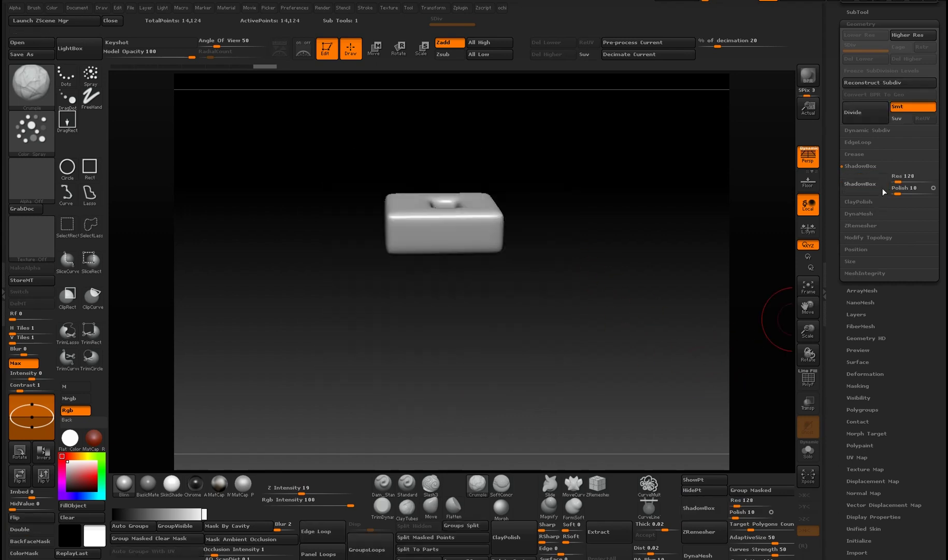
{"action": "left_click_drag", "start_coordinate": [583, 285], "coordinate": [587, 243]}
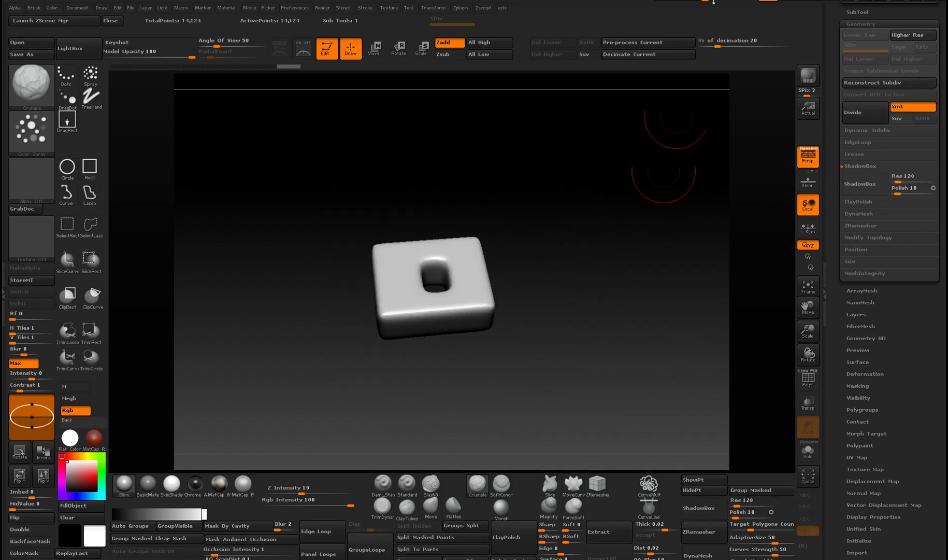
{"action": "left_click", "coordinate": [862, 185]}
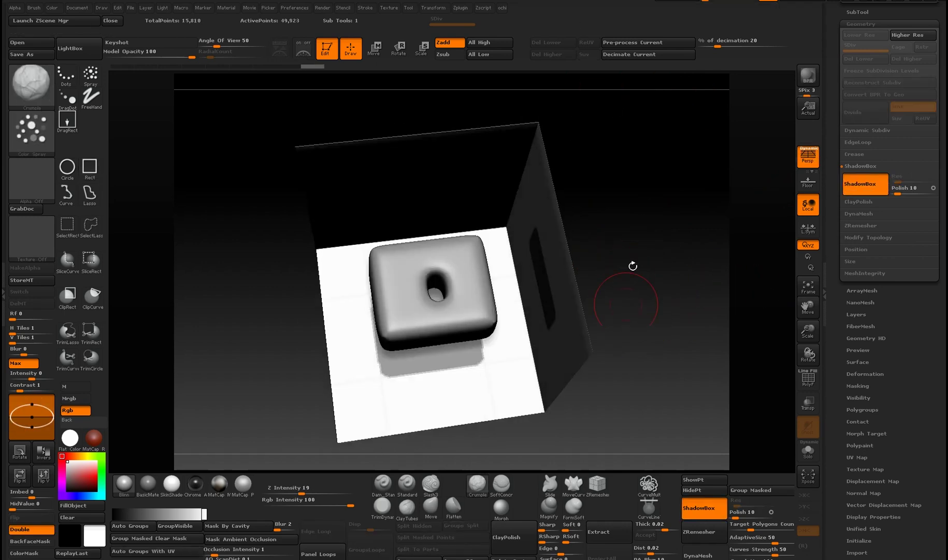
{"action": "left_click", "coordinate": [862, 183]}
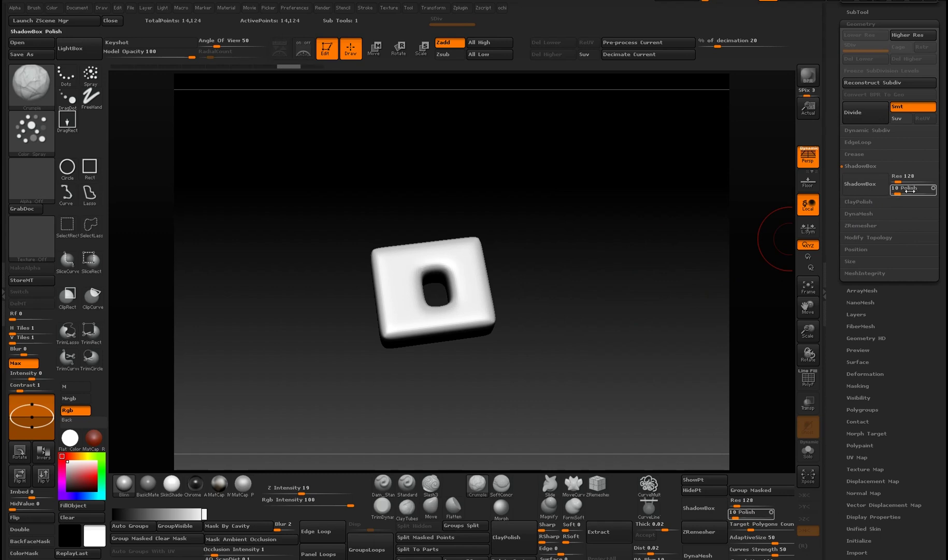
Step: Raise the ShadowBox resolution, re-enter ShadowBox and inspect the block from several sides
{"action": "left_click_drag", "start_coordinate": [902, 178], "coordinate": [921, 182]}
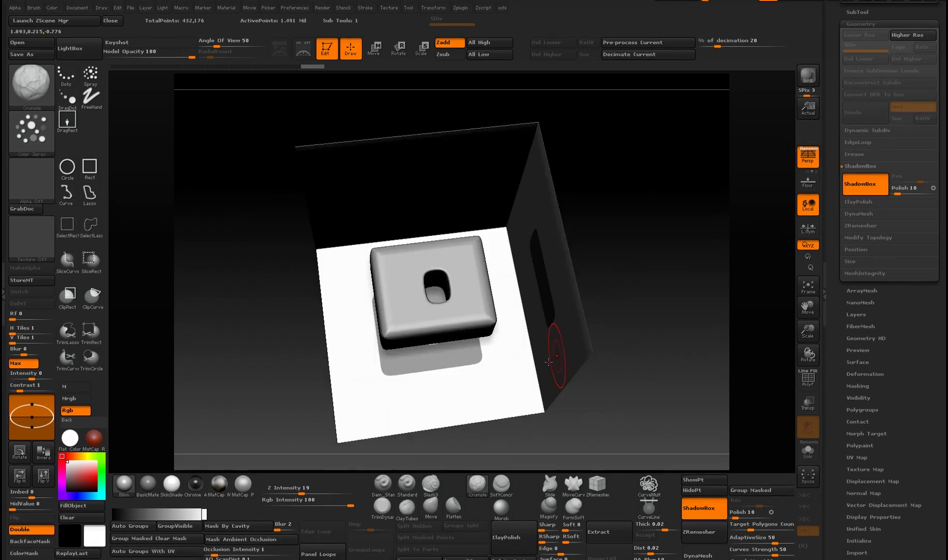
{"action": "right_click_drag", "start_coordinate": [512, 317], "coordinate": [500, 245]}
{"action": "mouse_move", "coordinate": [501, 245]}
{"action": "left_mouse_down"}
{"action": "mouse_move", "coordinate": [491, 303]}
{"action": "mouse_move", "coordinate": [505, 343]}
{"action": "mouse_move", "coordinate": [529, 339]}
{"action": "mouse_move", "coordinate": [516, 371]}
{"action": "mouse_move", "coordinate": [499, 320]}
{"action": "mouse_move", "coordinate": [466, 306]}
{"action": "left_mouse_up"}
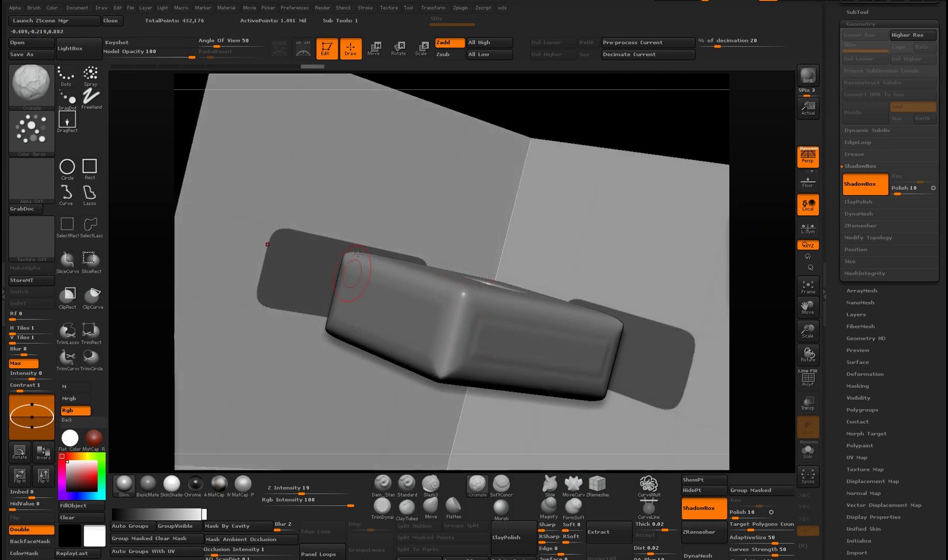
{"action": "mouse_move", "coordinate": [508, 233]}
{"action": "left_mouse_down"}
{"action": "mouse_move", "coordinate": [558, 308]}
{"action": "mouse_move", "coordinate": [526, 241]}
{"action": "mouse_move", "coordinate": [467, 253]}
{"action": "left_mouse_up"}
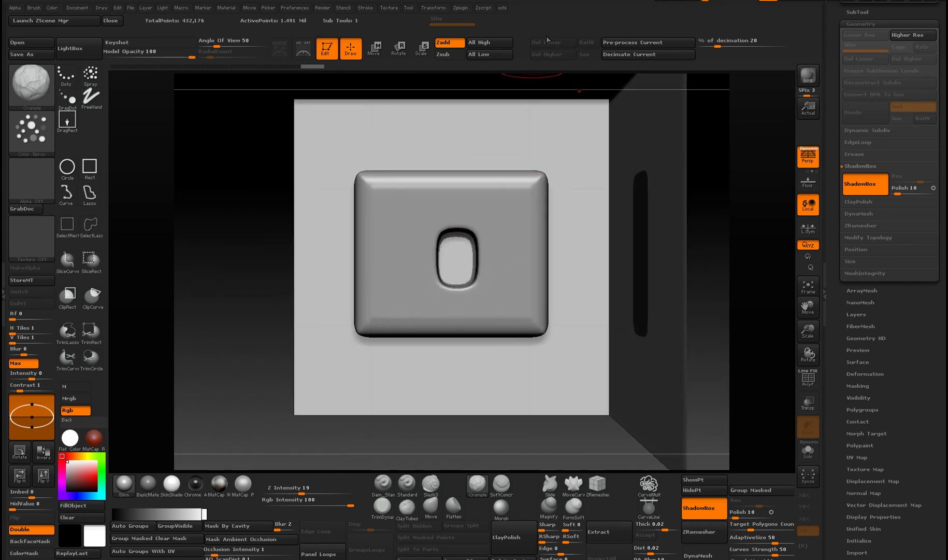
Step: Turn off perspective, face the block straight on and enable mirrored symmetry along the X axis
{"action": "key", "text": "p"}
{"action": "right_click_drag", "start_coordinate": [529, 282], "coordinate": [480, 252], "text": "alt"}
{"action": "right_click_drag", "start_coordinate": [513, 298], "coordinate": [498, 271], "text": "alt"}
{"action": "left_click_drag", "start_coordinate": [499, 271], "coordinate": [465, 398]}
{"action": "right_click_drag", "start_coordinate": [465, 398], "coordinate": [485, 286], "text": "shift"}
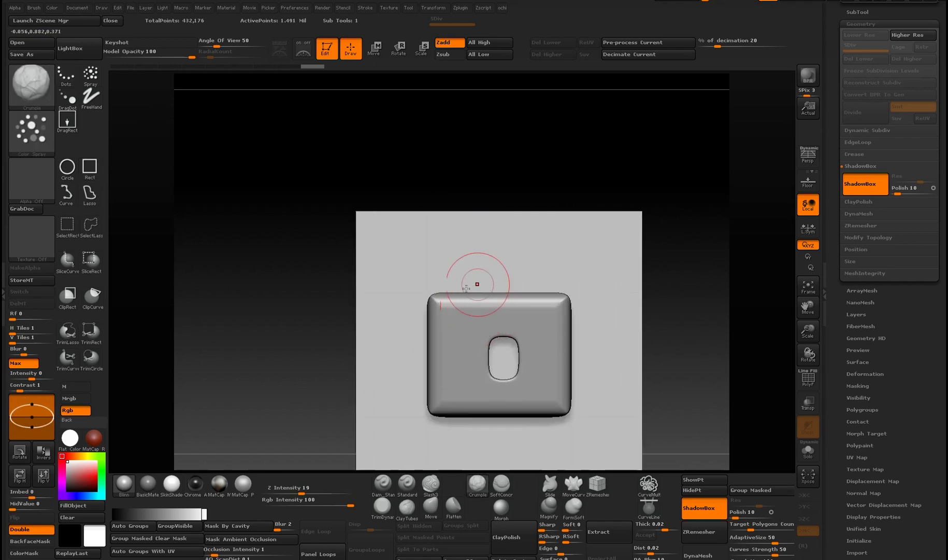
{"action": "right_click_drag", "start_coordinate": [483, 336], "coordinate": [489, 254], "text": "alt"}
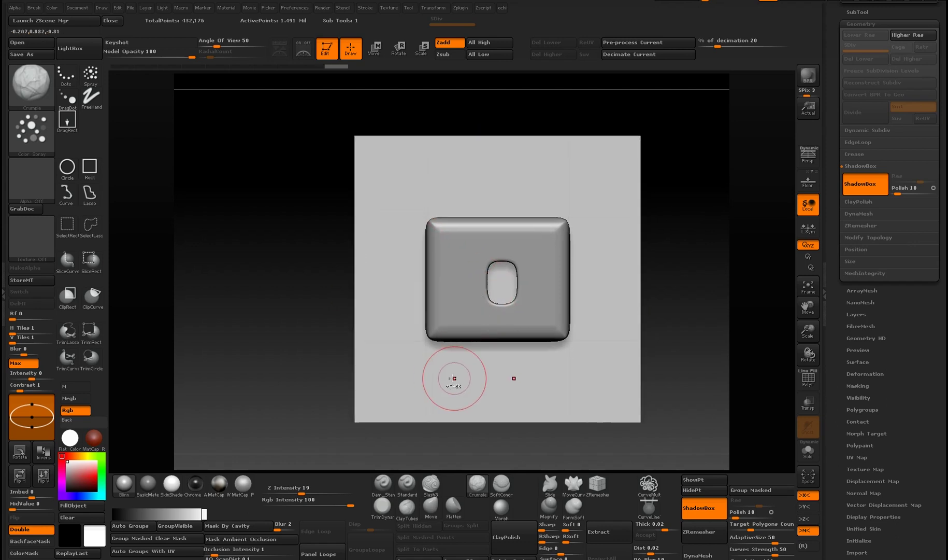
Step: Try masking small mirrored rectangles on the facing ShadowBox wall just below the block
{"action": "left_click_drag", "start_coordinate": [450, 379], "coordinate": [487, 299], "text": "ctrl"}
{"action": "left_click_drag", "start_coordinate": [491, 385], "coordinate": [518, 379], "text": "ctrl"}
{"action": "right_click_drag", "start_coordinate": [474, 392], "coordinate": [492, 308]}
{"action": "left_click_drag", "start_coordinate": [492, 308], "coordinate": [403, 328]}
{"action": "mouse_move", "coordinate": [404, 328]}
{"action": "right_mouse_down"}
{"action": "mouse_move", "coordinate": [369, 324]}
{"action": "mouse_move", "coordinate": [374, 258]}
{"action": "mouse_move", "coordinate": [429, 332]}
{"action": "mouse_move", "coordinate": [385, 315]}
{"action": "right_mouse_up"}
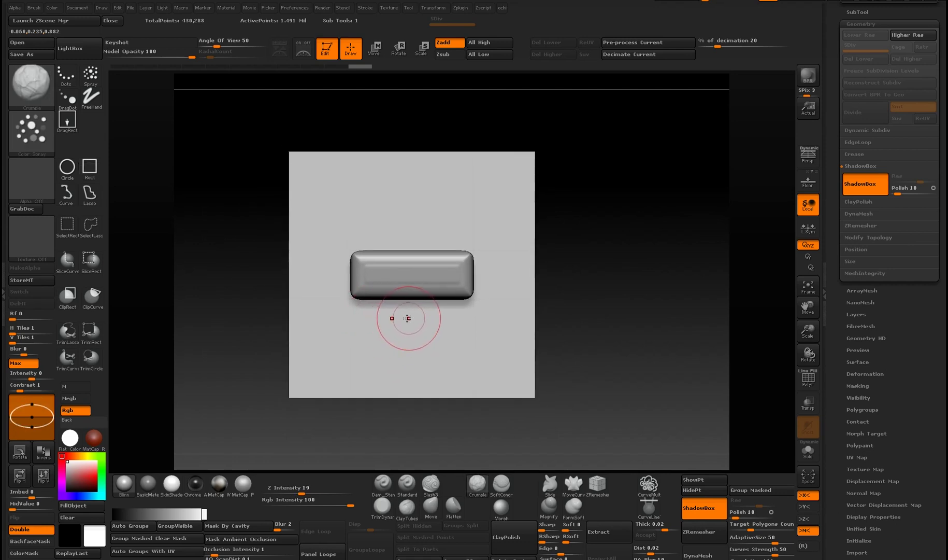
Step: Clear the block's mask from the ShadowBox wall and mask a mirrored pair of upright rectangles near the centre
{"action": "right_click_drag", "start_coordinate": [444, 233], "coordinate": [375, 197], "text": "alt"}
{"action": "left_click_drag", "start_coordinate": [323, 108], "coordinate": [585, 398], "text": "ctrl+alt"}
{"action": "left_click_drag", "start_coordinate": [407, 229], "coordinate": [421, 270], "text": "ctrl"}
{"action": "mouse_move", "coordinate": [420, 288]}
{"action": "right_mouse_down"}
{"action": "mouse_move", "coordinate": [435, 300]}
{"action": "mouse_move", "coordinate": [471, 298]}
{"action": "mouse_move", "coordinate": [534, 330]}
{"action": "mouse_move", "coordinate": [536, 267]}
{"action": "mouse_move", "coordinate": [483, 311]}
{"action": "mouse_move", "coordinate": [479, 346]}
{"action": "right_mouse_up"}
{"action": "right_click_drag", "start_coordinate": [480, 346], "coordinate": [472, 296], "text": "alt"}
{"action": "mouse_move", "coordinate": [472, 295]}
{"action": "right_mouse_down"}
{"action": "mouse_move", "coordinate": [459, 286]}
{"action": "mouse_move", "coordinate": [453, 328]}
{"action": "right_mouse_up"}
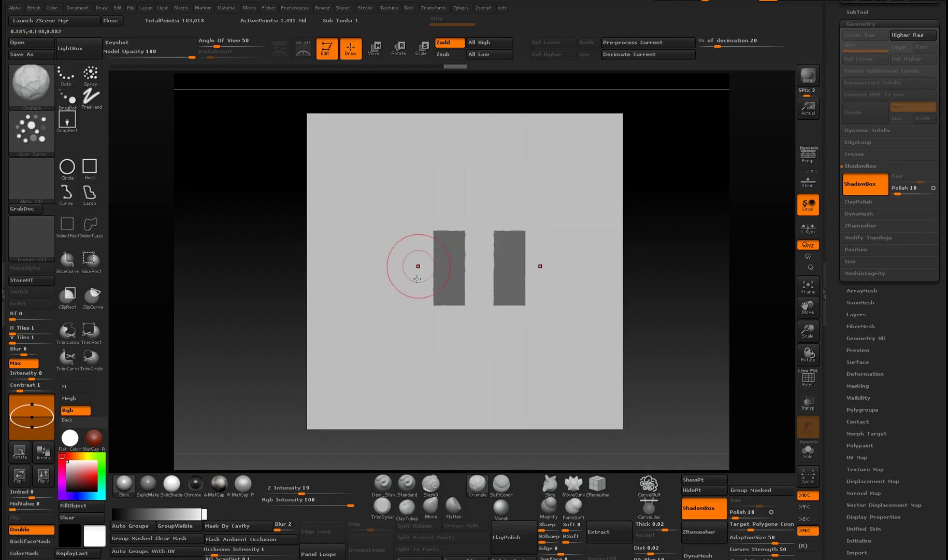
Step: Extend both upright rectangles with mirrored stepped side arms and narrow prongs above and below
{"action": "left_click_drag", "start_coordinate": [402, 258], "coordinate": [433, 284], "text": "ctrl"}
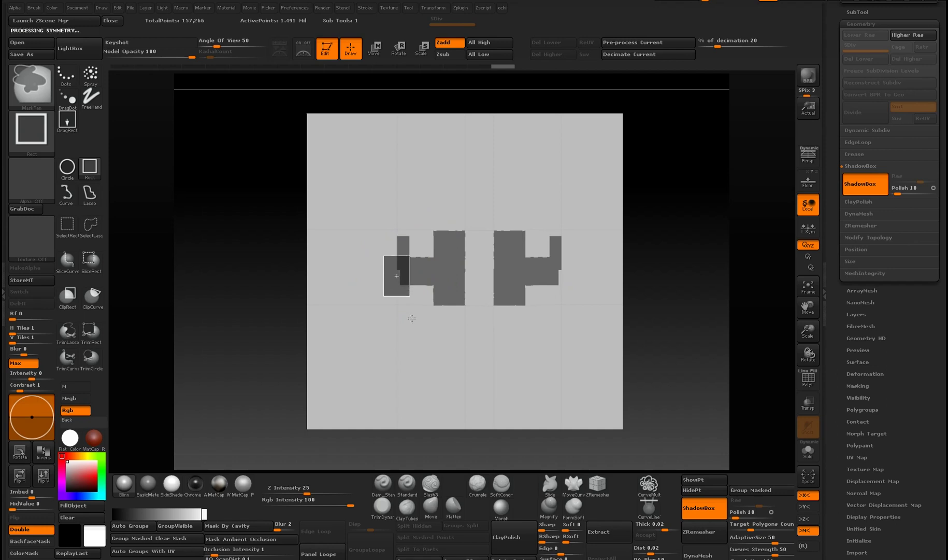
{"action": "left_click_drag", "start_coordinate": [410, 291], "coordinate": [409, 298], "text": "ctrl"}
{"action": "left_click_drag", "start_coordinate": [454, 254], "coordinate": [446, 344], "text": "ctrl"}
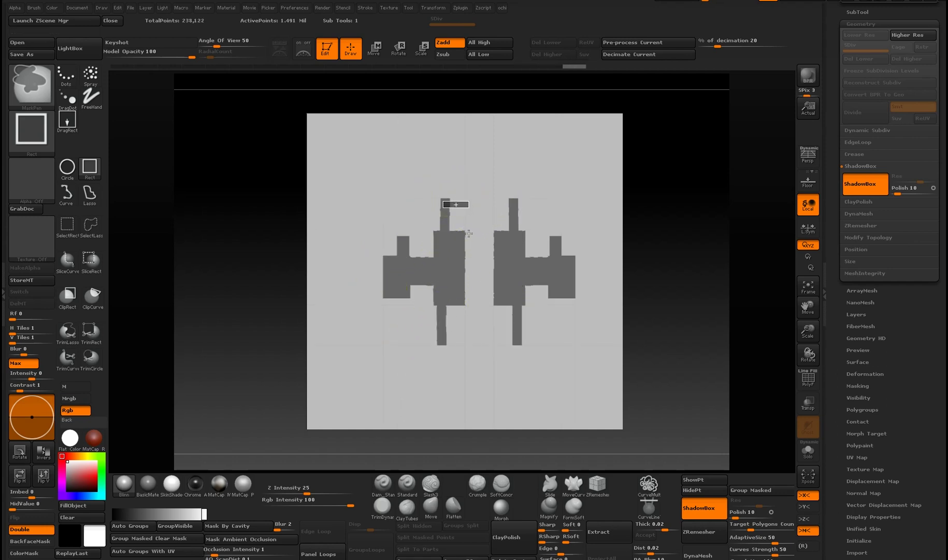
Step: Mask a wide rectangle on the adjacent ShadowBox wall to lengthen the profile into long rails
{"action": "mouse_move", "coordinate": [520, 330]}
{"action": "right_mouse_down"}
{"action": "mouse_move", "coordinate": [553, 303]}
{"action": "mouse_move", "coordinate": [536, 280]}
{"action": "mouse_move", "coordinate": [485, 316]}
{"action": "mouse_move", "coordinate": [506, 286]}
{"action": "mouse_move", "coordinate": [418, 268]}
{"action": "right_mouse_up"}
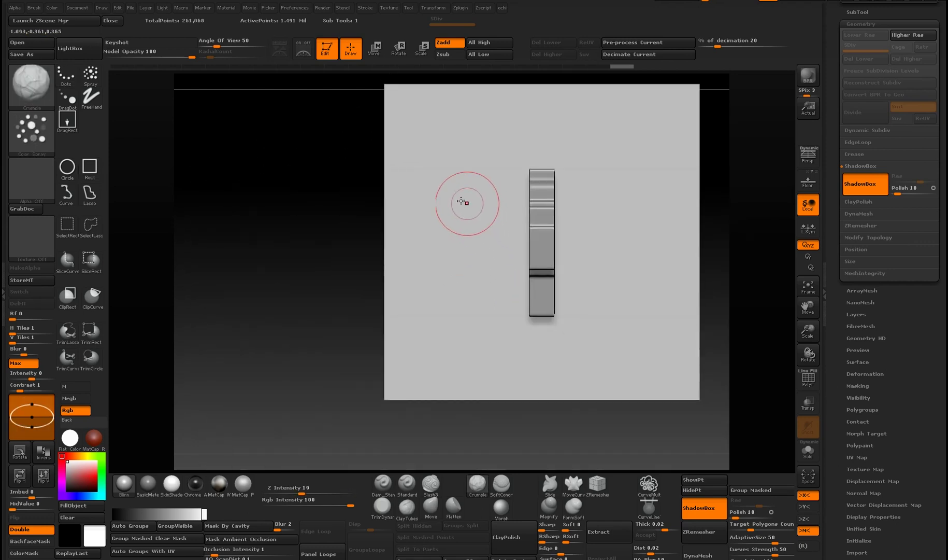
{"action": "mouse_move", "coordinate": [419, 175]}
{"action": "left_mouse_down", "text": "ctrl"}
{"action": "mouse_move", "coordinate": [537, 281]}
{"action": "mouse_move", "coordinate": [607, 279]}
{"action": "left_mouse_up", "text": "ctrl"}
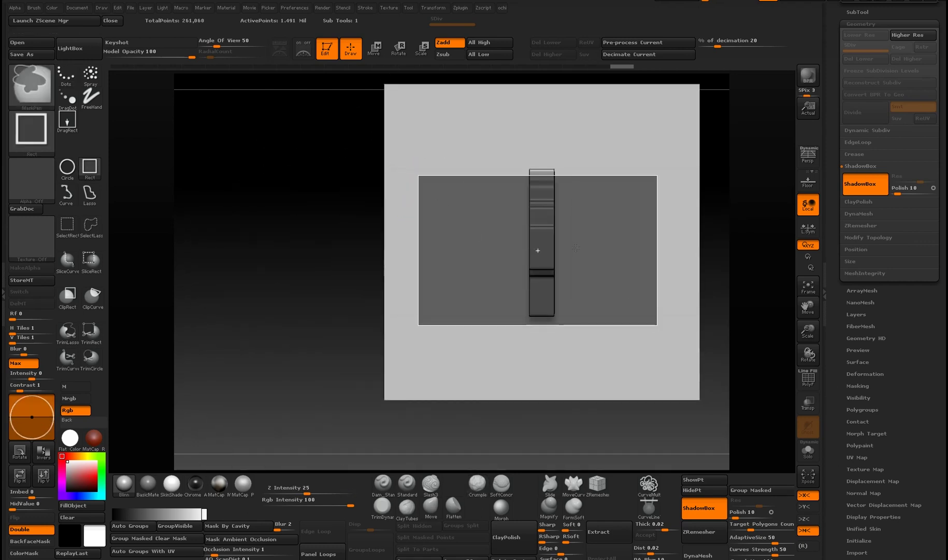
{"action": "mouse_move", "coordinate": [553, 281]}
{"action": "right_mouse_down", "text": "alt"}
{"action": "mouse_move", "coordinate": [535, 315]}
{"action": "mouse_move", "coordinate": [510, 300]}
{"action": "mouse_move", "coordinate": [504, 311]}
{"action": "mouse_move", "coordinate": [445, 274]}
{"action": "mouse_move", "coordinate": [472, 281]}
{"action": "right_mouse_up", "text": "alt"}
Step: Unmask three small rectangles in a row across the middle of the wide mask to cut windows through the rails
{"action": "key", "text": "ctrl"}
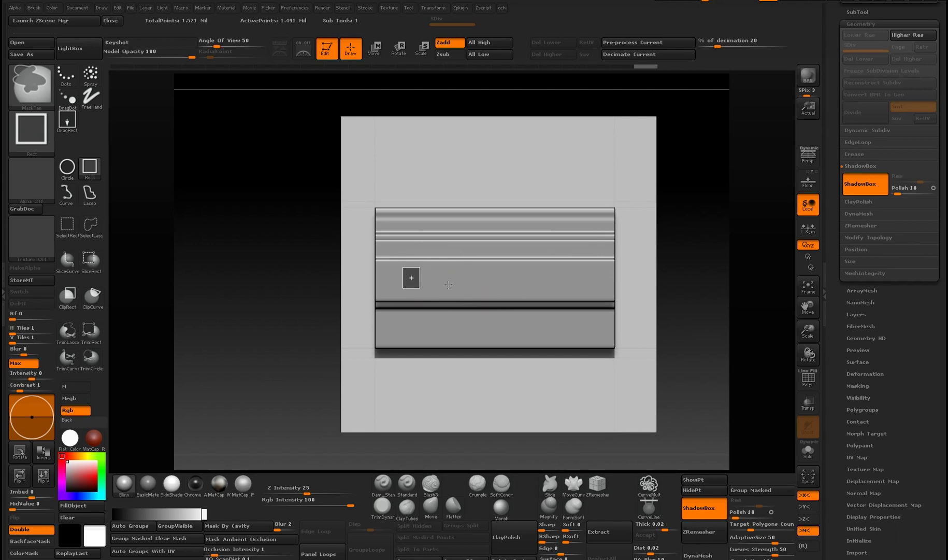
{"action": "mouse_move", "coordinate": [414, 294]}
{"action": "left_mouse_down", "text": "ctrl"}
{"action": "mouse_move", "coordinate": [406, 292]}
{"action": "mouse_move", "coordinate": [454, 275]}
{"action": "left_mouse_up", "text": "ctrl"}
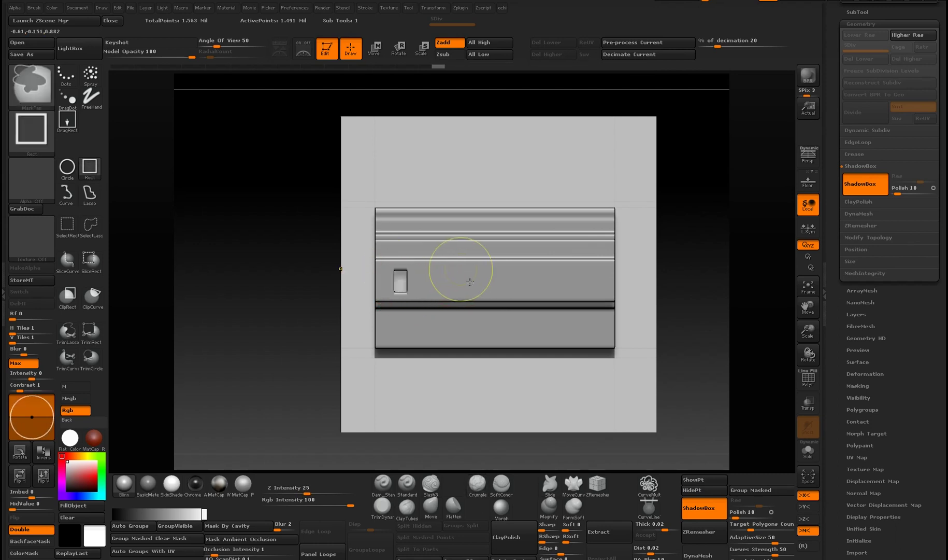
{"action": "left_click_drag", "start_coordinate": [485, 292], "coordinate": [485, 292], "text": "ctrl"}
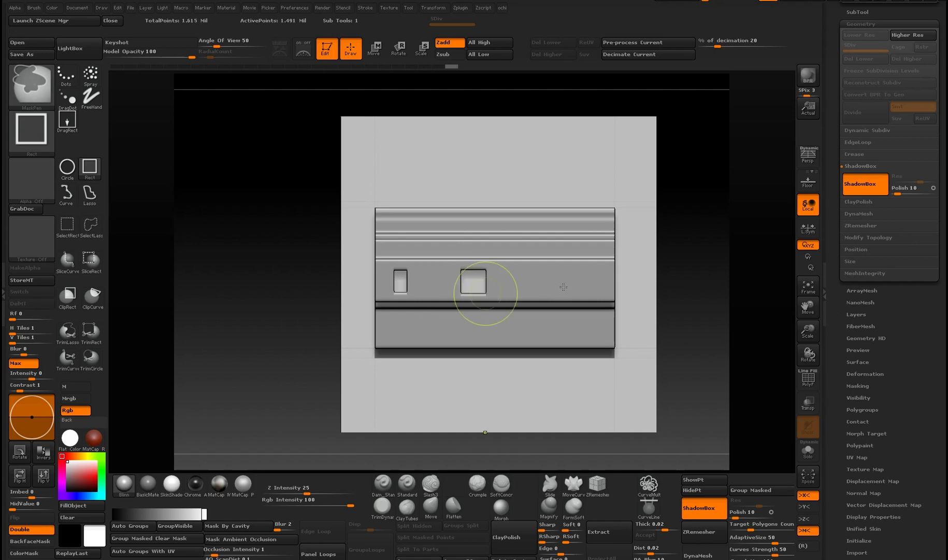
{"action": "left_click_drag", "start_coordinate": [550, 270], "coordinate": [564, 287], "text": "ctrl+alt"}
{"action": "left_click_drag", "start_coordinate": [555, 270], "coordinate": [568, 294], "text": "ctrl+alt"}
Step: Unmask a long shallow notch in the wide mask's lower edge and a narrow slot near its far end
{"action": "right_click_drag", "start_coordinate": [534, 297], "coordinate": [461, 287]}
{"action": "right_click_drag", "start_coordinate": [585, 266], "coordinate": [394, 367], "text": "alt"}
{"action": "left_click_drag", "start_coordinate": [353, 373], "coordinate": [440, 356], "text": "ctrl"}
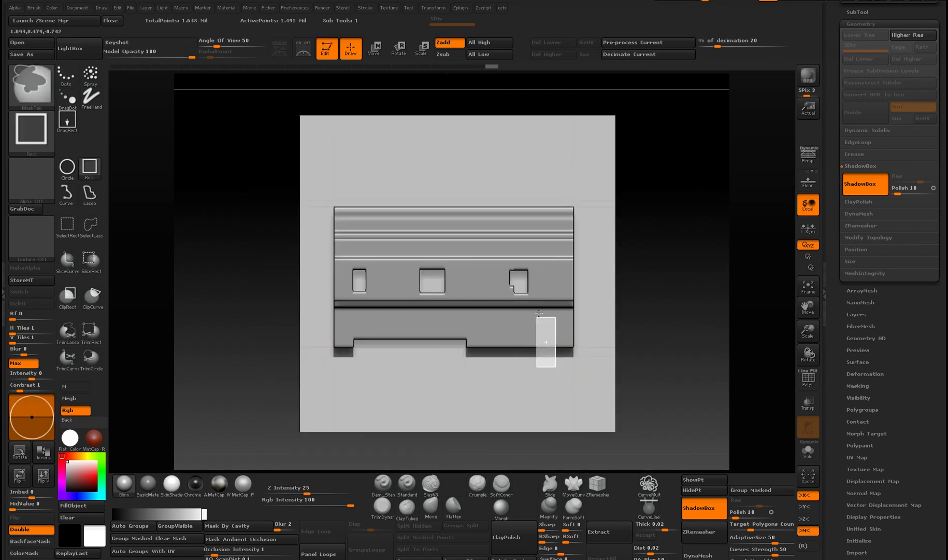
Step: Mask mirrored diagonal bars crossing in an X, plus a central rectangle, on the ShadowBox floor plane
{"action": "mouse_move", "coordinate": [507, 324]}
{"action": "right_mouse_down"}
{"action": "mouse_move", "coordinate": [487, 322]}
{"action": "mouse_move", "coordinate": [483, 308]}
{"action": "mouse_move", "coordinate": [478, 318]}
{"action": "mouse_move", "coordinate": [443, 268]}
{"action": "right_mouse_up"}
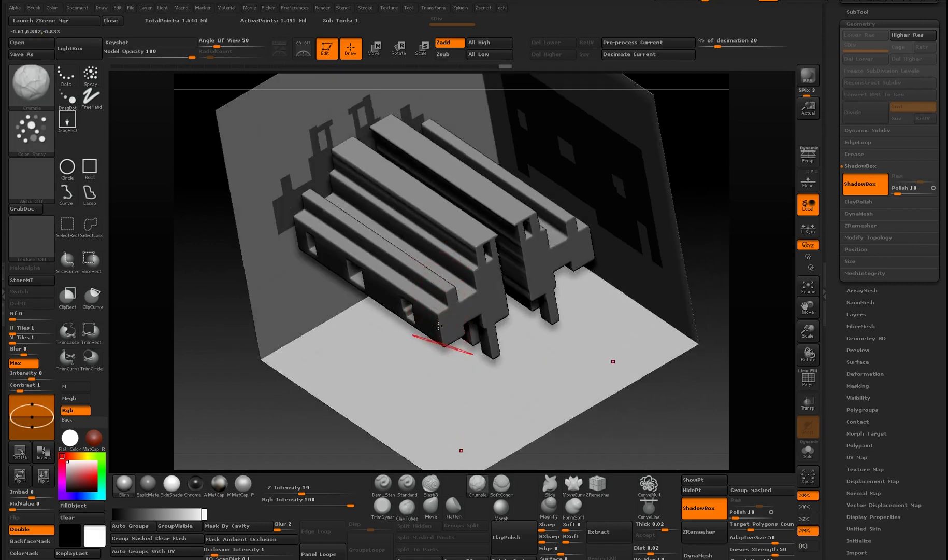
{"action": "mouse_move", "coordinate": [439, 334]}
{"action": "right_mouse_down"}
{"action": "mouse_move", "coordinate": [401, 309]}
{"action": "mouse_move", "coordinate": [391, 319]}
{"action": "mouse_move", "coordinate": [402, 360]}
{"action": "mouse_move", "coordinate": [423, 296]}
{"action": "mouse_move", "coordinate": [459, 334]}
{"action": "mouse_move", "coordinate": [463, 351]}
{"action": "mouse_move", "coordinate": [380, 361]}
{"action": "mouse_move", "coordinate": [459, 381]}
{"action": "mouse_move", "coordinate": [430, 359]}
{"action": "right_mouse_up"}
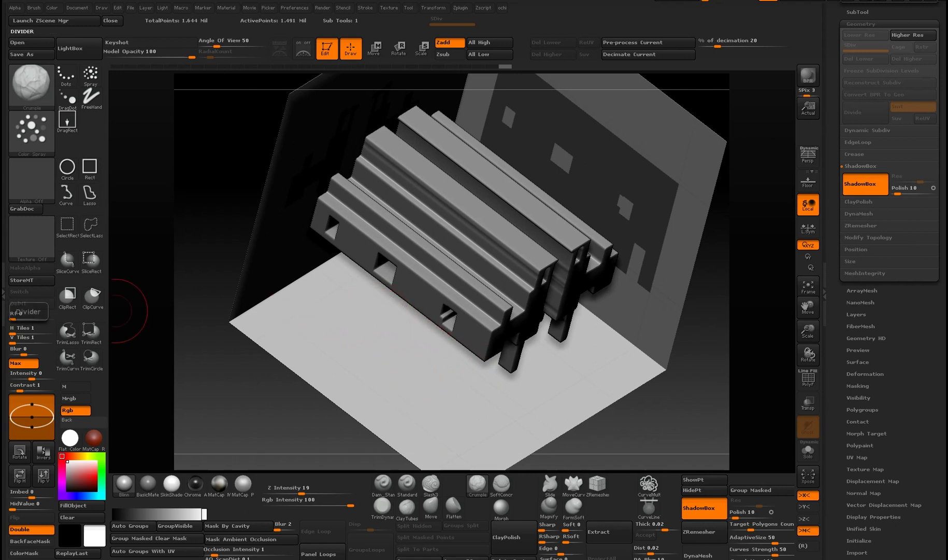
{"action": "mouse_move", "coordinate": [485, 340]}
{"action": "right_mouse_down"}
{"action": "mouse_move", "coordinate": [461, 334]}
{"action": "mouse_move", "coordinate": [480, 326]}
{"action": "mouse_move", "coordinate": [406, 392]}
{"action": "mouse_move", "coordinate": [398, 384]}
{"action": "mouse_move", "coordinate": [425, 340]}
{"action": "mouse_move", "coordinate": [384, 355]}
{"action": "right_mouse_up"}
{"action": "left_click_drag", "start_coordinate": [386, 355], "coordinate": [425, 453], "text": "ctrl"}
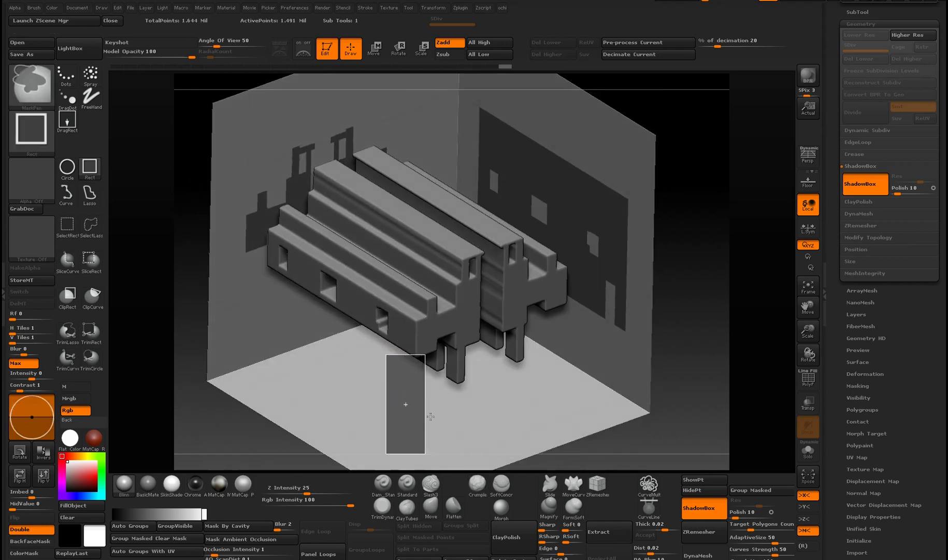
{"action": "left_click_drag", "start_coordinate": [431, 417], "coordinate": [431, 419], "text": "ctrl"}
{"action": "mouse_move", "coordinate": [469, 400]}
{"action": "right_mouse_down"}
{"action": "mouse_move", "coordinate": [418, 277]}
{"action": "mouse_move", "coordinate": [369, 313]}
{"action": "mouse_move", "coordinate": [406, 272]}
{"action": "right_mouse_up"}
{"action": "left_click_drag", "start_coordinate": [398, 271], "coordinate": [455, 329], "text": "ctrl"}
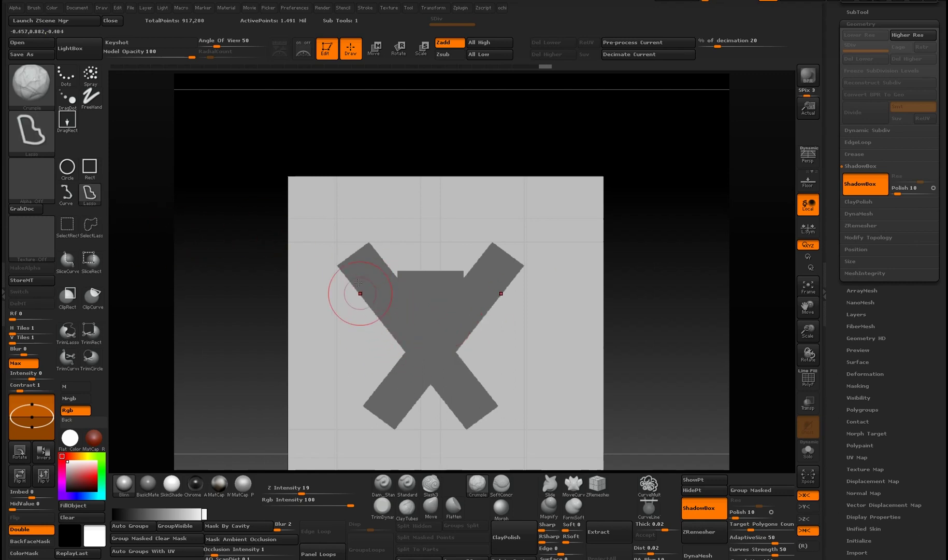
Step: Widen the floor mask with a mirrored tall rectangle and freehand lasso shapes that round its sides and ends
{"action": "left_click_drag", "start_coordinate": [362, 266], "coordinate": [398, 373], "text": "ctrl"}
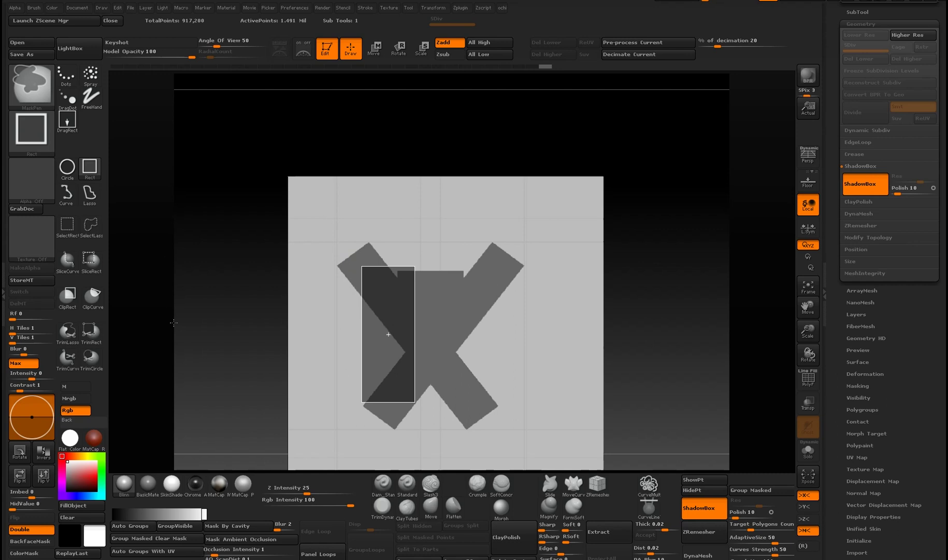
{"action": "left_click_drag", "start_coordinate": [415, 402], "coordinate": [415, 403], "text": "ctrl"}
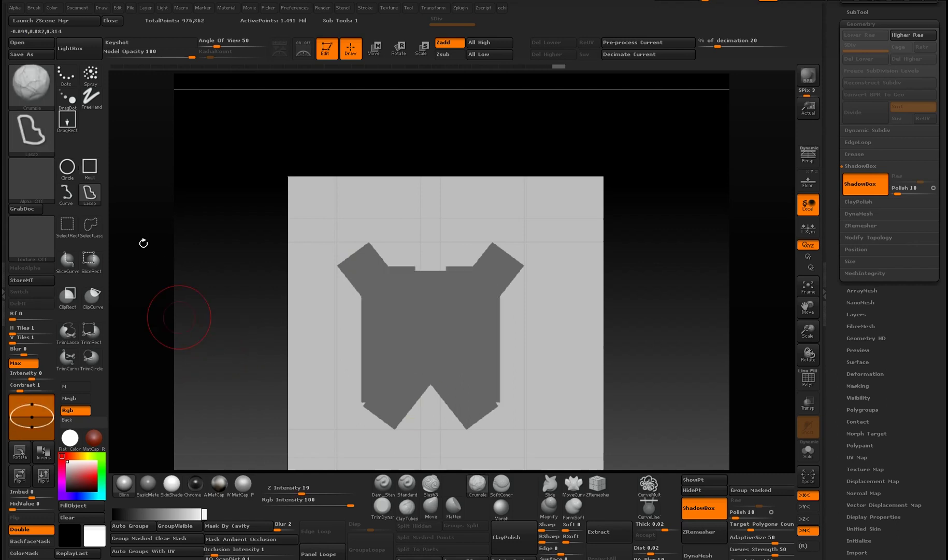
{"action": "left_click", "coordinate": [94, 199]}
{"action": "left_click_drag", "start_coordinate": [412, 420], "coordinate": [410, 234], "text": "ctrl"}
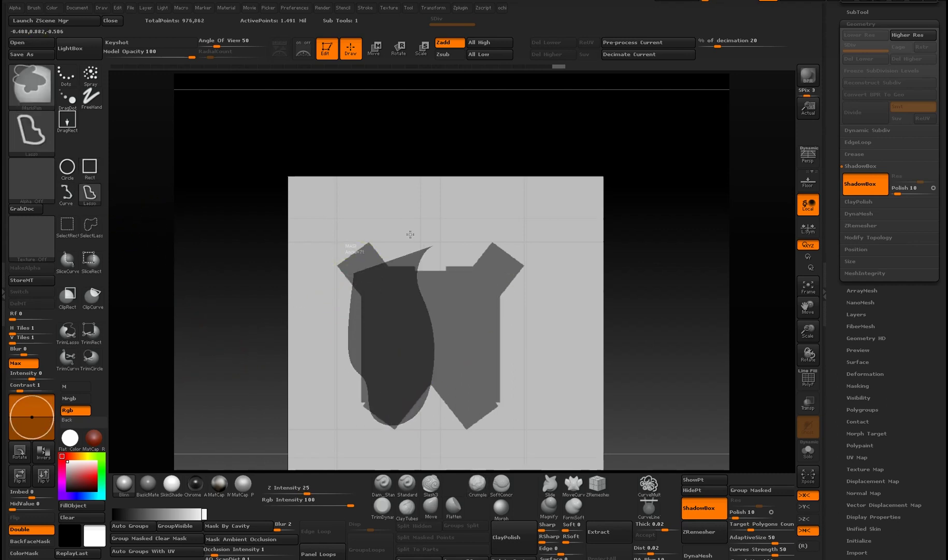
{"action": "left_click_drag", "start_coordinate": [288, 321], "coordinate": [293, 351], "text": "ctrl"}
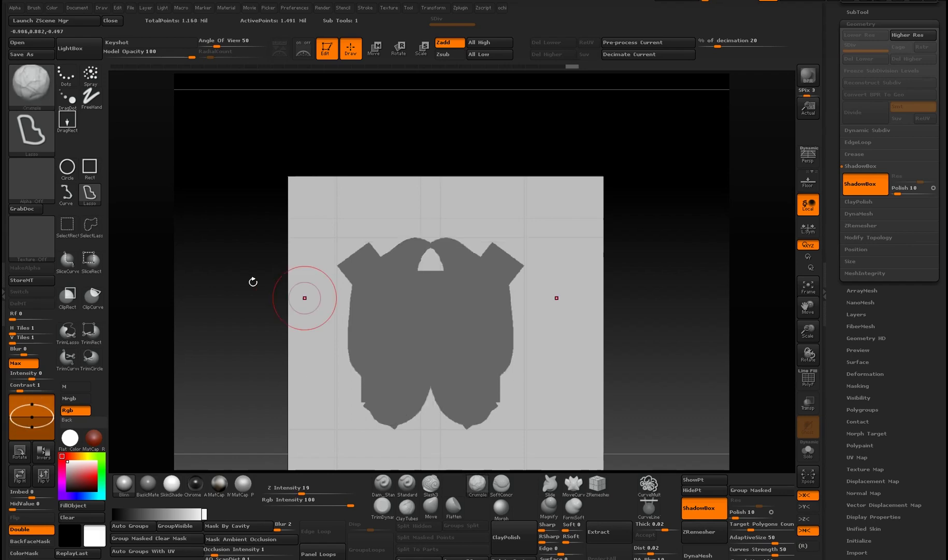
{"action": "right_click_drag", "start_coordinate": [381, 250], "coordinate": [465, 196]}
{"action": "left_click", "coordinate": [90, 166]}
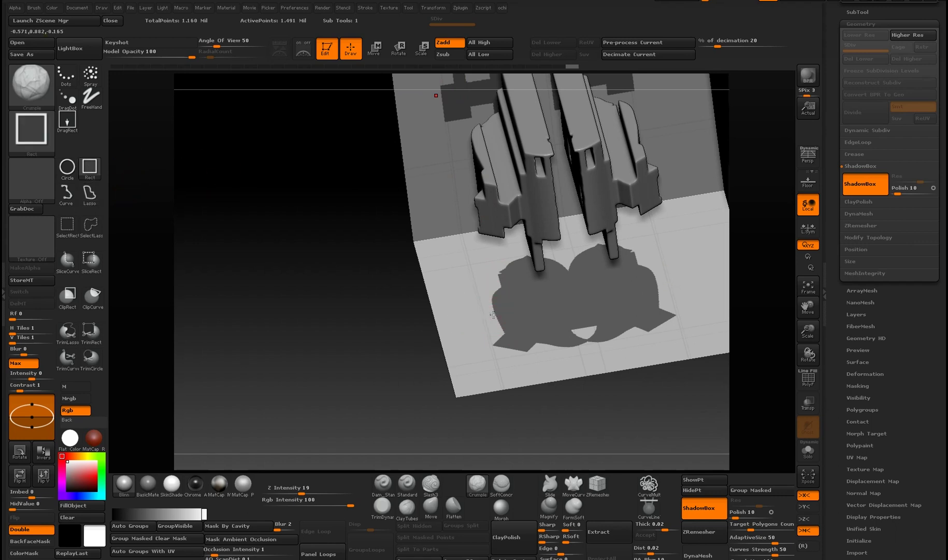
{"action": "right_click_drag", "start_coordinate": [485, 314], "coordinate": [490, 310]}
{"action": "key", "text": "ctrl"}
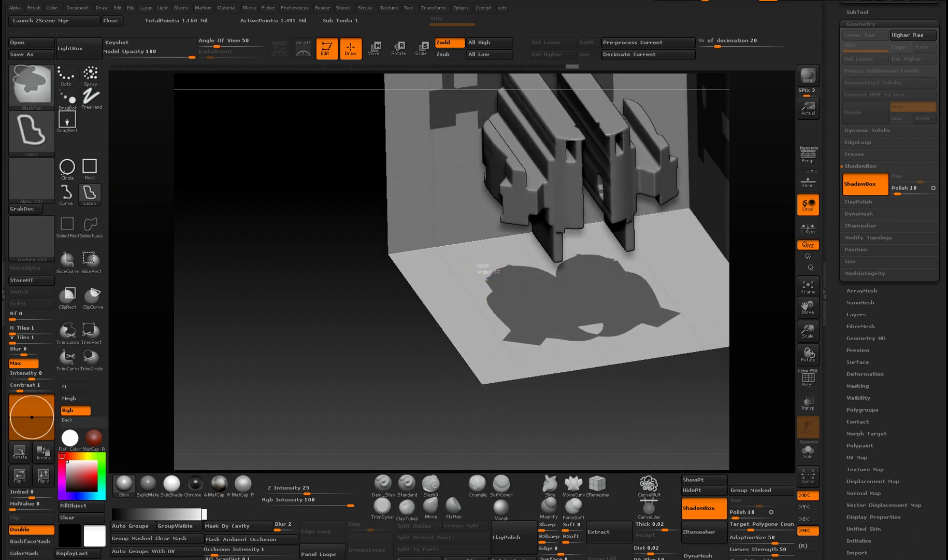
{"action": "key", "text": "ctrl+a"}
{"action": "mouse_move", "coordinate": [333, 293]}
{"action": "right_mouse_down"}
{"action": "mouse_move", "coordinate": [332, 307]}
{"action": "mouse_move", "coordinate": [334, 296]}
{"action": "right_mouse_up"}
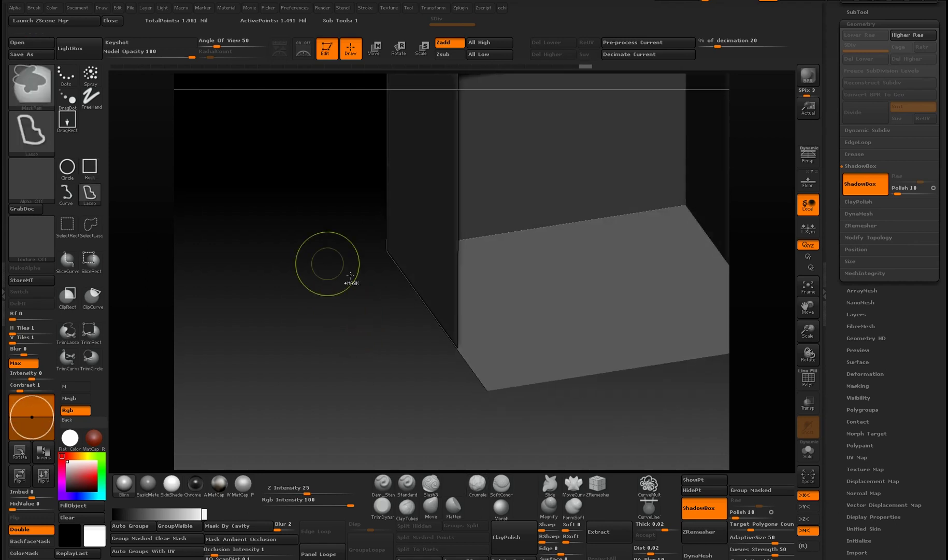
{"action": "key", "text": "ctrl+z"}
Step: Switch masking to the rectangle stroke and unmask strips along the floor mask's outer side and end to trim the model
{"action": "left_click_drag", "start_coordinate": [394, 322], "coordinate": [117, 201]}
{"action": "left_click", "coordinate": [91, 171]}
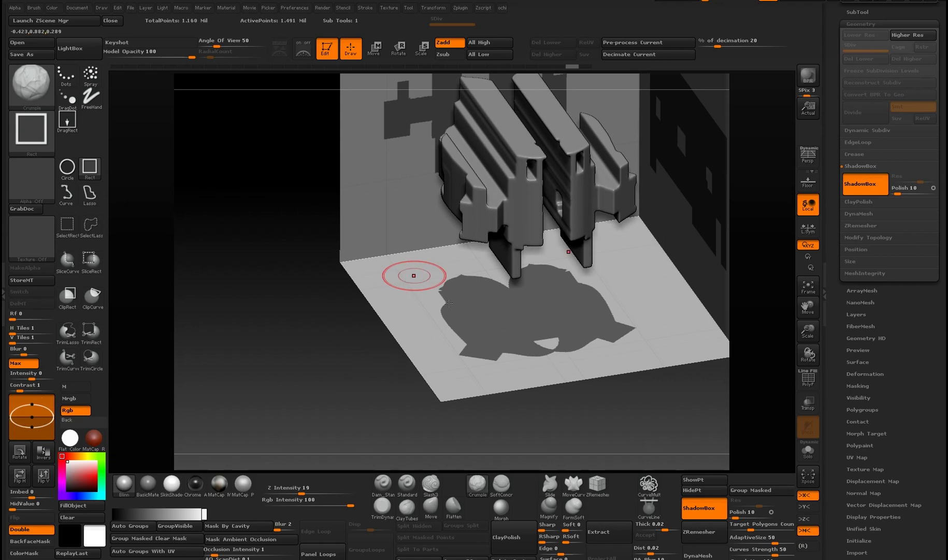
{"action": "left_click_drag", "start_coordinate": [431, 258], "coordinate": [454, 341], "text": "ctrl"}
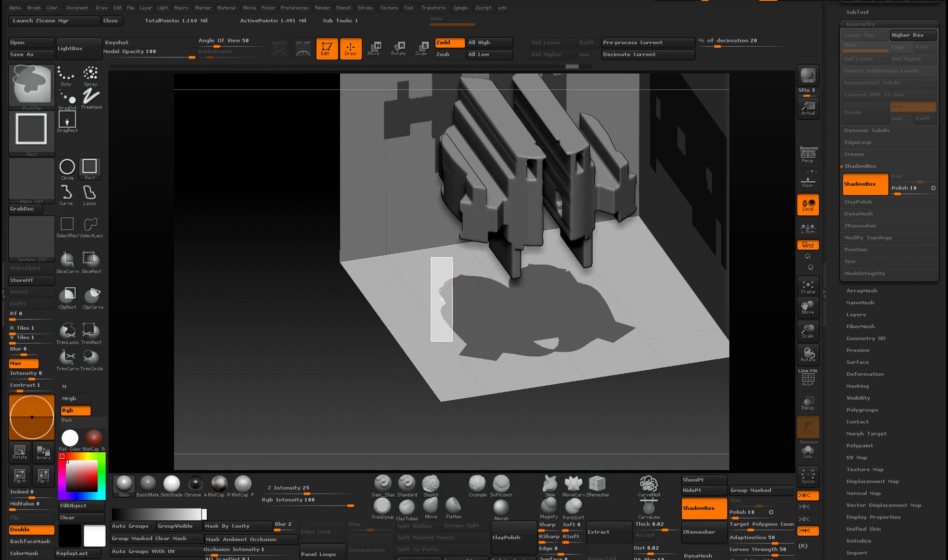
{"action": "left_click_drag", "start_coordinate": [463, 342], "coordinate": [464, 342], "text": "ctrl+alt"}
{"action": "mouse_move", "coordinate": [462, 339]}
{"action": "right_mouse_down"}
{"action": "mouse_move", "coordinate": [487, 295]}
{"action": "mouse_move", "coordinate": [441, 360]}
{"action": "mouse_move", "coordinate": [458, 435]}
{"action": "mouse_move", "coordinate": [441, 409]}
{"action": "right_mouse_up"}
{"action": "left_click_drag", "start_coordinate": [436, 402], "coordinate": [463, 458], "text": "ctrl"}
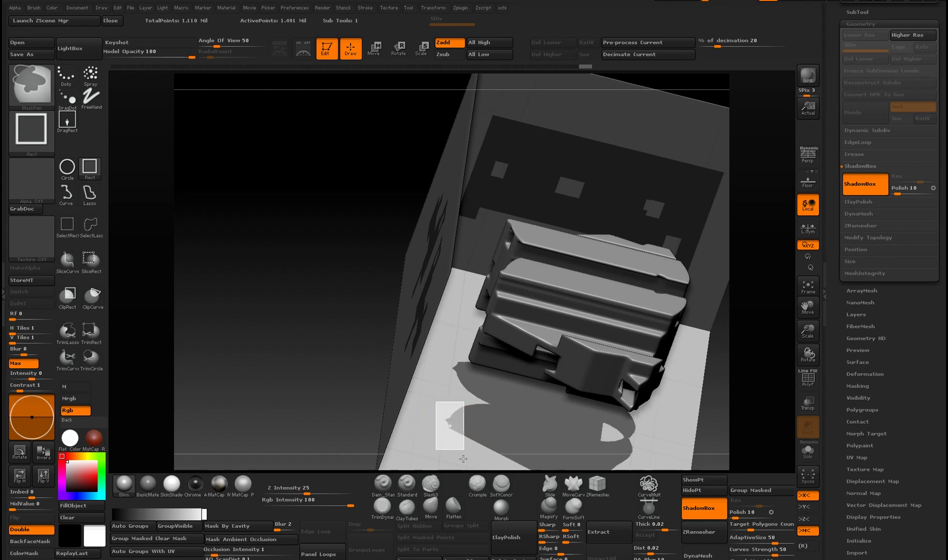
{"action": "left_click_drag", "start_coordinate": [480, 418], "coordinate": [480, 418], "text": "ctrl"}
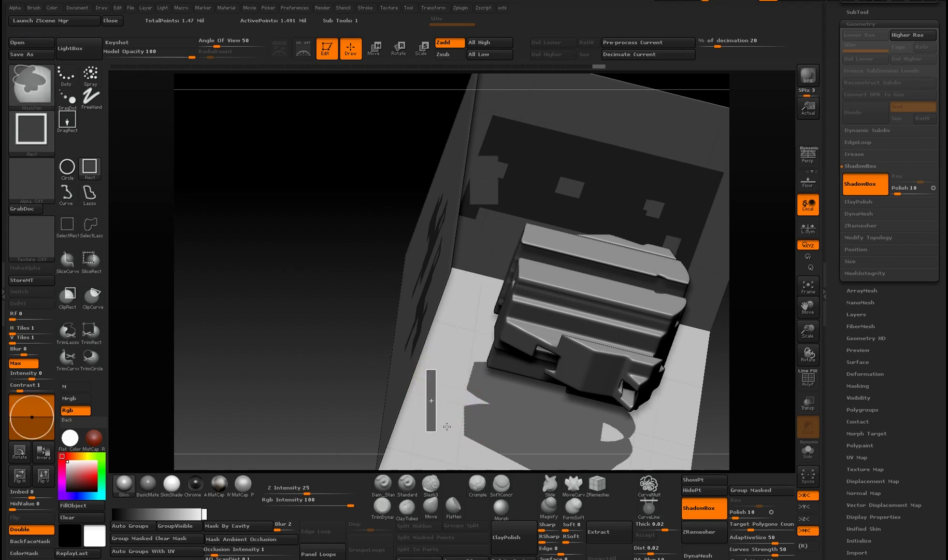
Step: Mask a narrow strip beyond the floor shape's trimmed end and mirrored long side bars, joining them into an outer frame
{"action": "left_click_drag", "start_coordinate": [455, 429], "coordinate": [455, 429], "text": "ctrl"}
{"action": "mouse_move", "coordinate": [470, 434]}
{"action": "right_mouse_down"}
{"action": "mouse_move", "coordinate": [451, 409]}
{"action": "mouse_move", "coordinate": [441, 246]}
{"action": "right_mouse_up"}
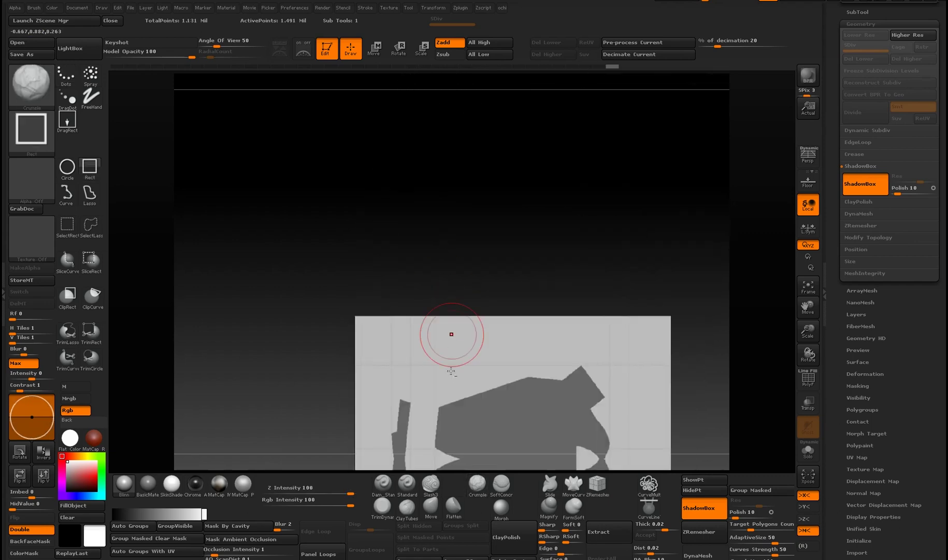
{"action": "right_click_drag", "start_coordinate": [448, 357], "coordinate": [430, 280], "text": "alt"}
{"action": "left_click_drag", "start_coordinate": [385, 271], "coordinate": [469, 289], "text": "ctrl"}
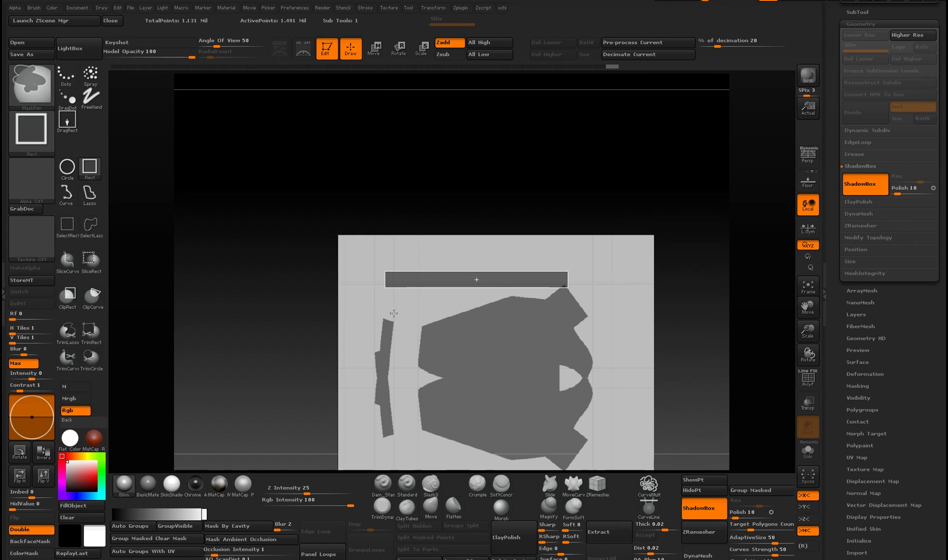
{"action": "left_click_drag", "start_coordinate": [382, 286], "coordinate": [380, 280], "text": "ctrl"}
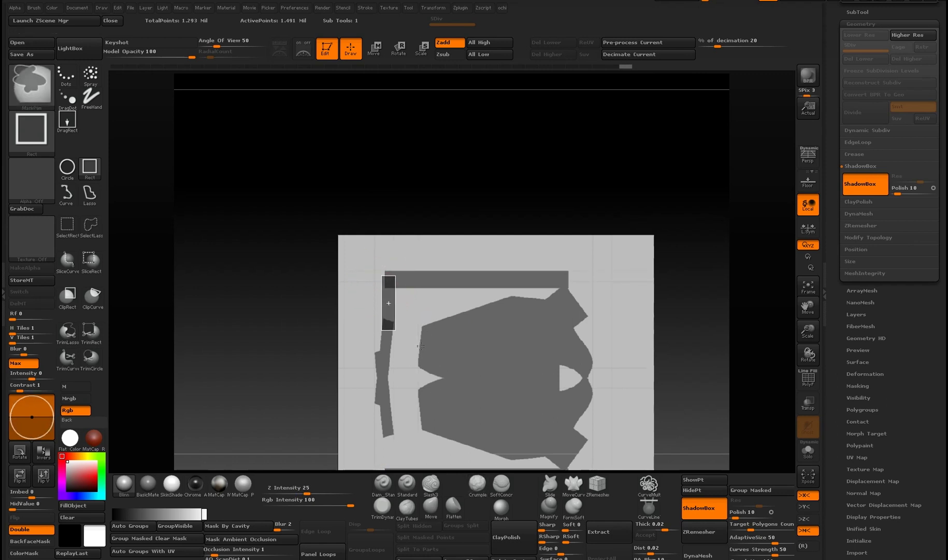
Step: Unmask the bulge on the frame's outer edge and mask short mirrored bars bridging the frame to the central body
{"action": "right_click_drag", "start_coordinate": [398, 368], "coordinate": [389, 276], "text": "alt"}
{"action": "left_click_drag", "start_coordinate": [348, 212], "coordinate": [375, 351], "text": "ctrl+alt"}
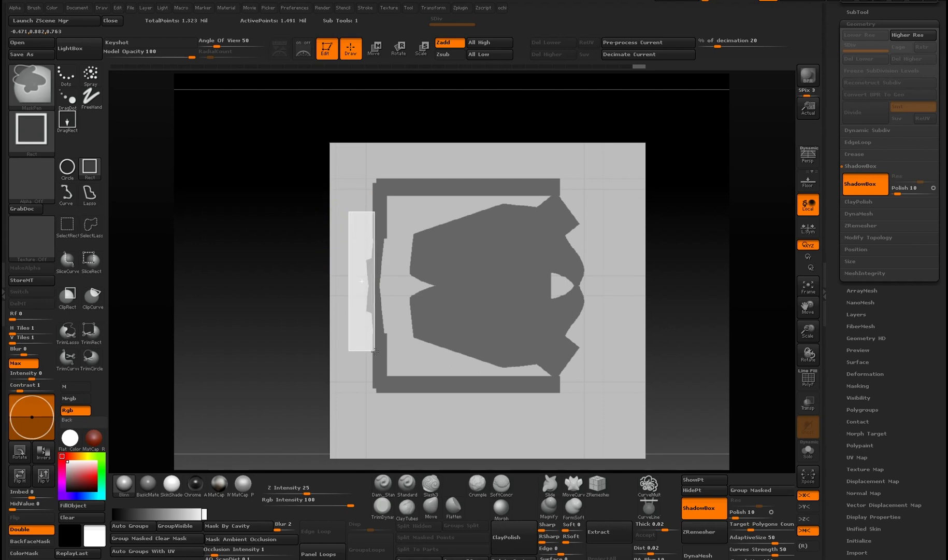
{"action": "left_click_drag", "start_coordinate": [375, 351], "coordinate": [437, 339], "text": "ctrl"}
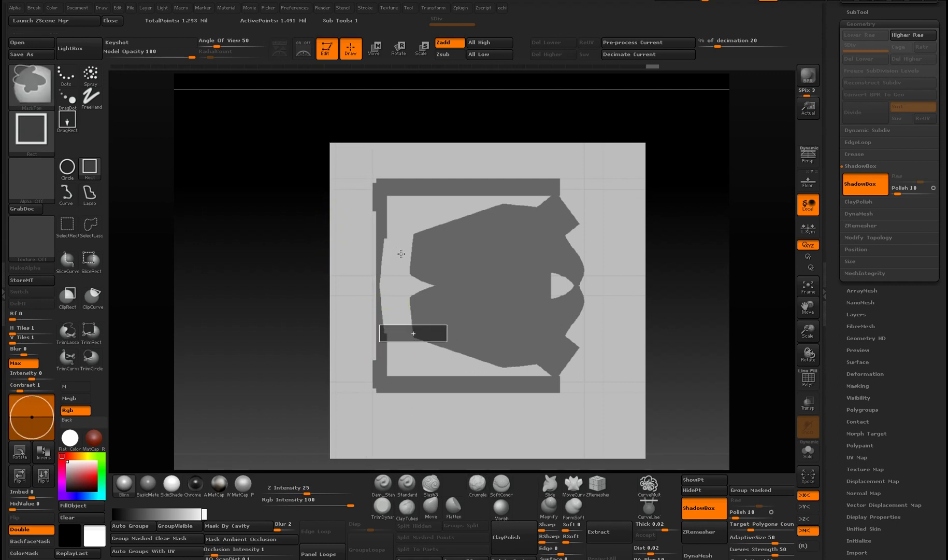
{"action": "left_click_drag", "start_coordinate": [465, 323], "coordinate": [465, 322], "text": "ctrl"}
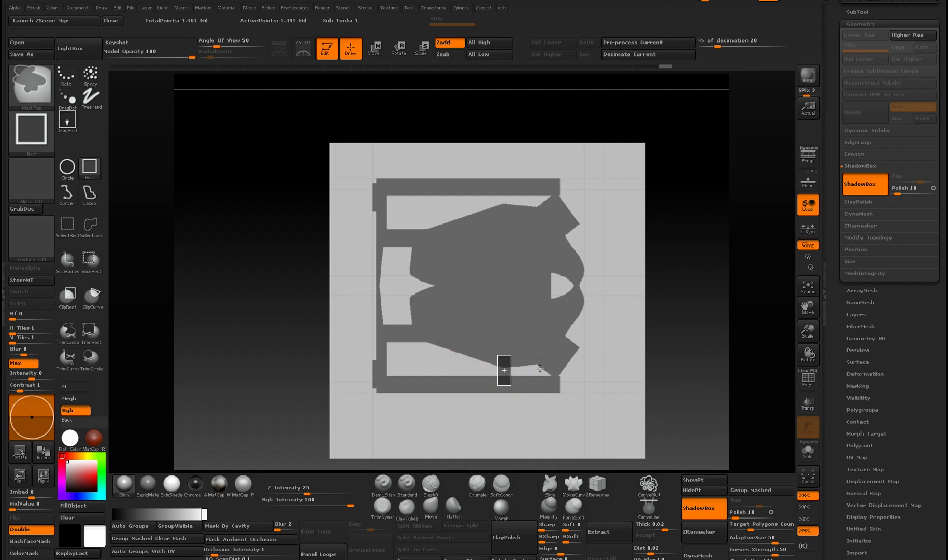
{"action": "left_click_drag", "start_coordinate": [537, 361], "coordinate": [546, 379], "text": "ctrl"}
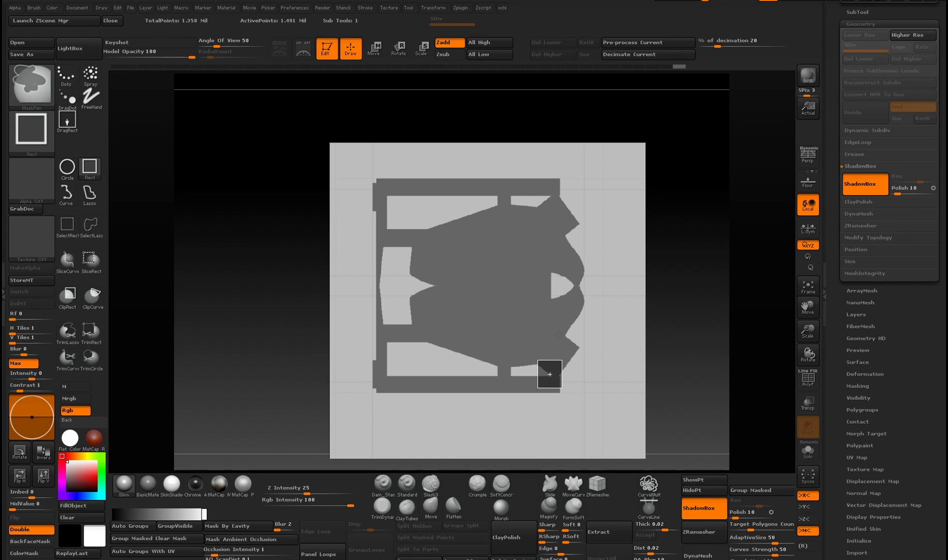
{"action": "left_click_drag", "start_coordinate": [562, 387], "coordinate": [562, 387], "text": "ctrl"}
Step: Mask a bar linking the outer block to the central body on the front plane, and cut slanted strips at the side plane's end
{"action": "mouse_move", "coordinate": [668, 305]}
{"action": "left_mouse_down"}
{"action": "mouse_move", "coordinate": [446, 280]}
{"action": "mouse_move", "coordinate": [397, 304]}
{"action": "mouse_move", "coordinate": [441, 303]}
{"action": "mouse_move", "coordinate": [491, 364]}
{"action": "mouse_move", "coordinate": [505, 361]}
{"action": "mouse_move", "coordinate": [476, 282]}
{"action": "left_mouse_up"}
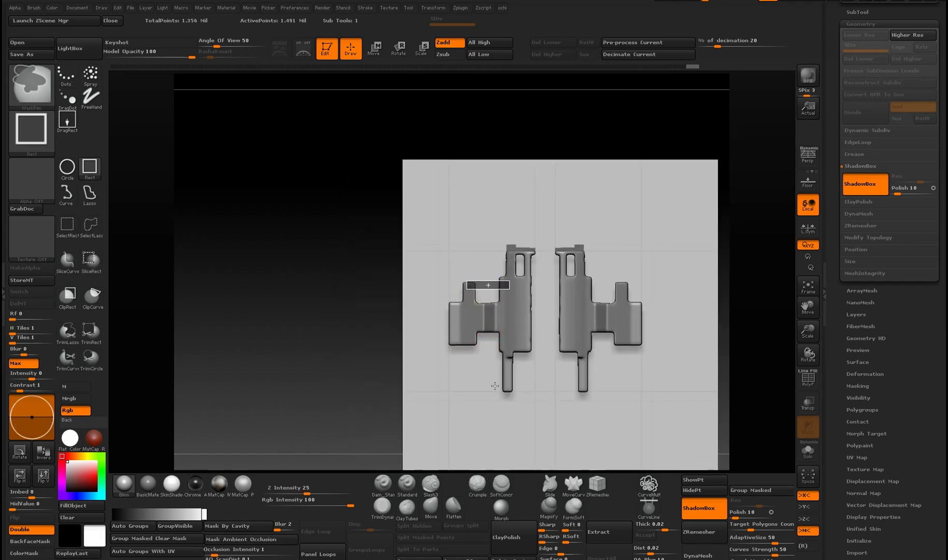
{"action": "mouse_move", "coordinate": [491, 329]}
{"action": "right_mouse_down"}
{"action": "mouse_move", "coordinate": [510, 343]}
{"action": "mouse_move", "coordinate": [489, 353]}
{"action": "mouse_move", "coordinate": [480, 369]}
{"action": "mouse_move", "coordinate": [497, 349]}
{"action": "mouse_move", "coordinate": [483, 382]}
{"action": "mouse_move", "coordinate": [451, 205]}
{"action": "right_mouse_up"}
{"action": "left_click_drag", "start_coordinate": [478, 368], "coordinate": [304, 236]}
{"action": "left_click_drag", "start_coordinate": [422, 322], "coordinate": [393, 278]}
{"action": "right_click_drag", "start_coordinate": [393, 278], "coordinate": [373, 255], "text": "ctrl"}
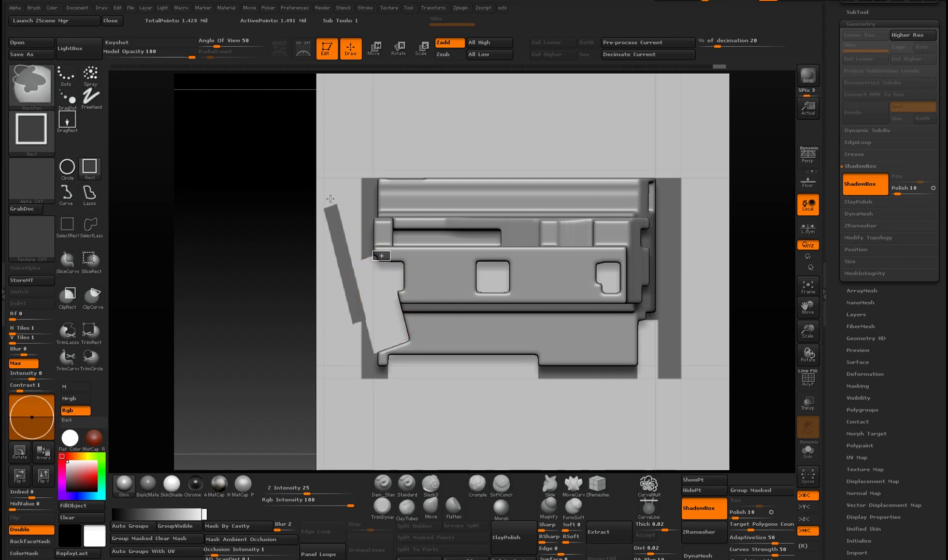
Step: Unmask the excess beyond the side silhouette's end and lower corner, and mask small rectangles that square off its slanted notch
{"action": "left_click_drag", "start_coordinate": [321, 176], "coordinate": [376, 399], "text": "ctrl+shift"}
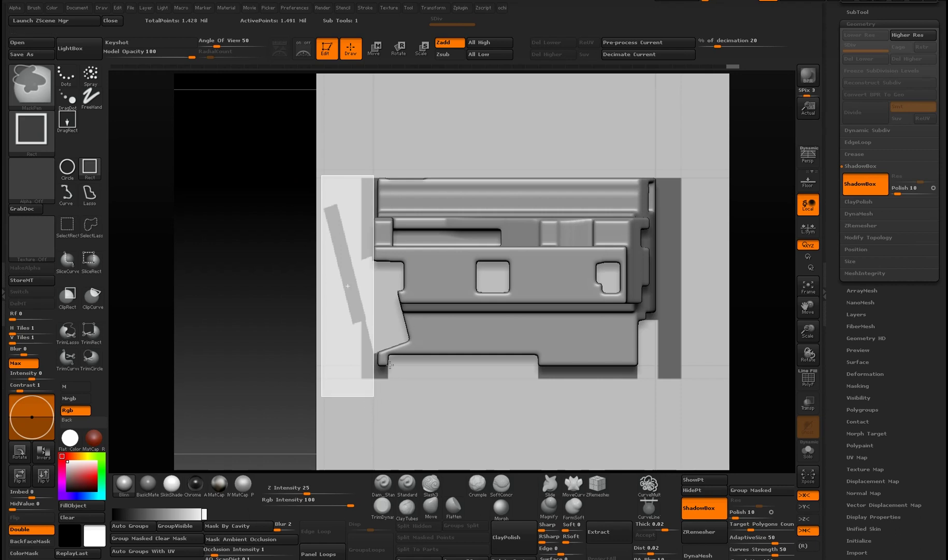
{"action": "left_click_drag", "start_coordinate": [391, 365], "coordinate": [391, 365], "text": "ctrl+shift"}
{"action": "left_click_drag", "start_coordinate": [359, 400], "coordinate": [423, 370], "text": "ctrl+shift"}
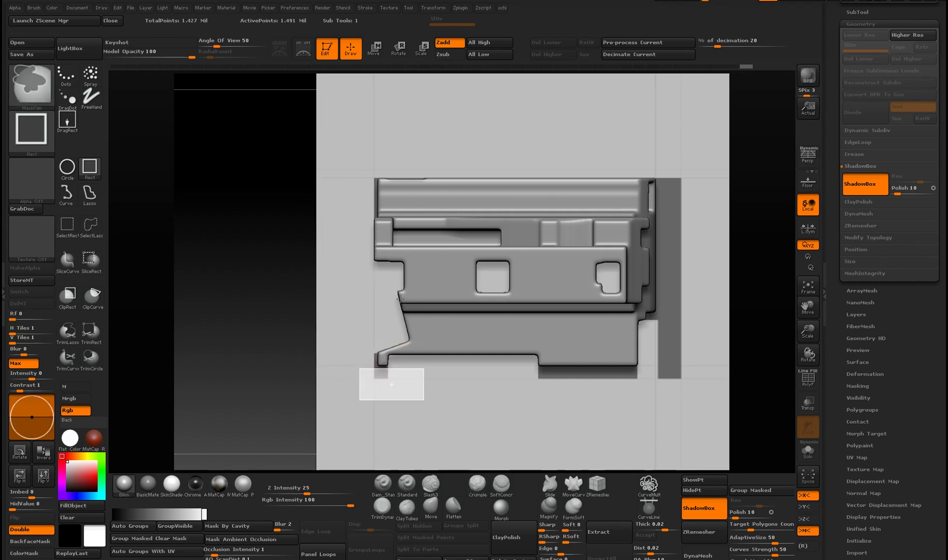
{"action": "left_click_drag", "start_coordinate": [397, 291], "coordinate": [419, 347], "text": "ctrl+shift"}
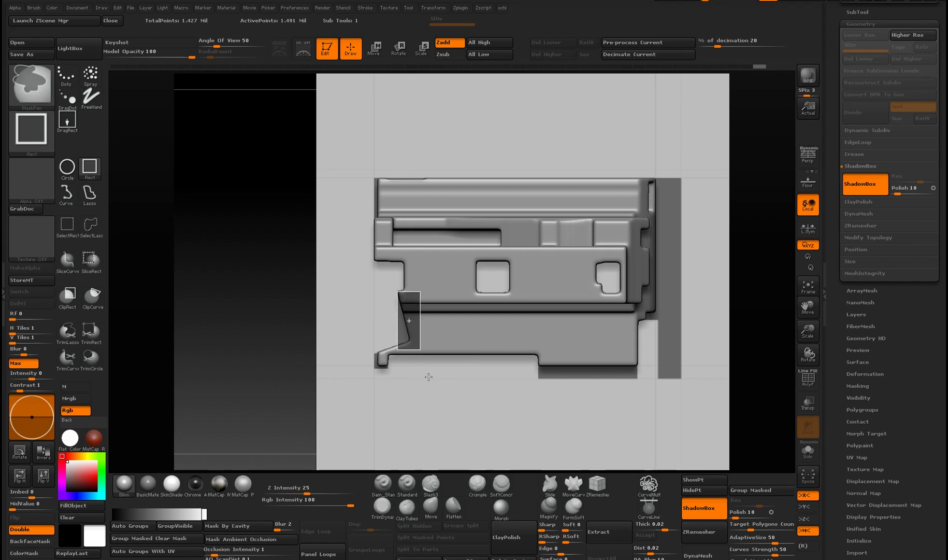
{"action": "left_click_drag", "start_coordinate": [420, 350], "coordinate": [420, 349], "text": "ctrl+shift"}
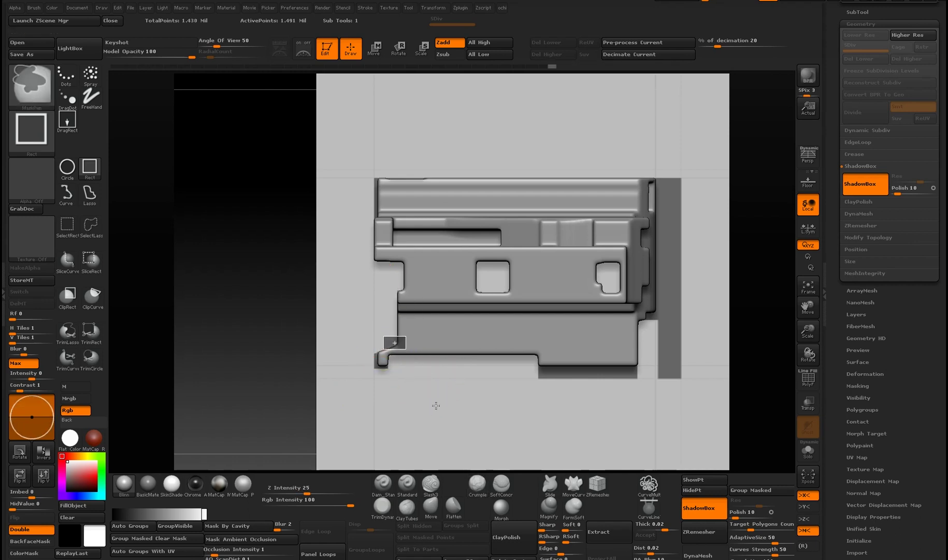
Step: Mask rectangles across the centre of the front and floor planes to bridge the two mirrored halves
{"action": "mouse_move", "coordinate": [442, 390]}
{"action": "right_mouse_down", "text": "alt"}
{"action": "mouse_move", "coordinate": [438, 368]}
{"action": "mouse_move", "coordinate": [455, 352]}
{"action": "mouse_move", "coordinate": [433, 337]}
{"action": "mouse_move", "coordinate": [415, 352]}
{"action": "mouse_move", "coordinate": [447, 314]}
{"action": "mouse_move", "coordinate": [463, 331]}
{"action": "right_mouse_up", "text": "alt"}
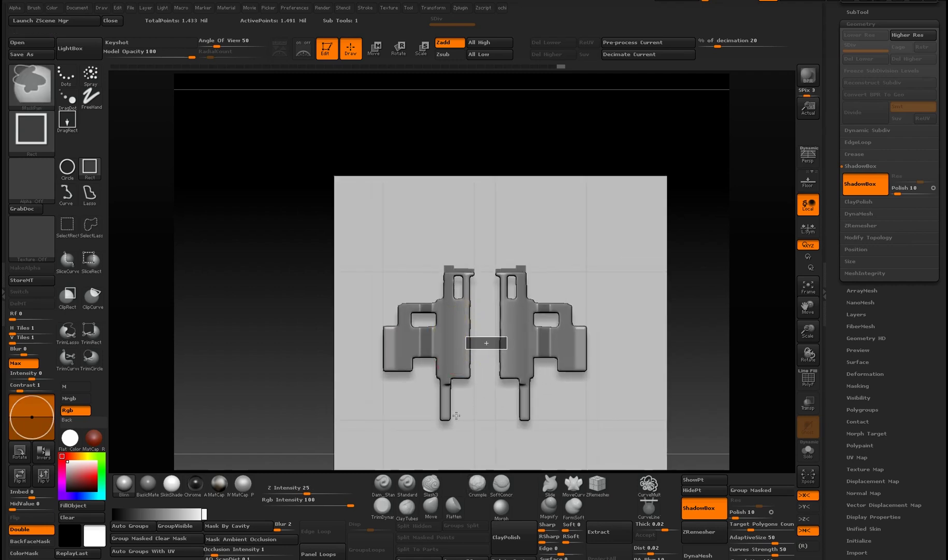
{"action": "mouse_move", "coordinate": [458, 373]}
{"action": "right_mouse_down"}
{"action": "mouse_move", "coordinate": [477, 367]}
{"action": "mouse_move", "coordinate": [459, 395]}
{"action": "mouse_move", "coordinate": [477, 145]}
{"action": "right_mouse_up"}
{"action": "mouse_move", "coordinate": [475, 187]}
{"action": "left_mouse_down", "text": "ctrl"}
{"action": "mouse_move", "coordinate": [506, 245]}
{"action": "mouse_move", "coordinate": [506, 332]}
{"action": "mouse_move", "coordinate": [481, 323]}
{"action": "left_mouse_up", "text": "ctrl"}
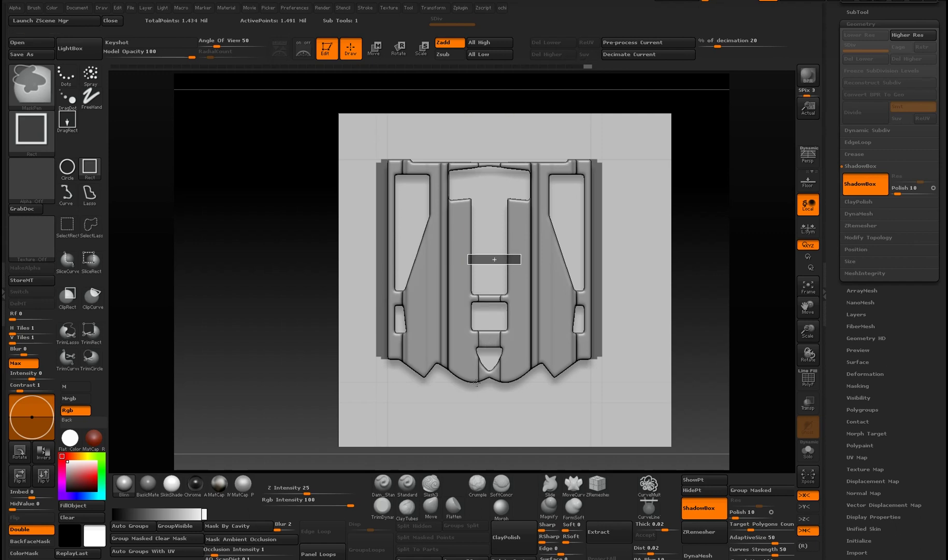
{"action": "mouse_move", "coordinate": [487, 350]}
{"action": "right_mouse_down"}
{"action": "mouse_move", "coordinate": [479, 404]}
{"action": "mouse_move", "coordinate": [473, 281]}
{"action": "right_mouse_up"}
{"action": "key", "text": "ctrl"}
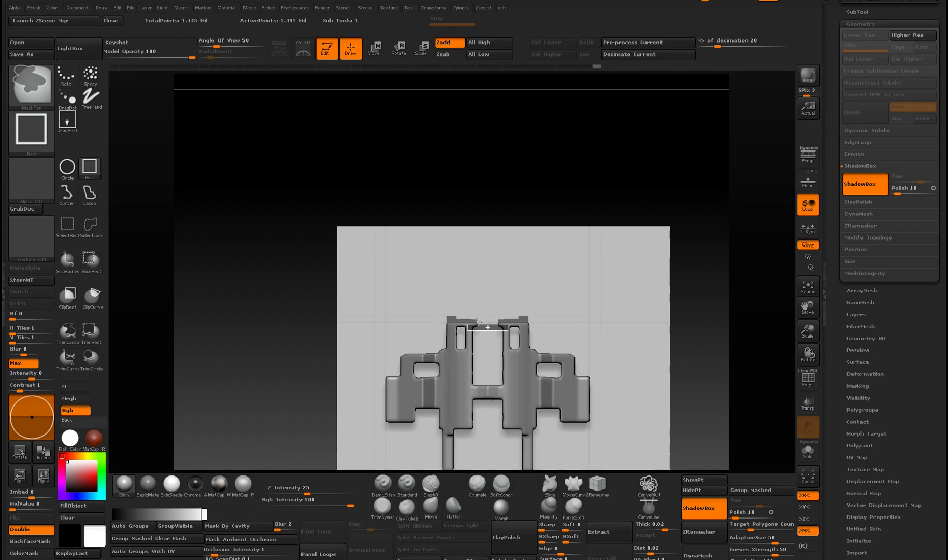
Step: Unmask a rectangle in the middle of the vertical strip at the side silhouette's end, splitting it in two
{"action": "mouse_move", "coordinate": [481, 327]}
{"action": "right_mouse_down"}
{"action": "mouse_move", "coordinate": [473, 456]}
{"action": "mouse_move", "coordinate": [463, 302]}
{"action": "mouse_move", "coordinate": [480, 356]}
{"action": "right_mouse_up"}
{"action": "right_click_drag", "start_coordinate": [495, 270], "coordinate": [481, 250], "text": "ctrl"}
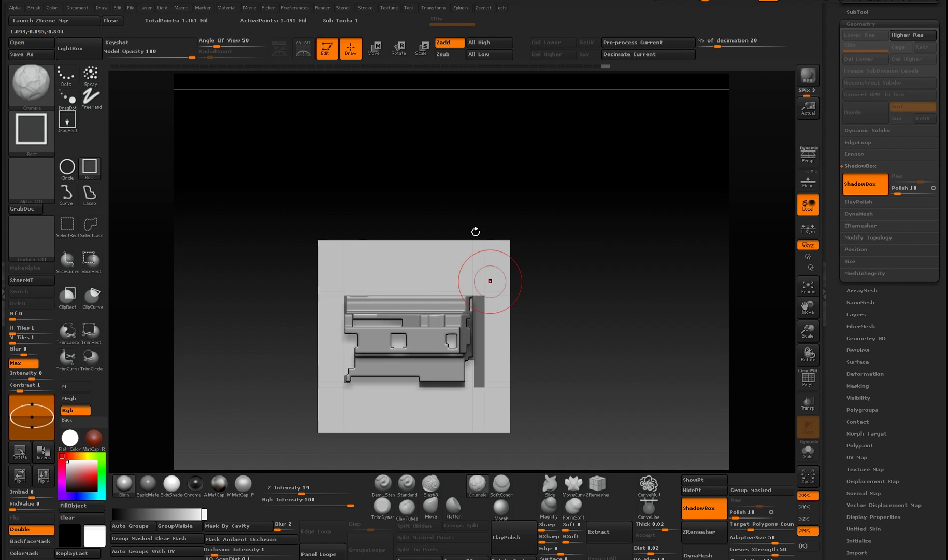
{"action": "right_click_drag", "start_coordinate": [499, 318], "coordinate": [533, 29]}
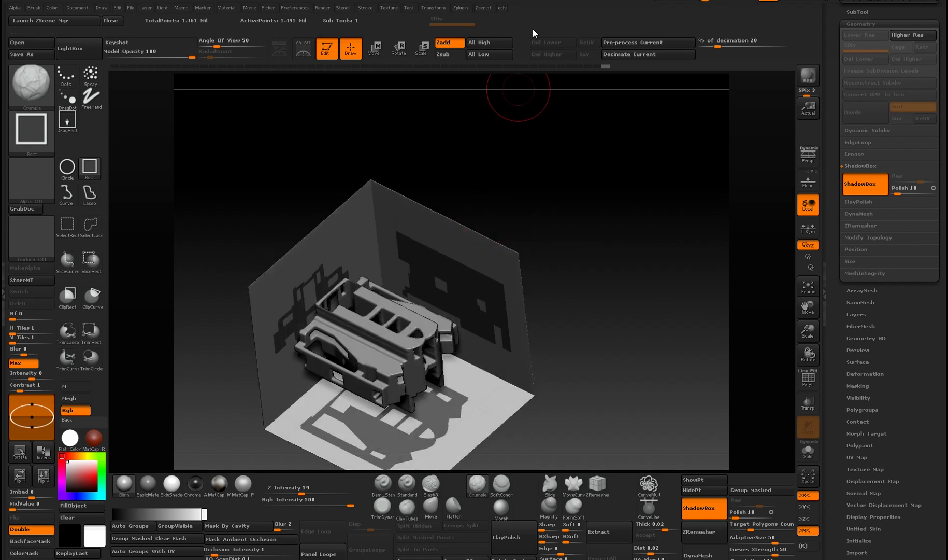
{"action": "right_click_drag", "start_coordinate": [482, 218], "coordinate": [470, 347], "text": "shift"}
{"action": "mouse_move", "coordinate": [469, 346]}
{"action": "right_mouse_down", "text": "alt"}
{"action": "mouse_move", "coordinate": [484, 334]}
{"action": "mouse_move", "coordinate": [450, 342]}
{"action": "mouse_move", "coordinate": [485, 346]}
{"action": "right_mouse_up", "text": "alt"}
{"action": "left_click_drag", "start_coordinate": [485, 347], "coordinate": [456, 325], "text": "ctrl"}
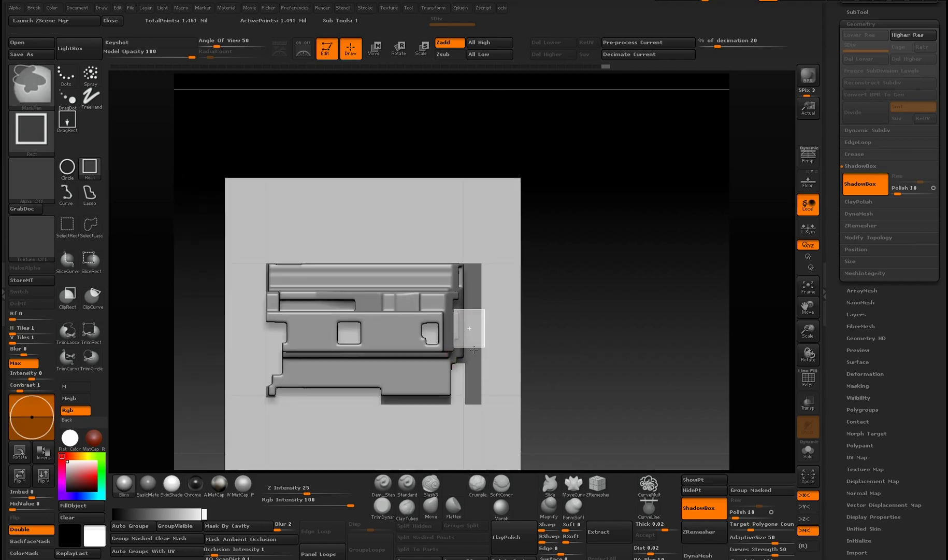
Step: Switch masking to the circle stroke and mask a disc across the upper edge of the side silhouette
{"action": "mouse_move", "coordinate": [475, 360]}
{"action": "right_mouse_down"}
{"action": "mouse_move", "coordinate": [384, 351]}
{"action": "mouse_move", "coordinate": [443, 339]}
{"action": "mouse_move", "coordinate": [413, 350]}
{"action": "mouse_move", "coordinate": [442, 325]}
{"action": "mouse_move", "coordinate": [416, 94]}
{"action": "right_mouse_up"}
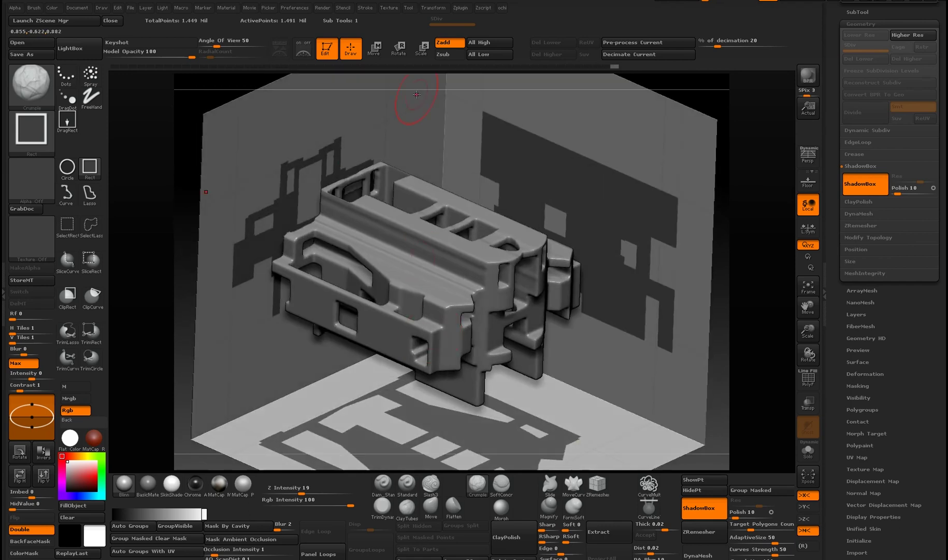
{"action": "right_click_drag", "start_coordinate": [487, 325], "coordinate": [454, 219]}
{"action": "mouse_move", "coordinate": [467, 344]}
{"action": "right_mouse_down"}
{"action": "mouse_move", "coordinate": [468, 363]}
{"action": "mouse_move", "coordinate": [445, 336]}
{"action": "mouse_move", "coordinate": [539, 331]}
{"action": "mouse_move", "coordinate": [477, 321]}
{"action": "right_mouse_up"}
{"action": "left_click", "coordinate": [67, 166]}
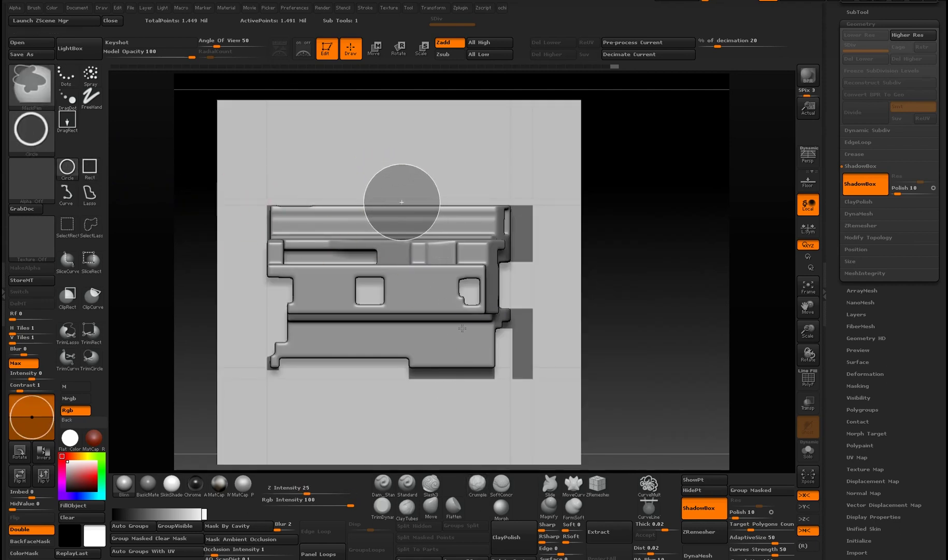
{"action": "left_click_drag", "start_coordinate": [479, 204], "coordinate": [478, 204], "text": "ctrl"}
Step: Try unmasking mirrored round holes in the lower central body on the front plane, and undo them
{"action": "mouse_move", "coordinate": [497, 294]}
{"action": "right_mouse_down"}
{"action": "mouse_move", "coordinate": [464, 295]}
{"action": "mouse_move", "coordinate": [469, 320]}
{"action": "mouse_move", "coordinate": [492, 316]}
{"action": "mouse_move", "coordinate": [498, 332]}
{"action": "mouse_move", "coordinate": [466, 317]}
{"action": "right_mouse_up"}
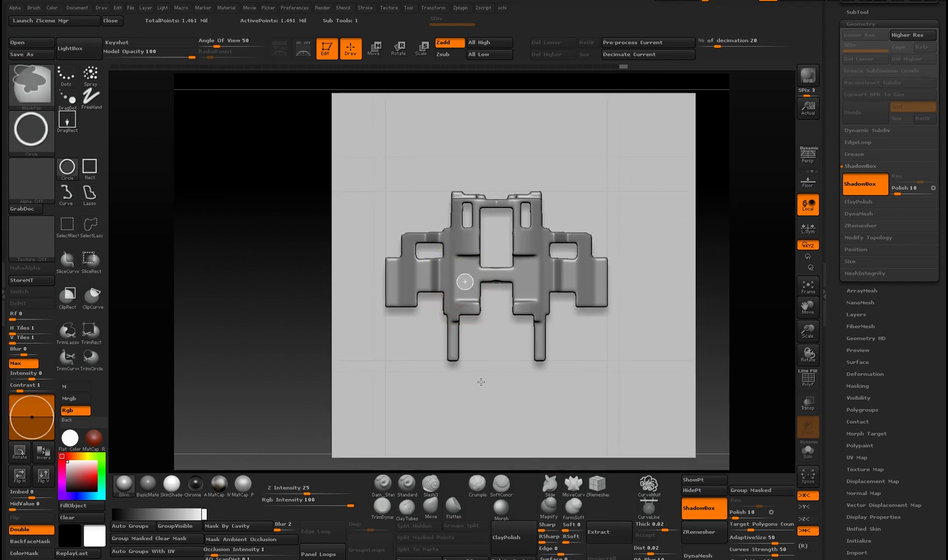
{"action": "left_click_drag", "start_coordinate": [466, 354], "coordinate": [465, 353], "text": "ctrl+alt"}
{"action": "mouse_move", "coordinate": [434, 340]}
{"action": "right_mouse_down"}
{"action": "mouse_move", "coordinate": [458, 353]}
{"action": "mouse_move", "coordinate": [445, 338]}
{"action": "mouse_move", "coordinate": [459, 371]}
{"action": "mouse_move", "coordinate": [447, 269]}
{"action": "mouse_move", "coordinate": [417, 463]}
{"action": "right_mouse_up"}
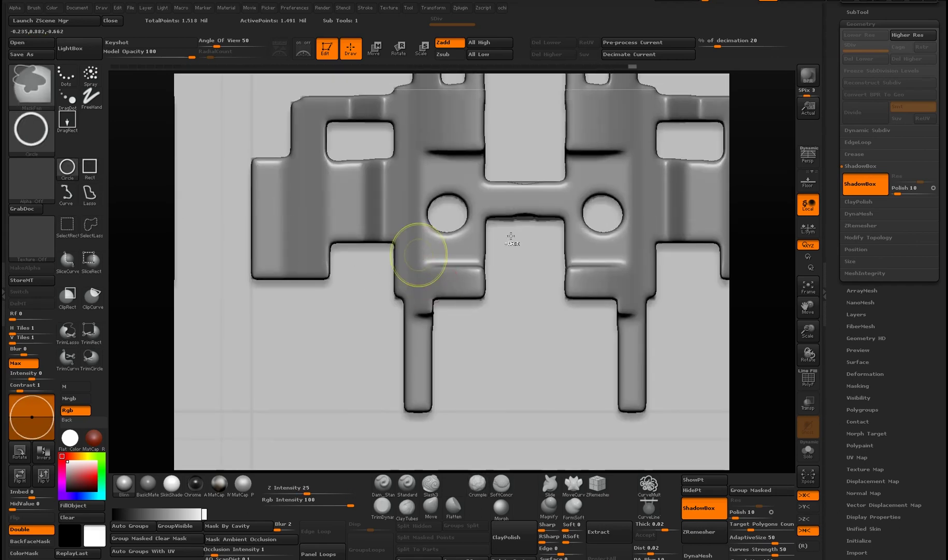
{"action": "key", "text": "ctrl+z"}
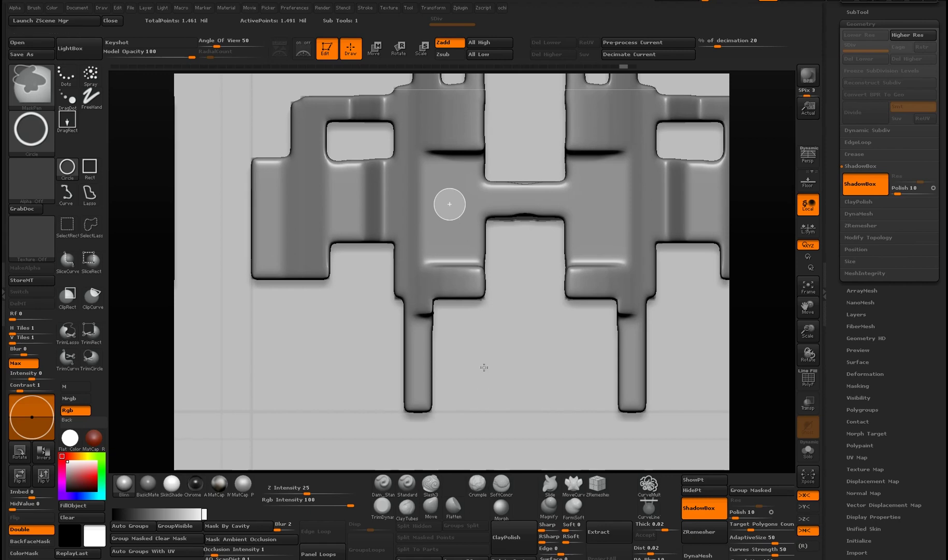
Step: Unmask smaller mirrored round holes in the central body on the front plane
{"action": "mouse_move", "coordinate": [452, 248]}
{"action": "right_mouse_down"}
{"action": "mouse_move", "coordinate": [528, 270]}
{"action": "mouse_move", "coordinate": [450, 303]}
{"action": "right_mouse_up"}
{"action": "left_click_drag", "start_coordinate": [450, 303], "coordinate": [513, 332]}
{"action": "left_click_drag", "start_coordinate": [519, 379], "coordinate": [497, 313]}
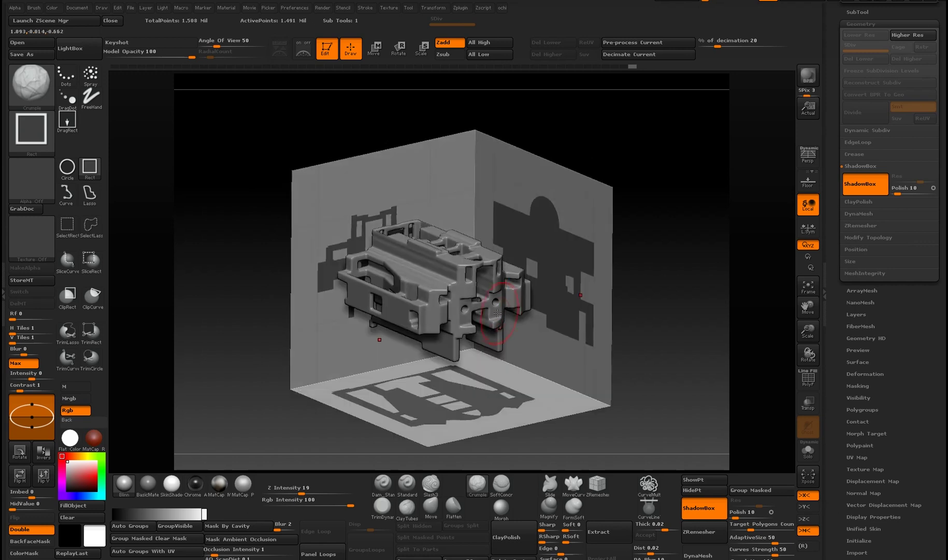
Step: Switch masking back to the rectangle stroke and mask a bar across the side plane's square window, dividing it into two slots
{"action": "mouse_move", "coordinate": [460, 305]}
{"action": "right_mouse_down"}
{"action": "mouse_move", "coordinate": [433, 296]}
{"action": "mouse_move", "coordinate": [424, 314]}
{"action": "mouse_move", "coordinate": [418, 294]}
{"action": "right_mouse_up"}
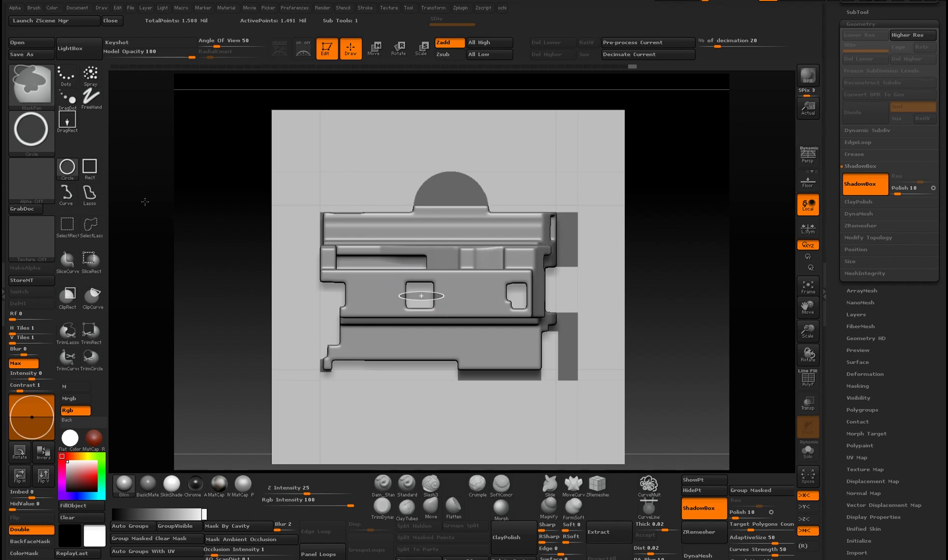
{"action": "left_click", "coordinate": [93, 170], "text": "ctrl"}
{"action": "mouse_move", "coordinate": [518, 308]}
{"action": "right_mouse_down"}
{"action": "mouse_move", "coordinate": [475, 312]}
{"action": "mouse_move", "coordinate": [452, 349]}
{"action": "mouse_move", "coordinate": [432, 331]}
{"action": "mouse_move", "coordinate": [440, 283]}
{"action": "right_mouse_up"}
Step: Try unmasking the outer blocks of the front plane with a tall rectangle beside the central body
{"action": "left_click_drag", "start_coordinate": [434, 198], "coordinate": [513, 399], "text": "ctrl"}
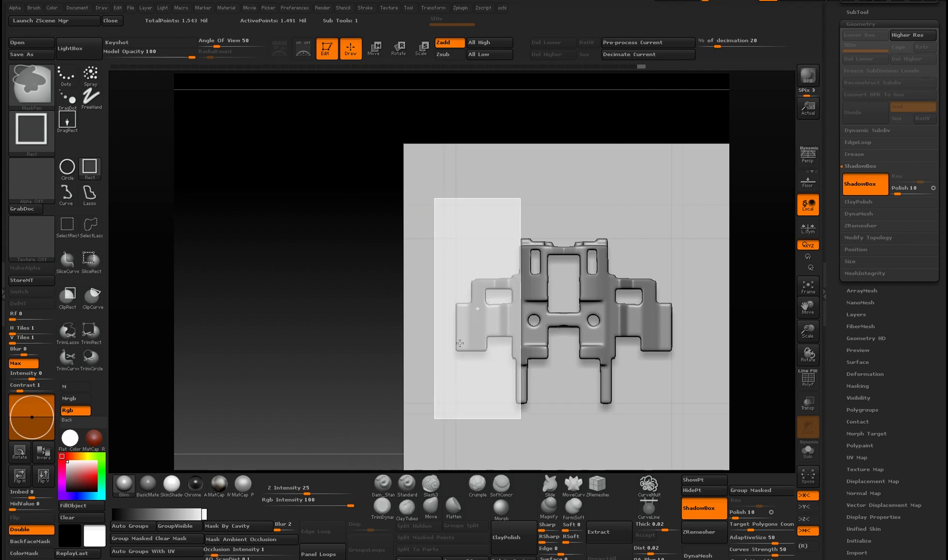
{"action": "left_click_drag", "start_coordinate": [485, 368], "coordinate": [483, 393], "text": "ctrl"}
{"action": "mouse_move", "coordinate": [471, 344]}
{"action": "right_mouse_down"}
{"action": "mouse_move", "coordinate": [521, 358]}
{"action": "mouse_move", "coordinate": [526, 348]}
{"action": "mouse_move", "coordinate": [458, 352]}
{"action": "right_mouse_up"}
{"action": "left_click_drag", "start_coordinate": [458, 353], "coordinate": [470, 353]}
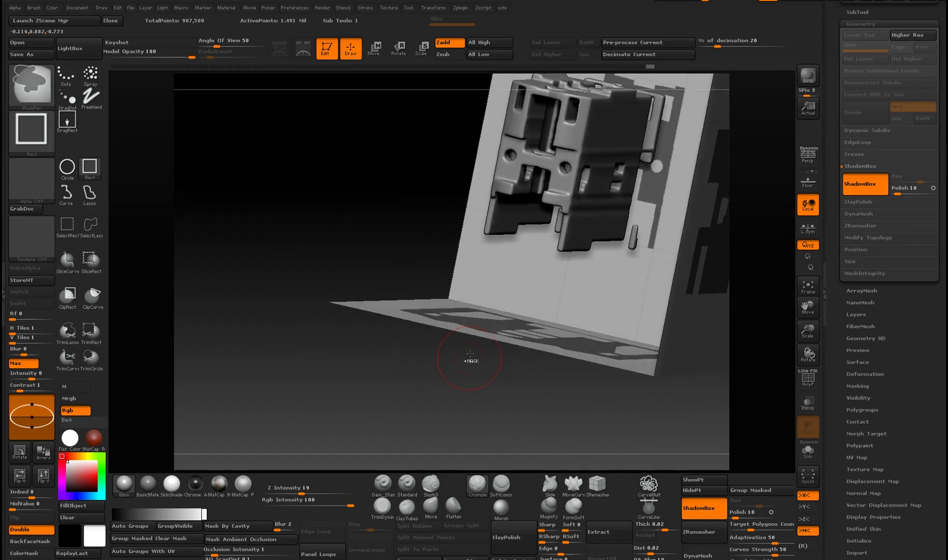
Step: Examine the model together with its front, side and floor masks from several angles
{"action": "right_click_drag", "start_coordinate": [575, 328], "coordinate": [582, 84]}
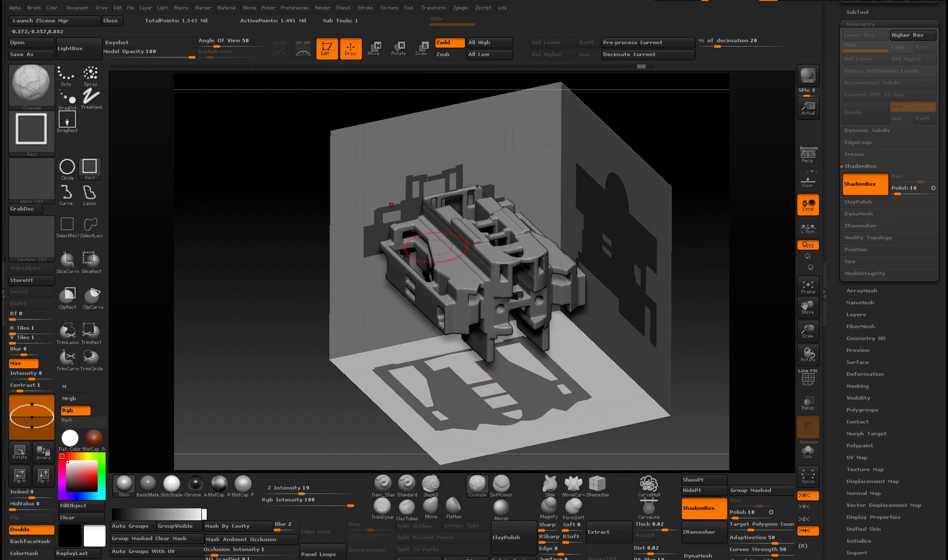
{"action": "mouse_move", "coordinate": [409, 337]}
{"action": "right_mouse_down"}
{"action": "mouse_move", "coordinate": [438, 328]}
{"action": "mouse_move", "coordinate": [430, 376]}
{"action": "mouse_move", "coordinate": [443, 336]}
{"action": "mouse_move", "coordinate": [407, 293]}
{"action": "right_mouse_up"}
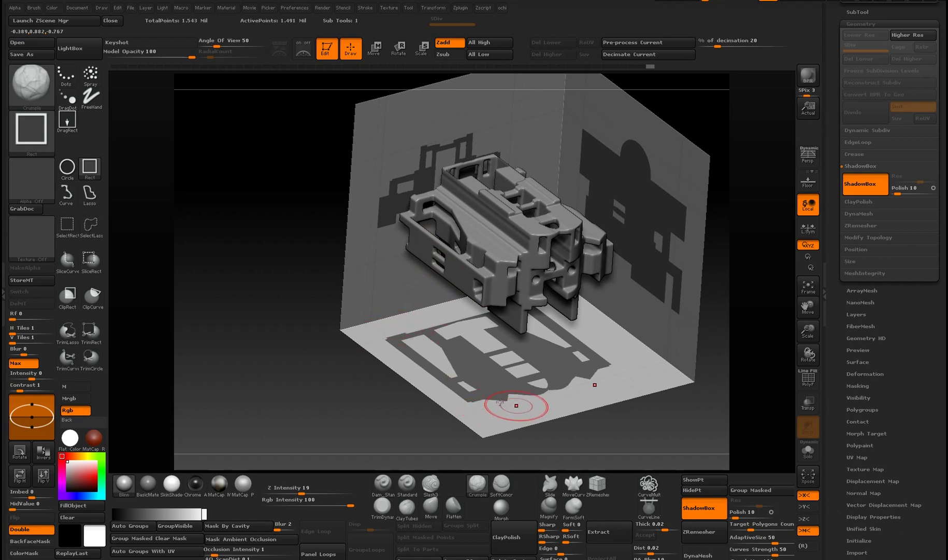
{"action": "mouse_move", "coordinate": [484, 392]}
{"action": "left_mouse_down"}
{"action": "mouse_move", "coordinate": [490, 412]}
{"action": "mouse_move", "coordinate": [415, 327]}
{"action": "left_mouse_up"}
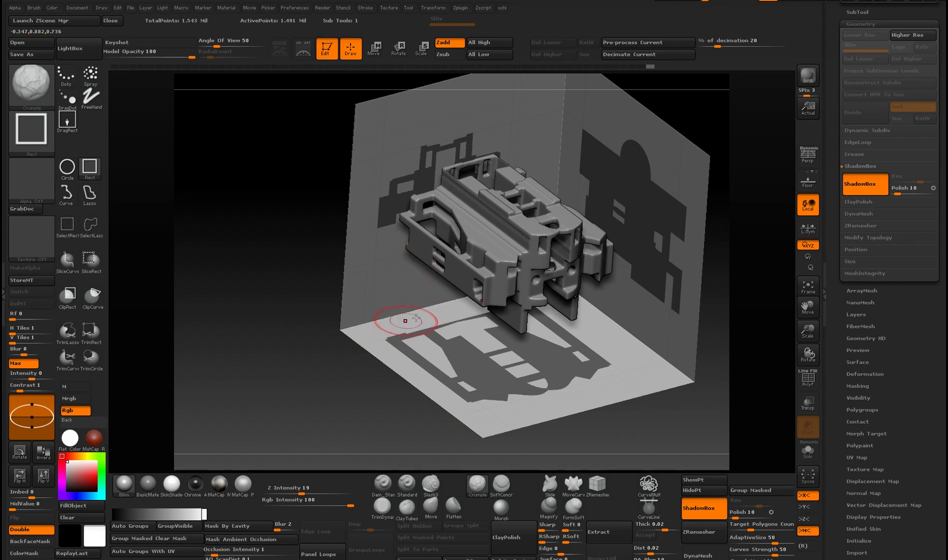
{"action": "mouse_move", "coordinate": [390, 334]}
{"action": "right_mouse_down"}
{"action": "mouse_move", "coordinate": [438, 353]}
{"action": "mouse_move", "coordinate": [399, 333]}
{"action": "right_mouse_up"}
{"action": "right_click_drag", "start_coordinate": [484, 324], "coordinate": [414, 107]}
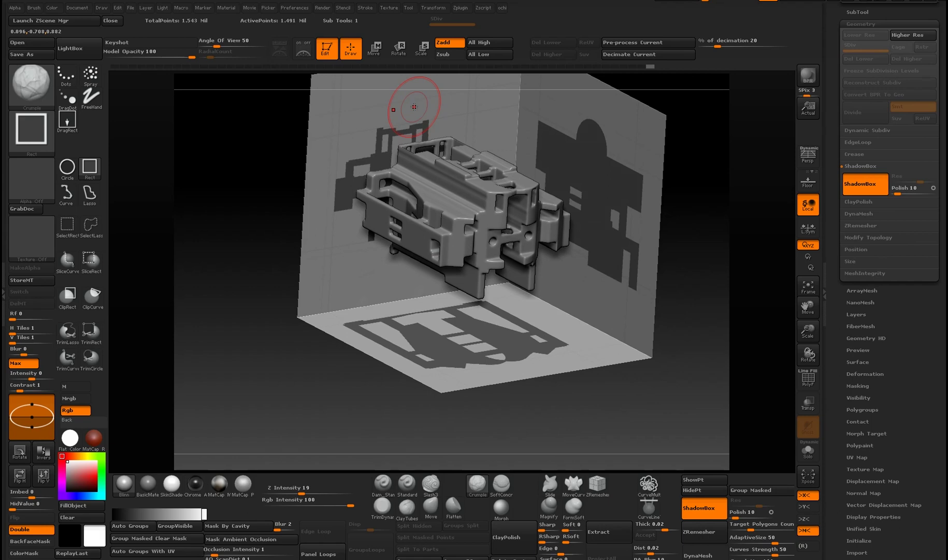
{"action": "right_click_drag", "start_coordinate": [473, 239], "coordinate": [390, 358]}
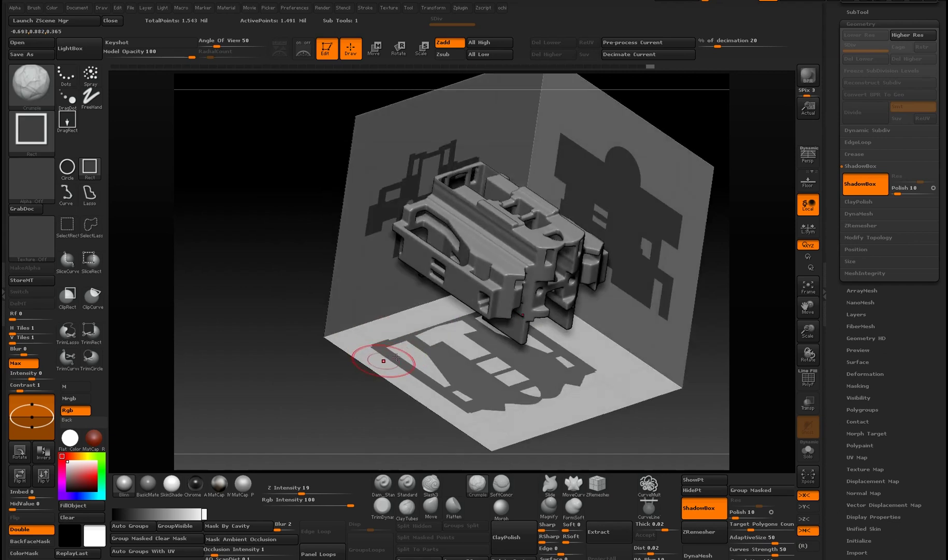
{"action": "mouse_move", "coordinate": [423, 337]}
{"action": "right_mouse_down"}
{"action": "mouse_move", "coordinate": [408, 307]}
{"action": "mouse_move", "coordinate": [429, 339]}
{"action": "mouse_move", "coordinate": [447, 297]}
{"action": "mouse_move", "coordinate": [426, 324]}
{"action": "mouse_move", "coordinate": [418, 310]}
{"action": "right_mouse_up"}
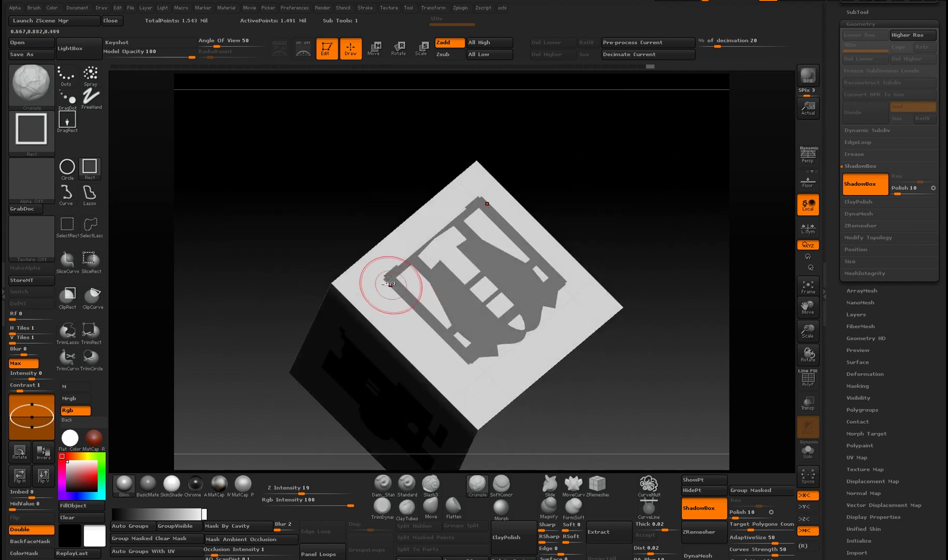
Step: Mask a strip over the floor frame's corner from a rotated view, and clear the masks from all planes
{"action": "left_click_drag", "start_coordinate": [390, 262], "coordinate": [400, 328], "text": "ctrl"}
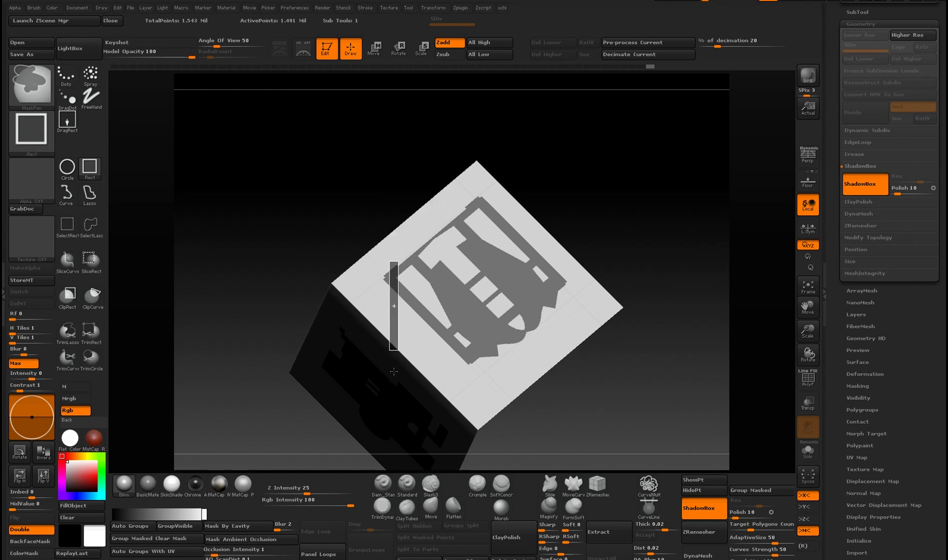
{"action": "left_click_drag", "start_coordinate": [398, 350], "coordinate": [392, 348], "text": "ctrl"}
{"action": "mouse_move", "coordinate": [398, 335]}
{"action": "right_mouse_down"}
{"action": "mouse_move", "coordinate": [411, 332]}
{"action": "mouse_move", "coordinate": [433, 270]}
{"action": "mouse_move", "coordinate": [425, 300]}
{"action": "mouse_move", "coordinate": [402, 322]}
{"action": "mouse_move", "coordinate": [409, 296]}
{"action": "mouse_move", "coordinate": [402, 307]}
{"action": "mouse_move", "coordinate": [318, 257]}
{"action": "right_mouse_up"}
{"action": "mouse_move", "coordinate": [321, 132]}
{"action": "left_mouse_down", "text": "ctrl"}
{"action": "mouse_move", "coordinate": [316, 482]}
{"action": "mouse_move", "coordinate": [338, 380]}
{"action": "mouse_move", "coordinate": [336, 155]}
{"action": "left_mouse_up", "text": "ctrl"}
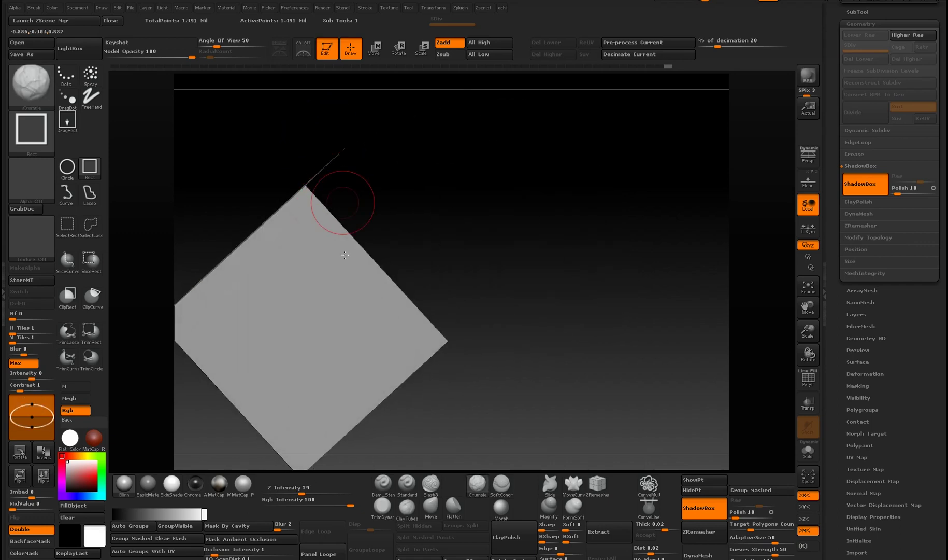
Step: Undo the mask clearing and the slanted strip on the floor plane
{"action": "key", "text": "ctrl"}
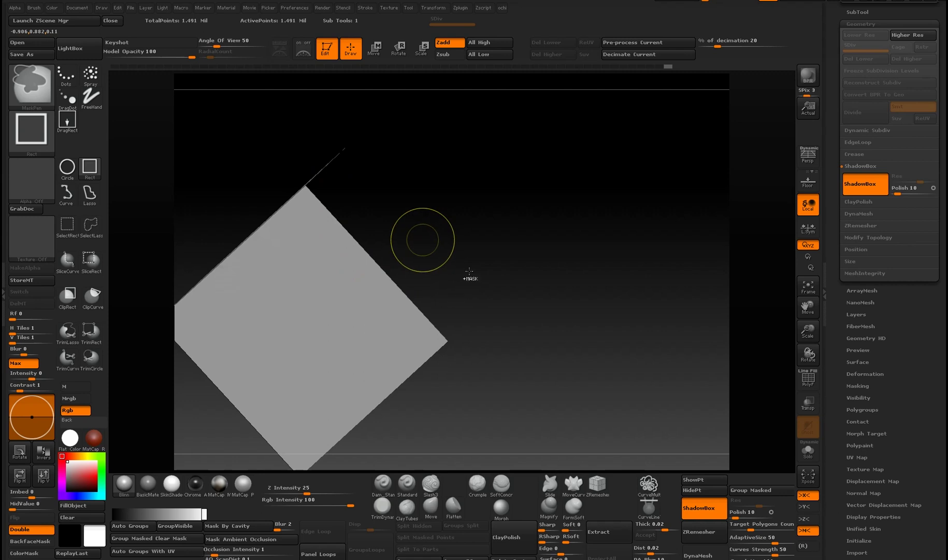
{"action": "key", "text": "ctrl+z"}
{"action": "mouse_move", "coordinate": [451, 300]}
{"action": "right_mouse_down"}
{"action": "mouse_move", "coordinate": [395, 317]}
{"action": "mouse_move", "coordinate": [370, 354]}
{"action": "right_mouse_up"}
{"action": "left_click_drag", "start_coordinate": [370, 354], "coordinate": [342, 412]}
{"action": "key", "text": "ctrl"}
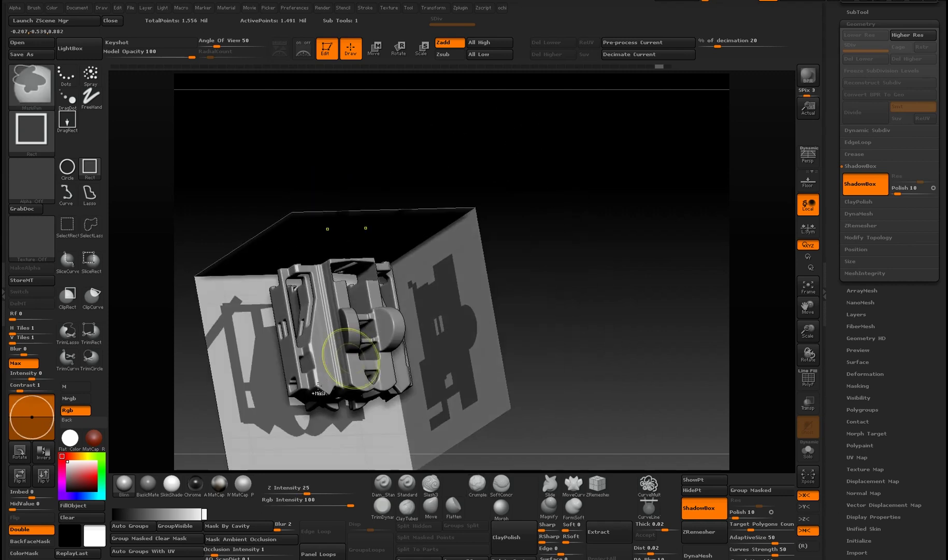
{"action": "key", "text": "ctrl+z"}
{"action": "right_click_drag", "start_coordinate": [340, 390], "coordinate": [394, 334]}
{"action": "mouse_move", "coordinate": [393, 335]}
{"action": "left_mouse_down"}
{"action": "mouse_move", "coordinate": [376, 409]}
{"action": "mouse_move", "coordinate": [382, 319]}
{"action": "mouse_move", "coordinate": [629, 247]}
{"action": "left_mouse_up"}
Step: Open the subtool list and switch the active tool to Front_Handle, and from there to the Rail_Middle gun model
{"action": "left_click_drag", "start_coordinate": [835, 119], "coordinate": [853, 202]}
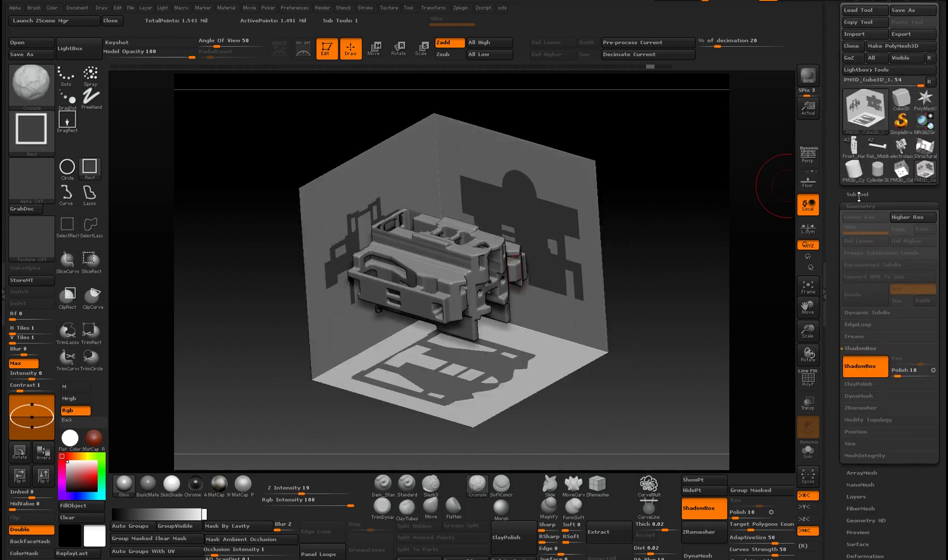
{"action": "left_click", "coordinate": [855, 195]}
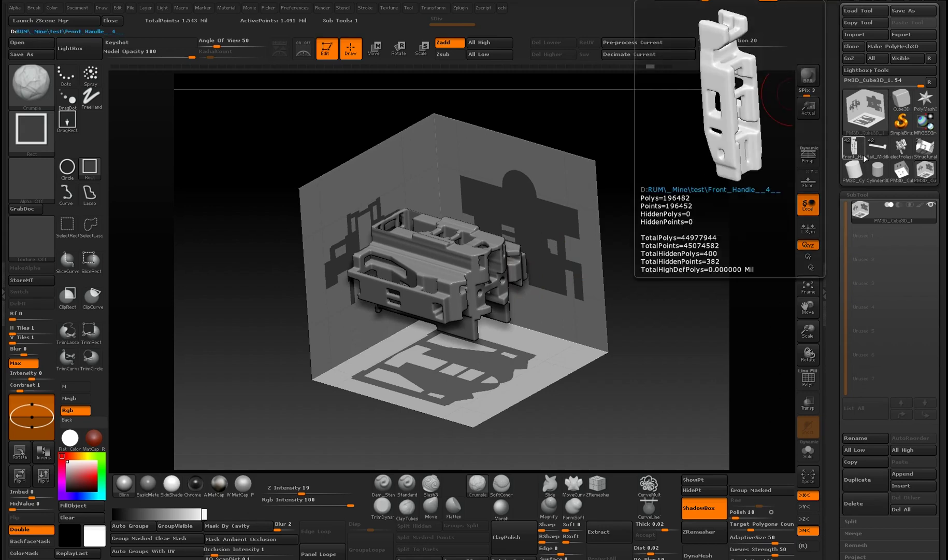
{"action": "left_click", "coordinate": [864, 151]}
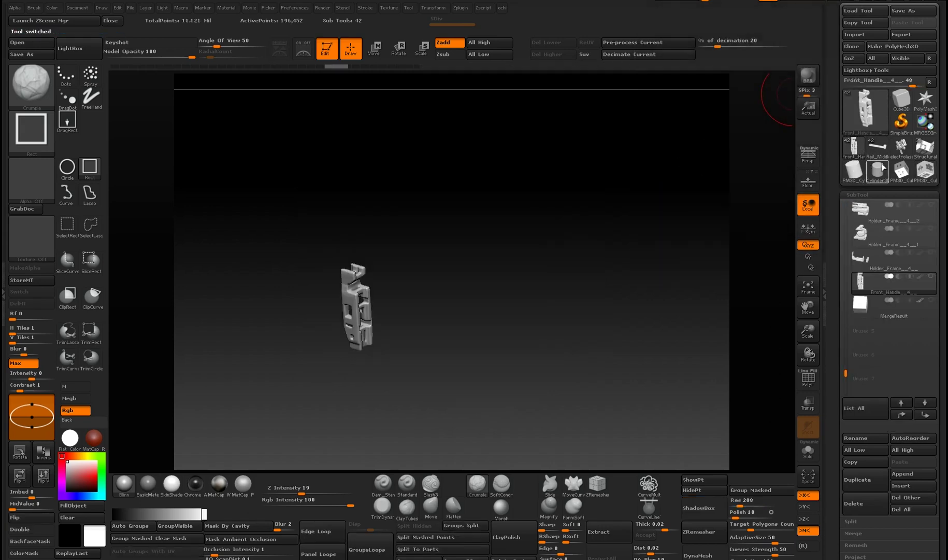
{"action": "left_click", "coordinate": [883, 150]}
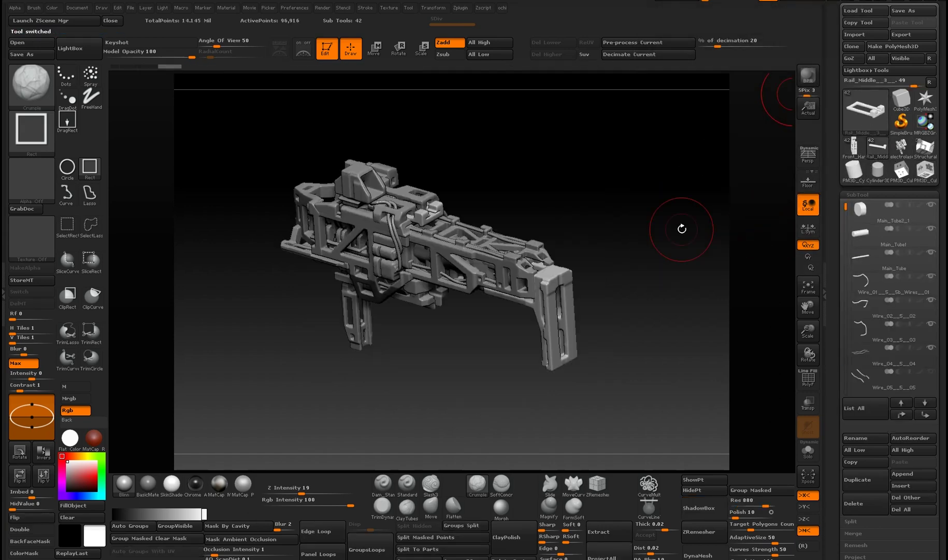
Step: Switch to the Structural_Frame4 subtool from the subtool list and view its mask planes around the gun
{"action": "left_click_drag", "start_coordinate": [639, 237], "coordinate": [667, 243]}
{"action": "left_click_drag", "start_coordinate": [843, 241], "coordinate": [843, 249]}
{"action": "key", "text": "n"}
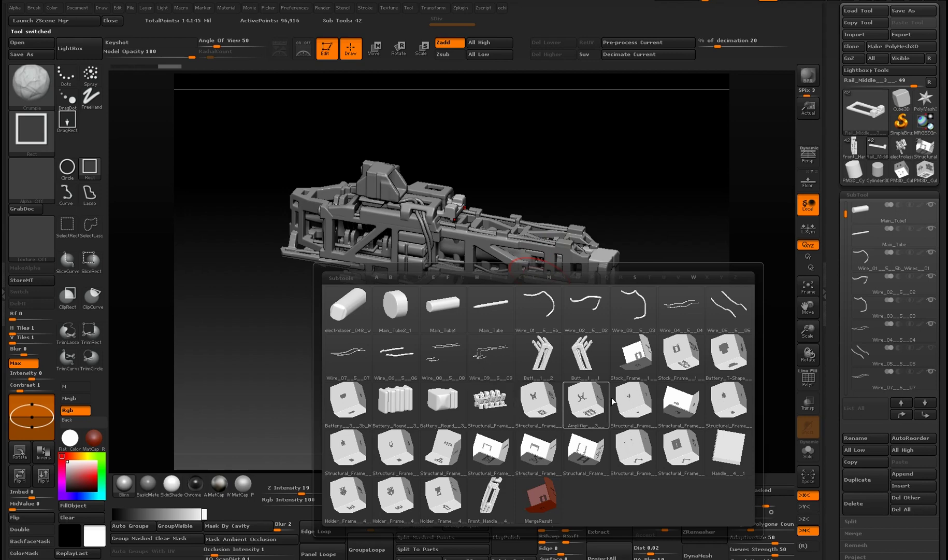
{"action": "left_click", "coordinate": [540, 414]}
{"action": "left_click_drag", "start_coordinate": [503, 359], "coordinate": [547, 392], "text": "alt"}
{"action": "left_click_drag", "start_coordinate": [231, 412], "coordinate": [220, 212], "text": "alt"}
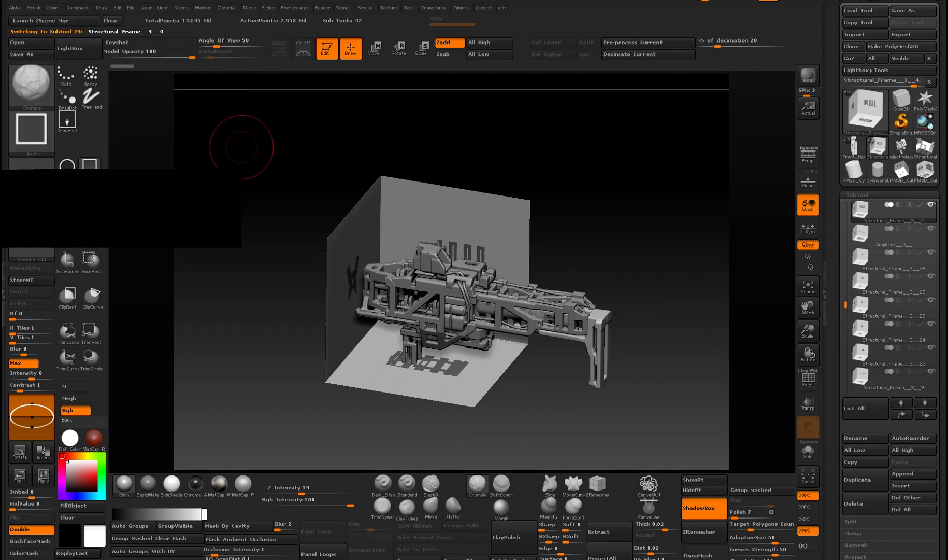
Step: Launch ZSceneManager and activate several Structural_Frame subtools in its Main group to view their mask planes
{"action": "left_click_drag", "start_coordinate": [164, 1], "coordinate": [670, 1]}
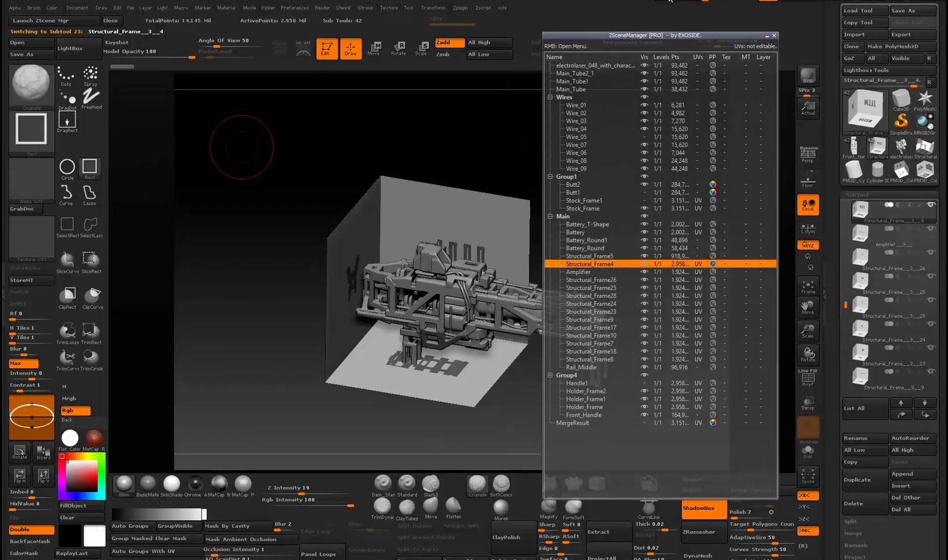
{"action": "left_click", "coordinate": [587, 280]}
{"action": "left_click", "coordinate": [587, 256]}
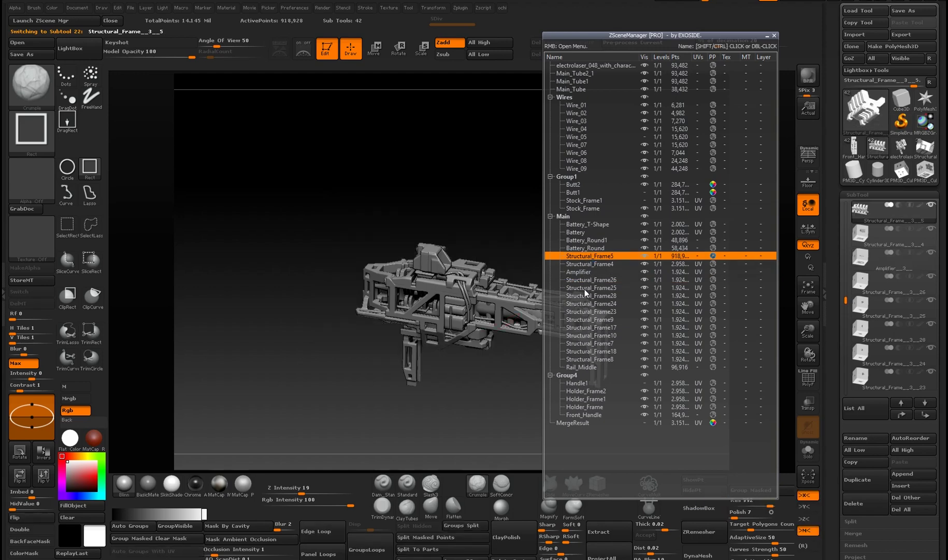
{"action": "left_click", "coordinate": [589, 335]}
{"action": "left_click", "coordinate": [590, 352]}
{"action": "left_click", "coordinate": [589, 302]}
{"action": "left_click", "coordinate": [588, 263]}
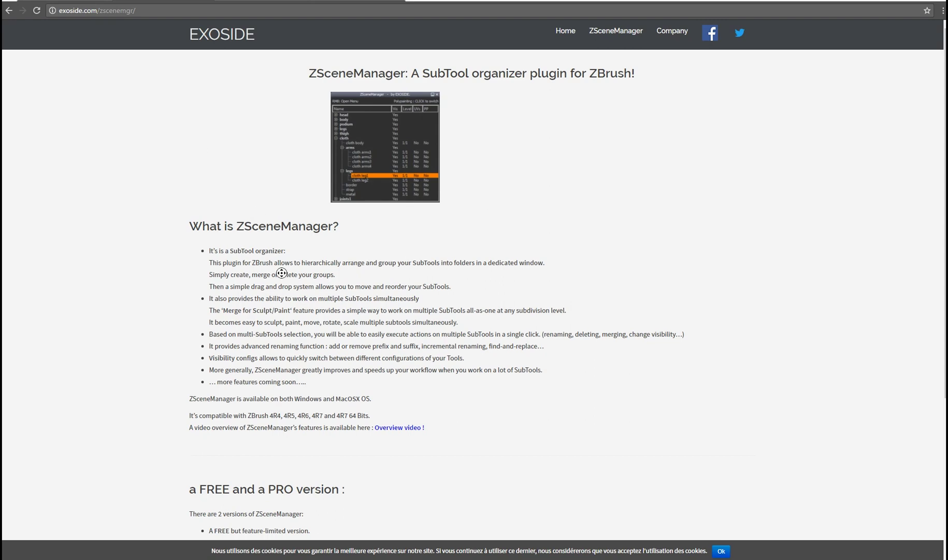
Step: Read the ZSceneManager plugin page on exoside.com in the browser, down to the FREE and PRO version details
{"action": "scroll", "coordinate": [281, 270], "scroll_direction": "down", "scroll_amount": 3}
{"action": "scroll", "coordinate": [281, 332], "scroll_direction": "down", "scroll_amount": 3}
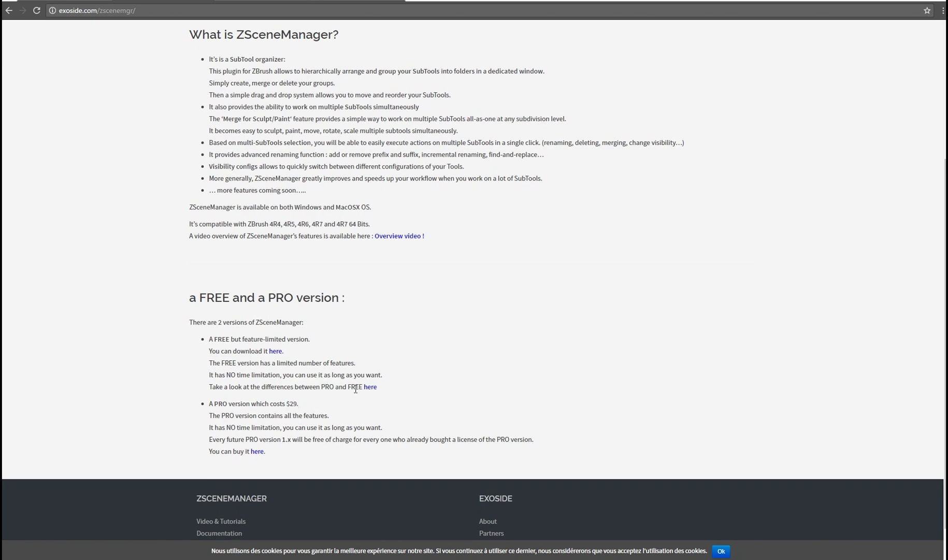
{"action": "scroll", "coordinate": [315, 375], "scroll_direction": "up", "scroll_amount": 2}
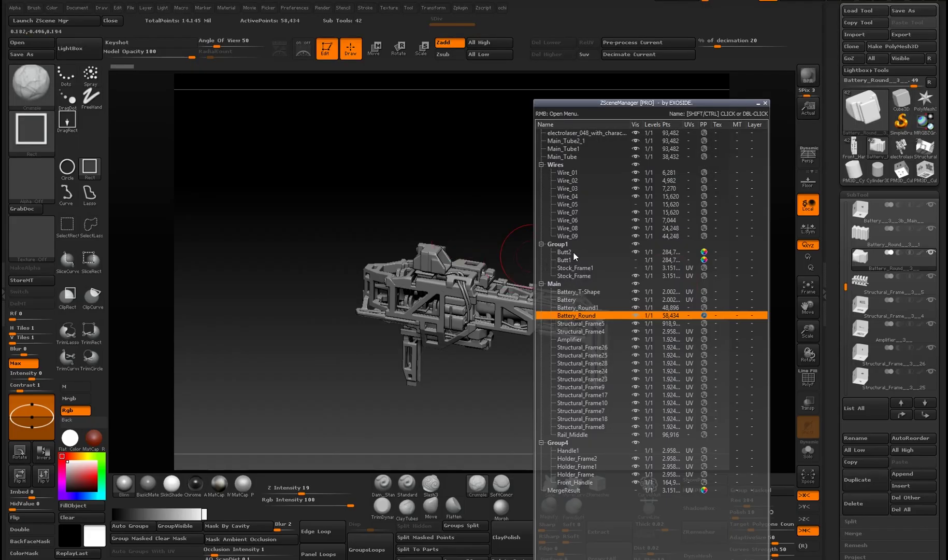
Step: Move the ZSceneManager window clear of the gun and activate Structural_Frame4 to view its masks
{"action": "left_click_drag", "start_coordinate": [658, 105], "coordinate": [737, 53]}
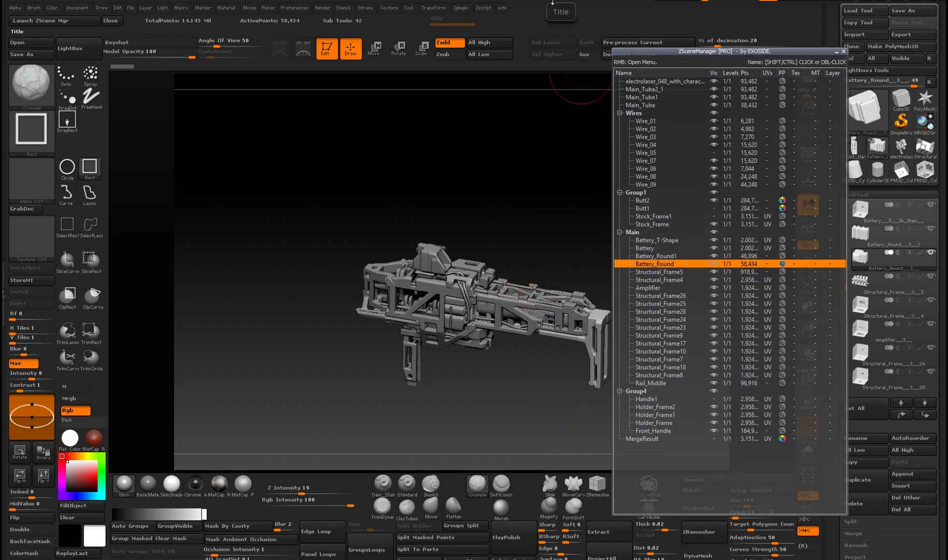
{"action": "left_click_drag", "start_coordinate": [495, 369], "coordinate": [440, 352]}
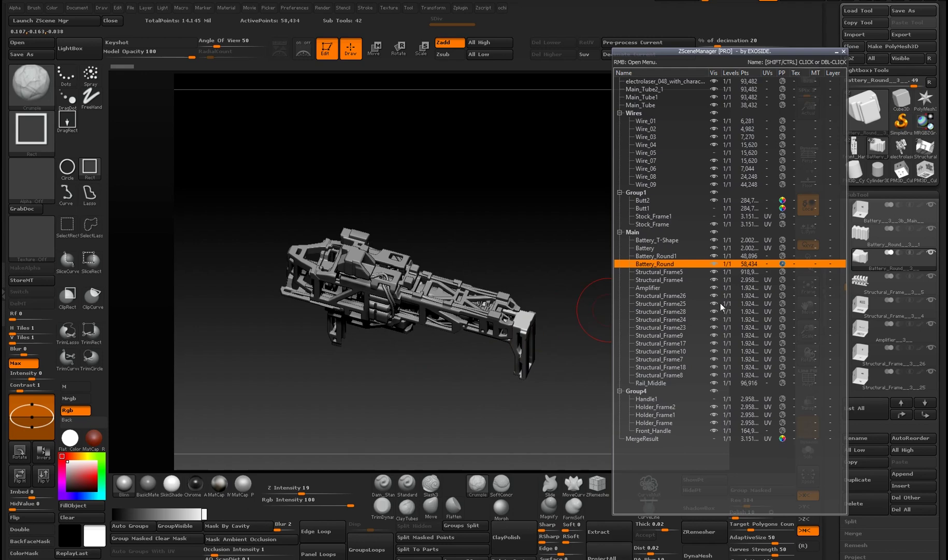
{"action": "left_click", "coordinate": [861, 306]}
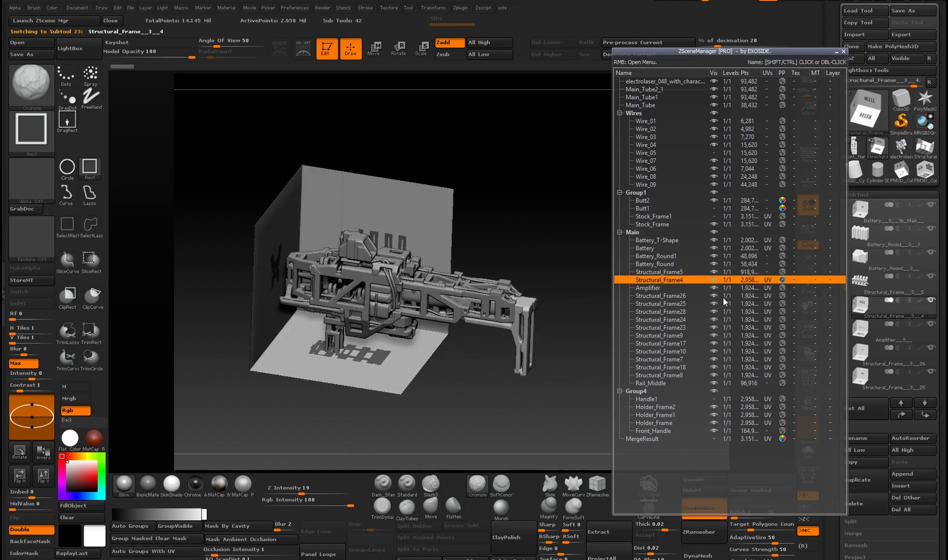
{"action": "left_click_drag", "start_coordinate": [460, 296], "coordinate": [474, 316]}
Step: Pick parts directly on the gun, including Main_Tube2_1, Battery_T-Shape, Structural_Frame9, Structural_Frame28 and Amplifier, to view their mask planes
{"action": "left_click", "coordinate": [472, 307], "text": "alt"}
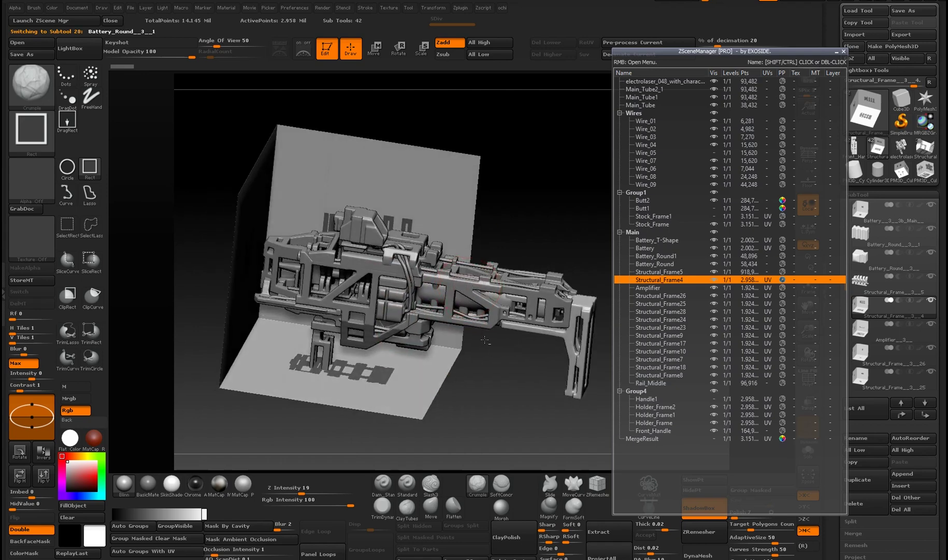
{"action": "left_click", "coordinate": [534, 304], "text": "alt"}
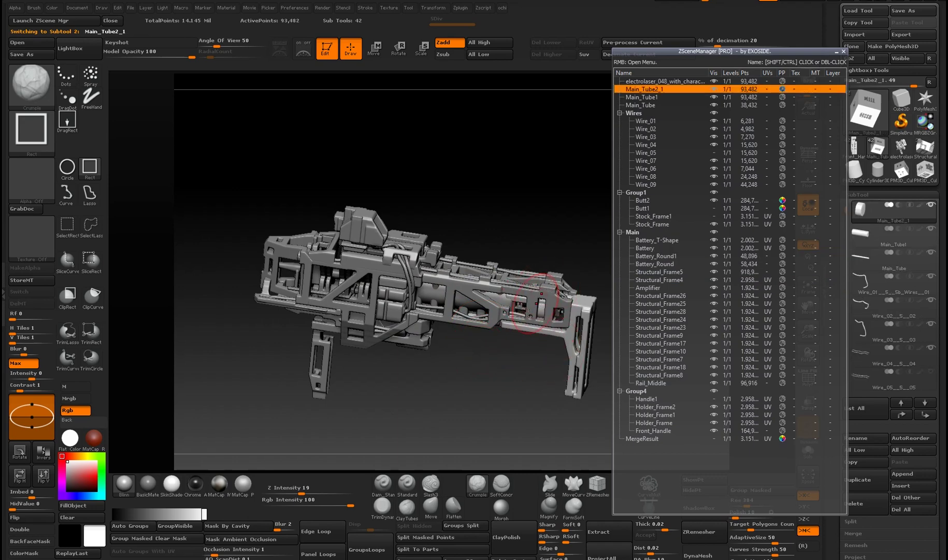
{"action": "left_click", "coordinate": [261, 267], "text": "alt"}
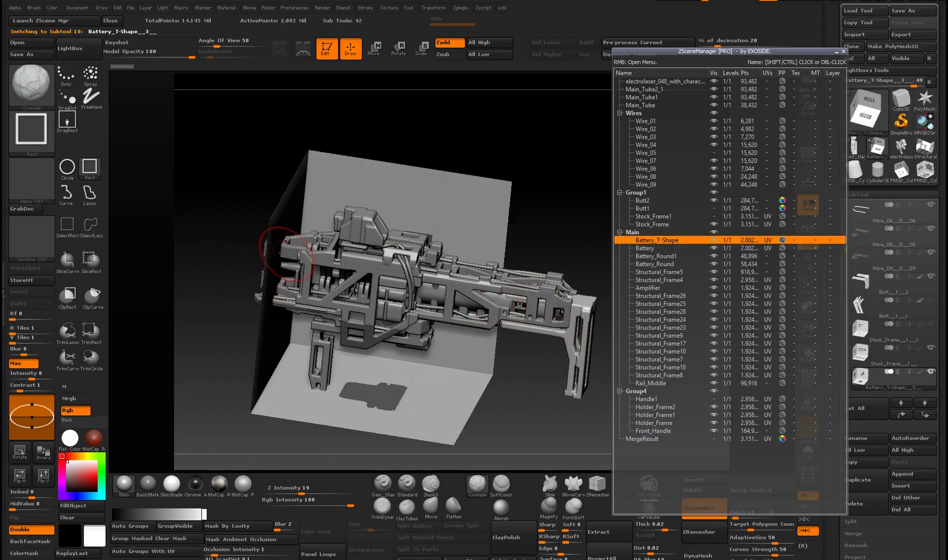
{"action": "left_click", "coordinate": [327, 365], "text": "alt"}
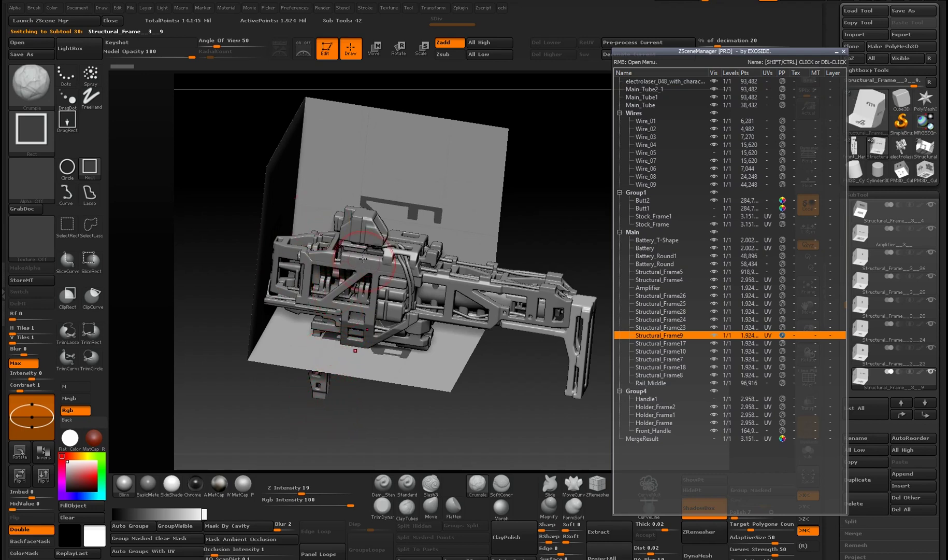
{"action": "left_click", "coordinate": [324, 365], "text": "alt"}
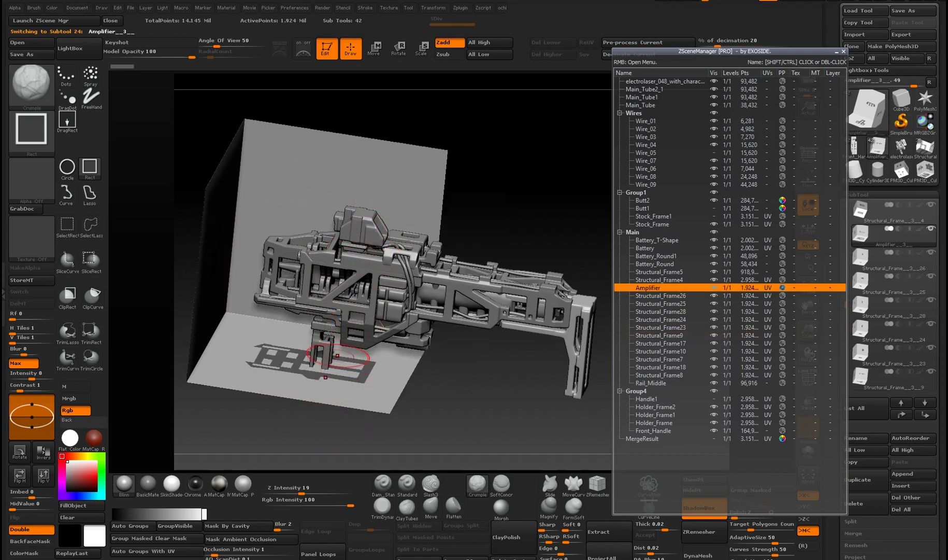
{"action": "left_click", "coordinate": [326, 352], "text": "alt"}
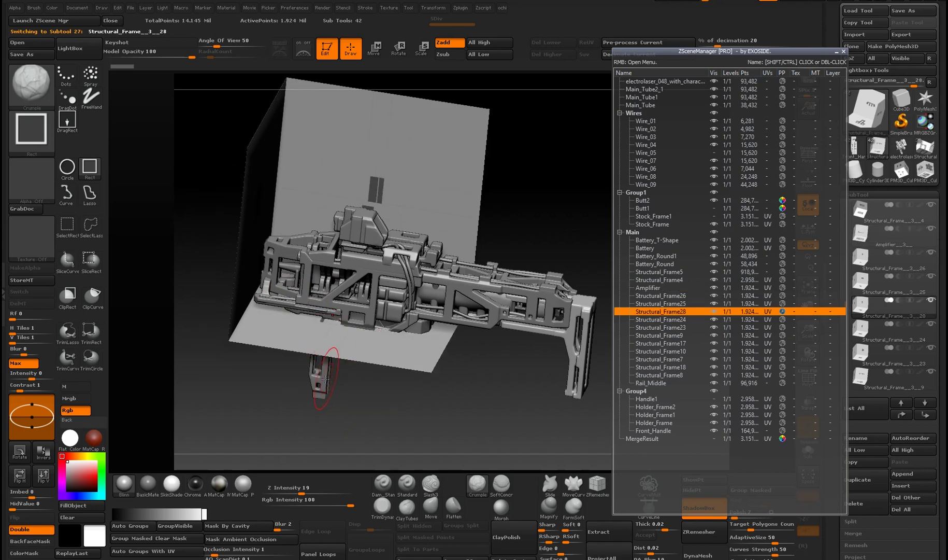
{"action": "left_click", "coordinate": [329, 355], "text": "alt"}
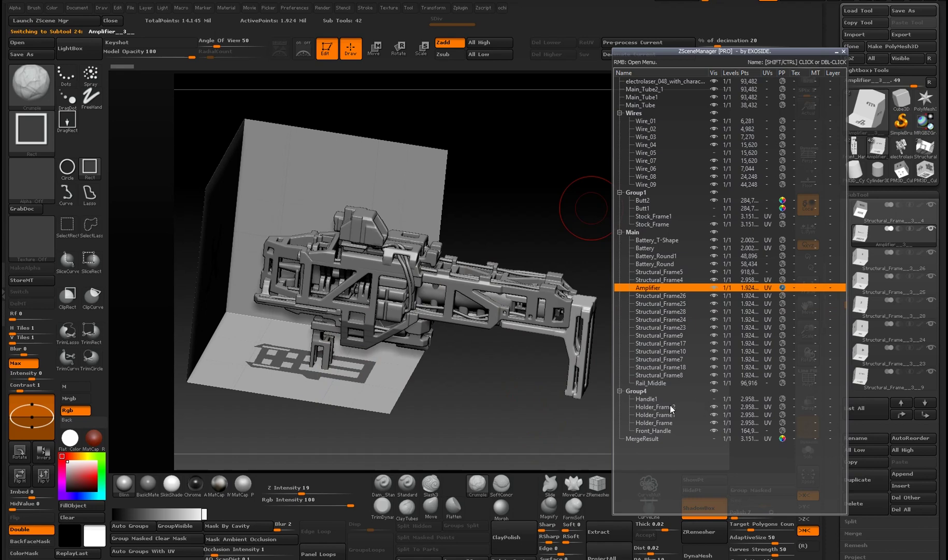
Step: Activate Handle1 and Front_Handle in Group4 and view the front grip up close
{"action": "left_click", "coordinate": [650, 399]}
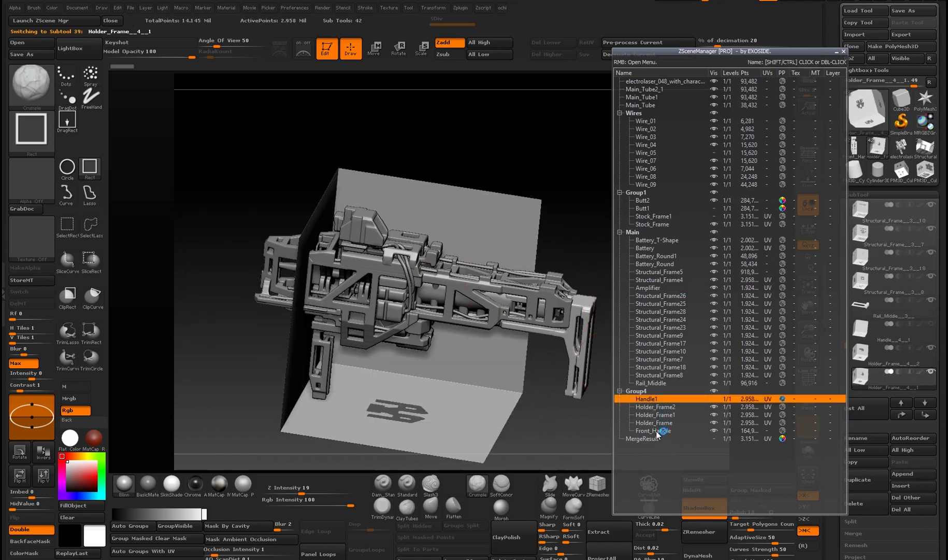
{"action": "left_click", "coordinate": [655, 432]}
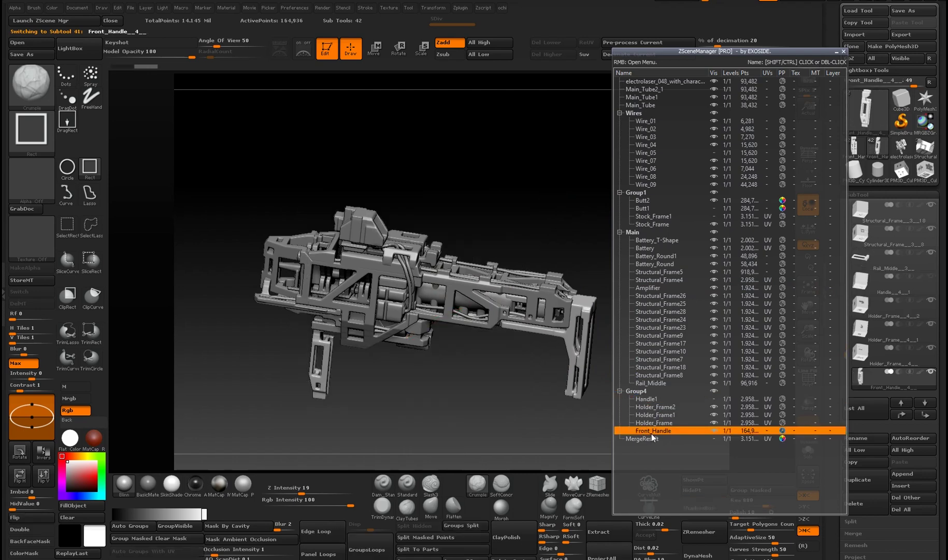
{"action": "mouse_move", "coordinate": [426, 383]}
{"action": "left_mouse_down"}
{"action": "mouse_move", "coordinate": [444, 364]}
{"action": "mouse_move", "coordinate": [439, 397]}
{"action": "left_mouse_up"}
{"action": "left_click_drag", "start_coordinate": [440, 396], "coordinate": [497, 353], "text": "alt"}
{"action": "right_click_drag", "start_coordinate": [443, 277], "coordinate": [392, 226], "text": "ctrl"}
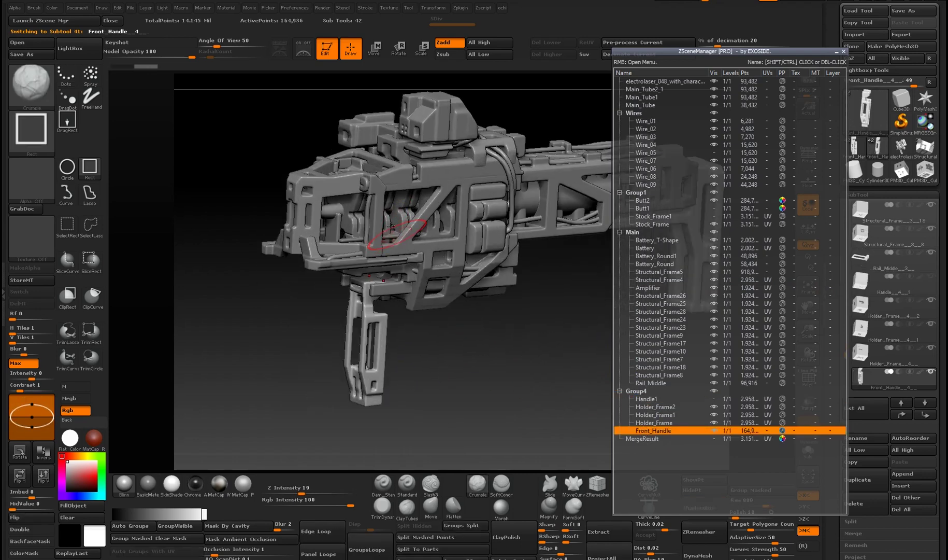
Step: Pick further parts on the gun's body from several angles, ending with Battery_Round1
{"action": "left_click", "coordinate": [403, 224], "text": "alt"}
{"action": "right_click_drag", "start_coordinate": [554, 348], "coordinate": [374, 297]}
{"action": "left_click", "coordinate": [379, 281], "text": "alt"}
{"action": "left_click", "coordinate": [373, 298], "text": "alt"}
{"action": "right_click_drag", "start_coordinate": [492, 389], "coordinate": [472, 362]}
{"action": "right_click_drag", "start_coordinate": [551, 311], "coordinate": [491, 341]}
{"action": "left_click", "coordinate": [496, 356], "text": "alt"}
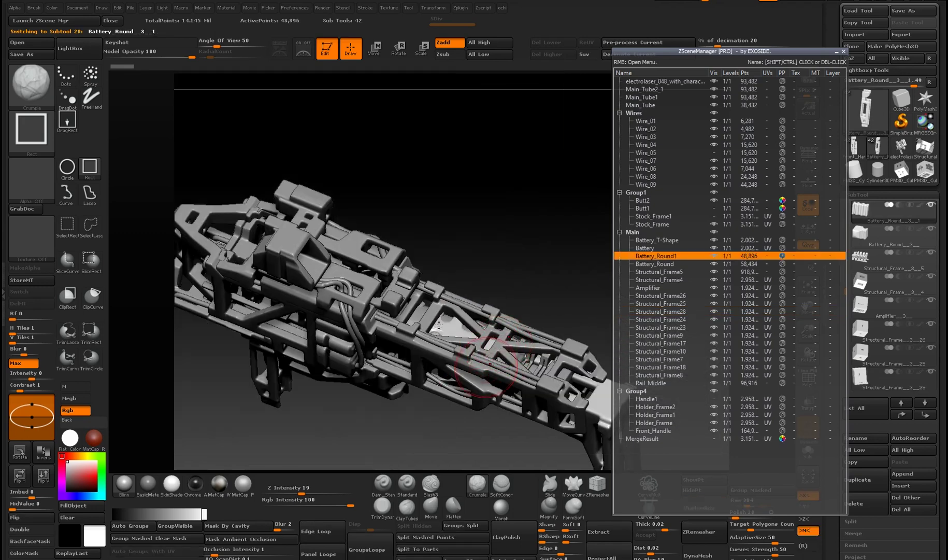
Step: Make Stock_Frame the active subtool and bring its whole set of mask planes into view
{"action": "left_click", "coordinate": [350, 259], "text": "alt"}
{"action": "right_click_drag", "start_coordinate": [417, 266], "coordinate": [570, 236], "text": "alt"}
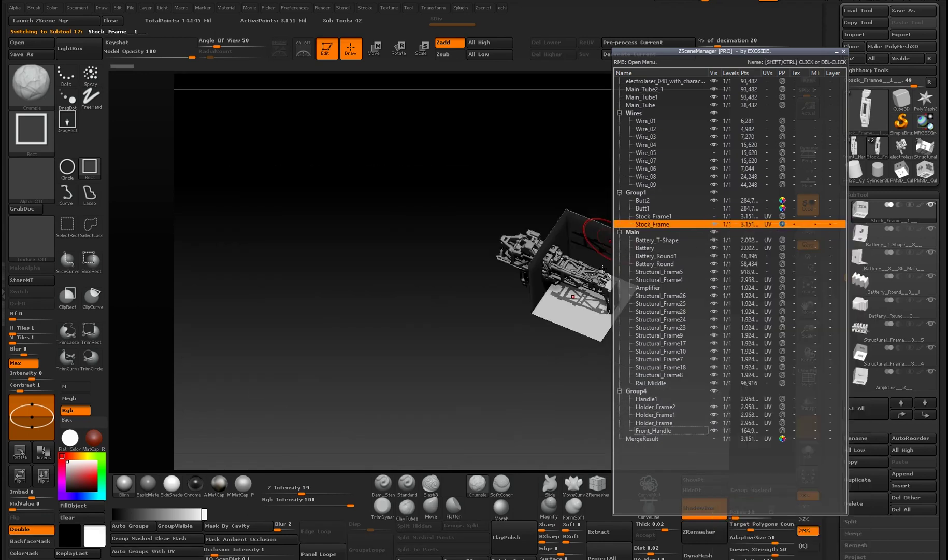
{"action": "right_click_drag", "start_coordinate": [508, 383], "coordinate": [374, 371], "text": "alt"}
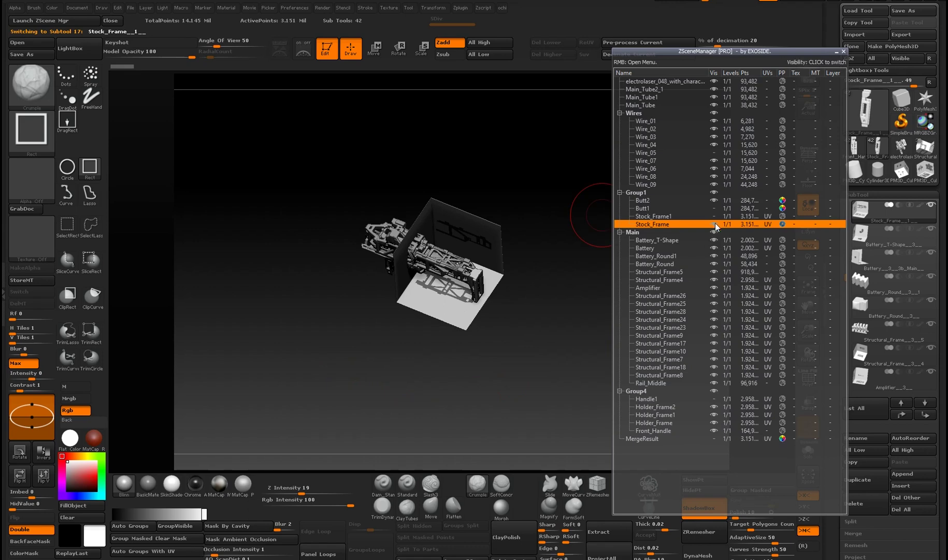
{"action": "left_click", "coordinate": [714, 224]}
{"action": "right_click", "coordinate": [670, 242]}
{"action": "left_click", "coordinate": [509, 316]}
{"action": "right_click", "coordinate": [663, 217]}
{"action": "left_click", "coordinate": [479, 285]}
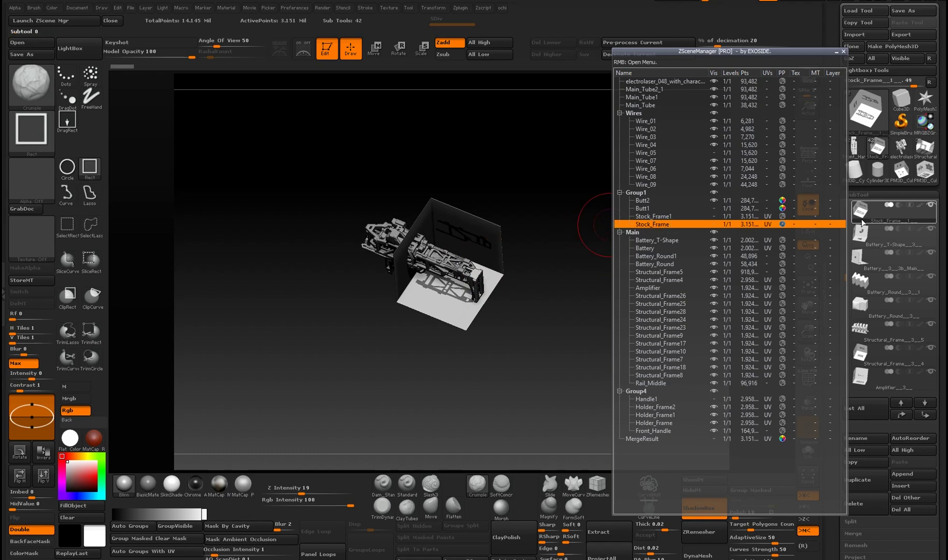
Step: Isolate Stock_Frame by hiding all other subtools, and view its shape together with its masks
{"action": "left_click", "coordinate": [879, 241]}
{"action": "left_click", "coordinate": [933, 205]}
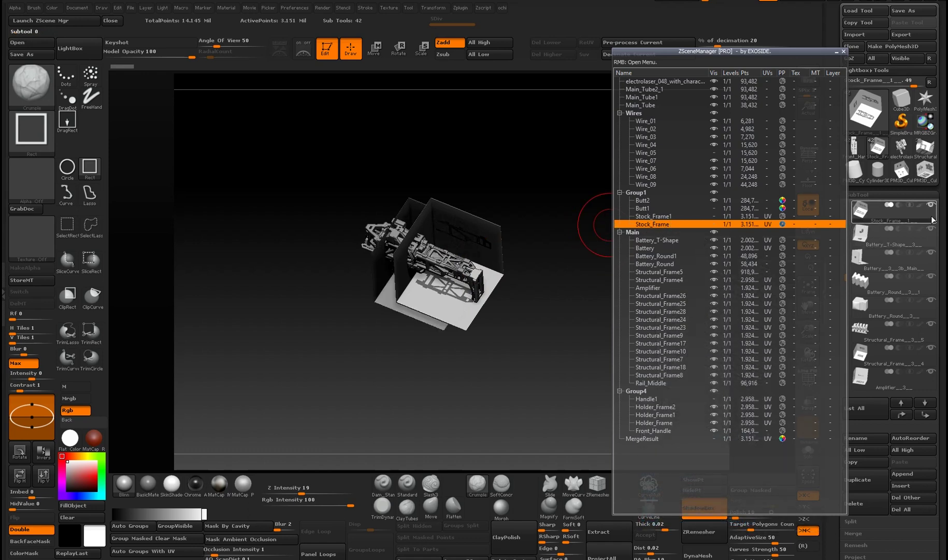
{"action": "left_click", "coordinate": [933, 205]}
{"action": "left_click_drag", "start_coordinate": [556, 300], "coordinate": [498, 306]}
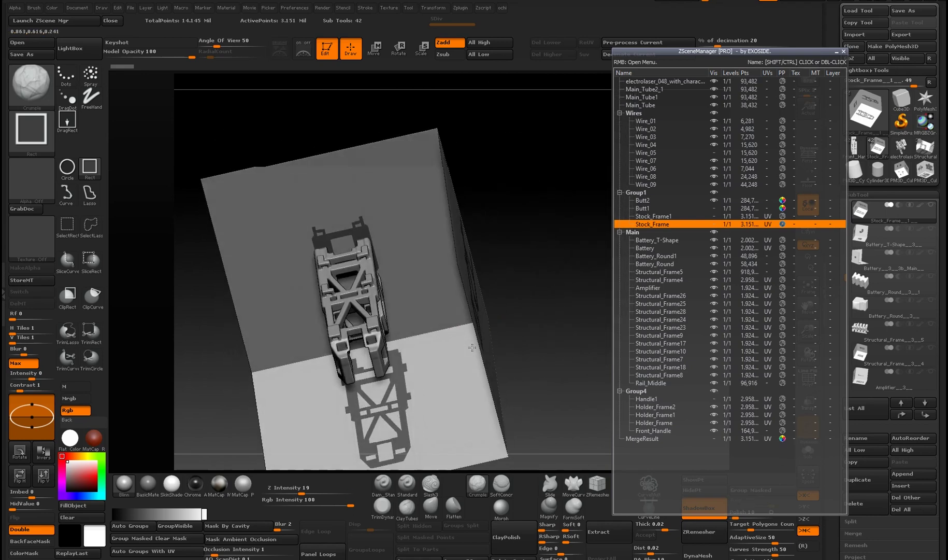
Step: Switch the active tool to the Structural_Frame model, face its side plane and move the ZSceneManager window clear of it
{"action": "left_click_drag", "start_coordinate": [766, 53], "coordinate": [664, 44]}
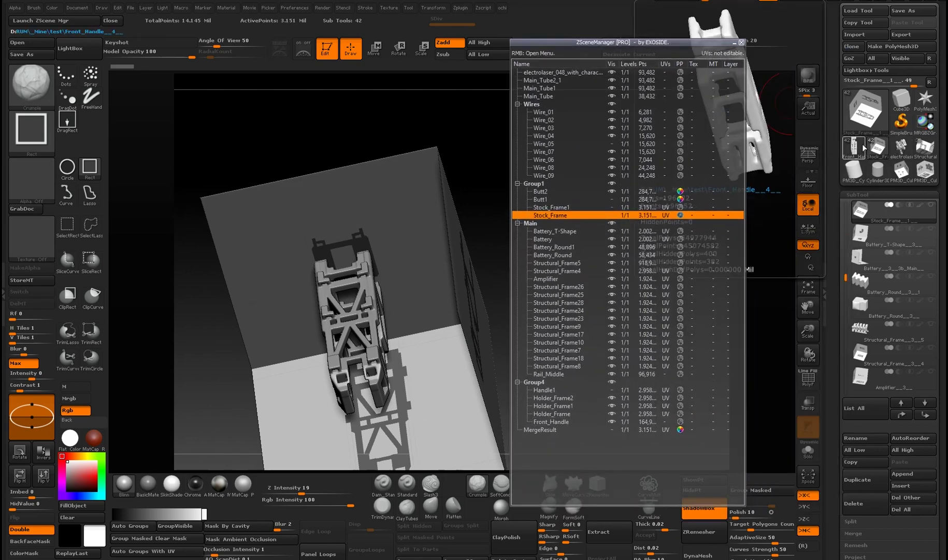
{"action": "mouse_move", "coordinate": [881, 148]}
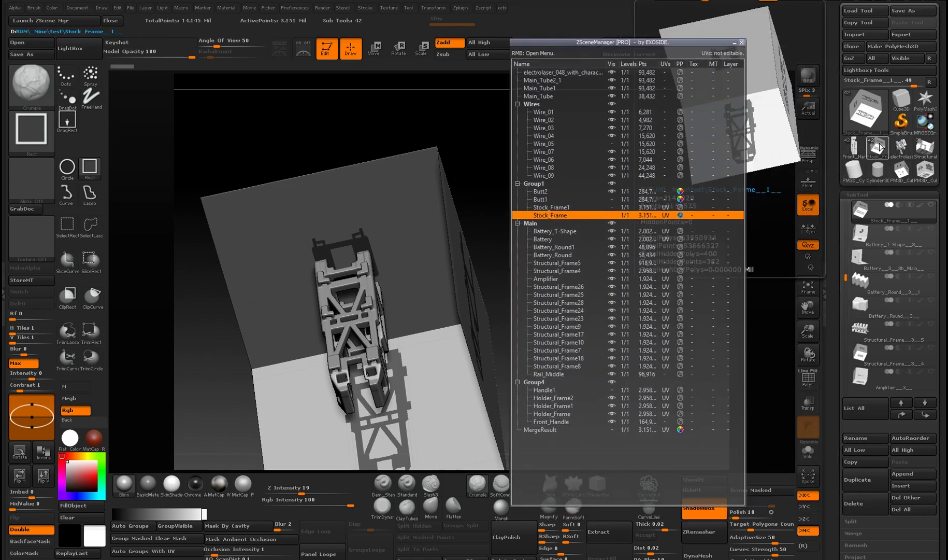
{"action": "left_click", "coordinate": [925, 149]}
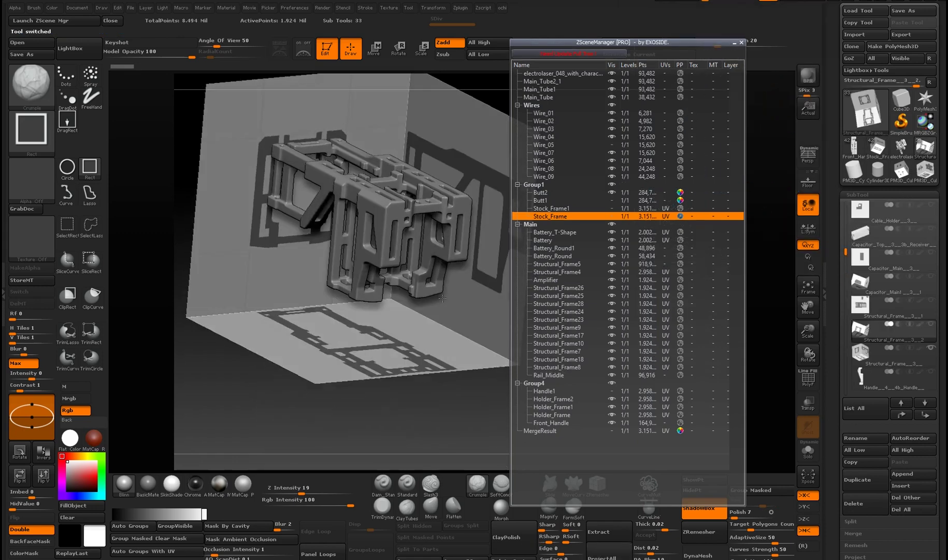
{"action": "mouse_move", "coordinate": [425, 318]}
{"action": "right_mouse_down", "text": "alt"}
{"action": "mouse_move", "coordinate": [415, 338]}
{"action": "mouse_move", "coordinate": [416, 322]}
{"action": "right_mouse_up", "text": "alt"}
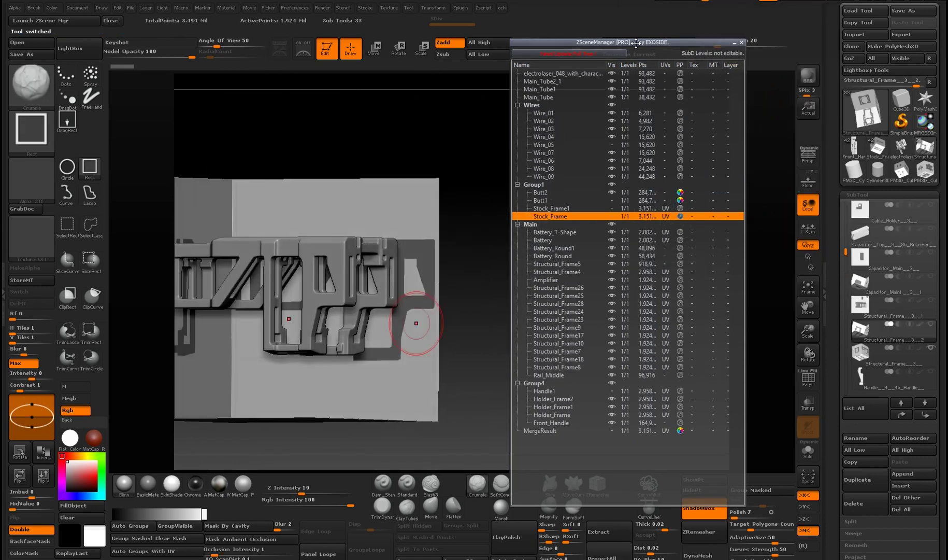
{"action": "left_click_drag", "start_coordinate": [636, 42], "coordinate": [755, 39]}
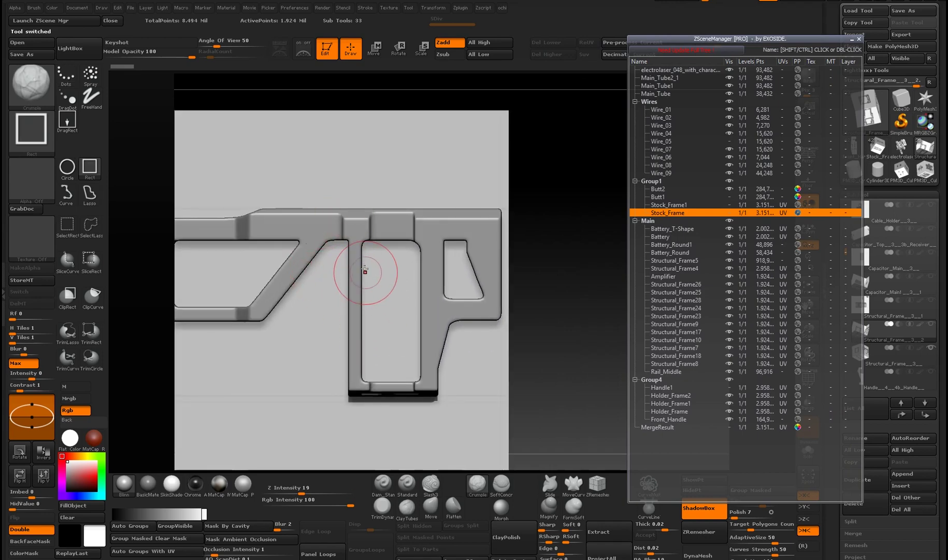
Step: Mask two horizontal crossbars across the lower grip opening of the frame on the side plane
{"action": "key", "text": "ctrl"}
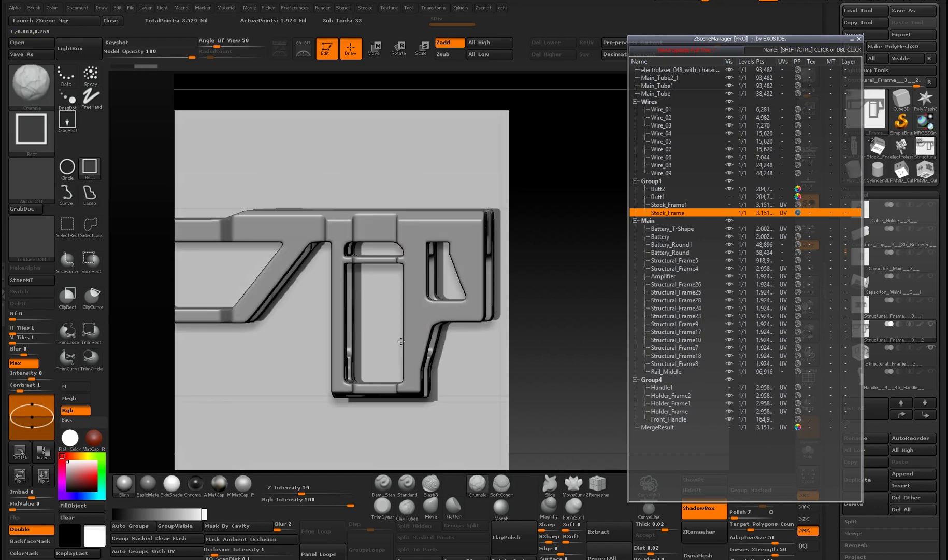
{"action": "mouse_move", "coordinate": [382, 369]}
{"action": "right_mouse_down"}
{"action": "mouse_move", "coordinate": [298, 380]}
{"action": "mouse_move", "coordinate": [346, 394]}
{"action": "mouse_move", "coordinate": [299, 319]}
{"action": "mouse_move", "coordinate": [349, 189]}
{"action": "right_mouse_up"}
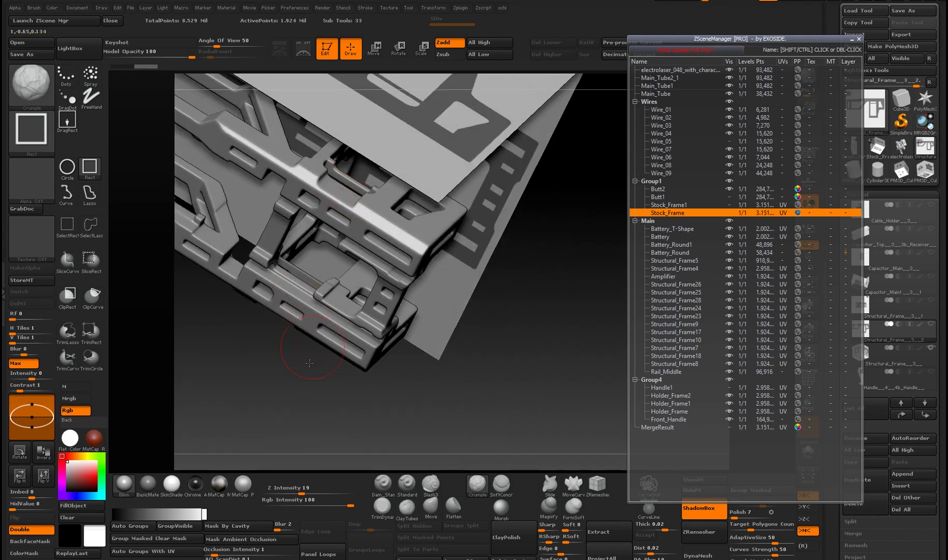
{"action": "mouse_move", "coordinate": [309, 362]}
{"action": "right_mouse_down"}
{"action": "mouse_move", "coordinate": [337, 329]}
{"action": "mouse_move", "coordinate": [361, 199]}
{"action": "right_mouse_up"}
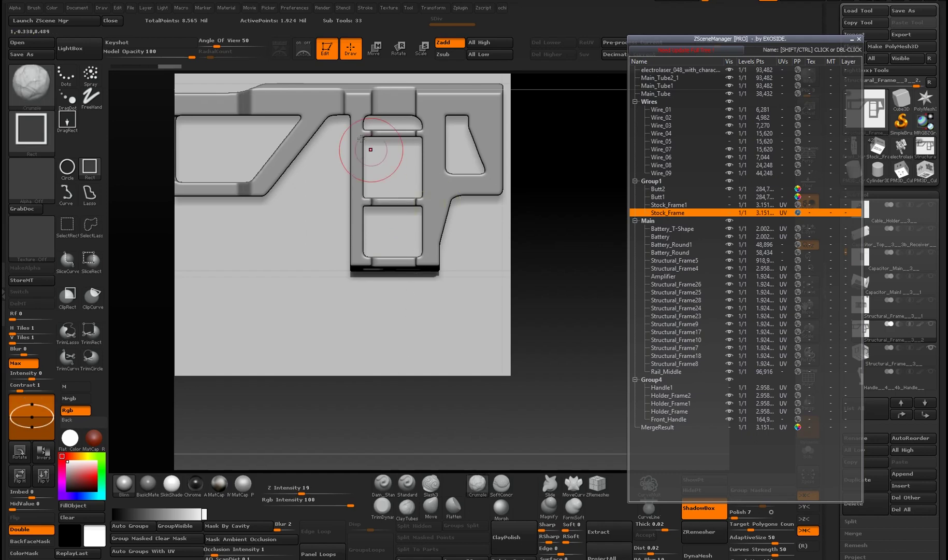
Step: Mask two crossing diagonal braces with a square hub between the new crossbars on the side plane
{"action": "mouse_move", "coordinate": [423, 309]}
{"action": "right_mouse_down", "text": "ctrl"}
{"action": "mouse_move", "coordinate": [400, 324]}
{"action": "mouse_move", "coordinate": [386, 280]}
{"action": "mouse_move", "coordinate": [416, 249]}
{"action": "mouse_move", "coordinate": [436, 246]}
{"action": "mouse_move", "coordinate": [397, 270]}
{"action": "mouse_move", "coordinate": [395, 243]}
{"action": "mouse_move", "coordinate": [416, 235]}
{"action": "mouse_move", "coordinate": [388, 331]}
{"action": "mouse_move", "coordinate": [391, 311]}
{"action": "mouse_move", "coordinate": [356, 294]}
{"action": "mouse_move", "coordinate": [354, 280]}
{"action": "right_mouse_up", "text": "ctrl"}
{"action": "key", "text": "ctrl"}
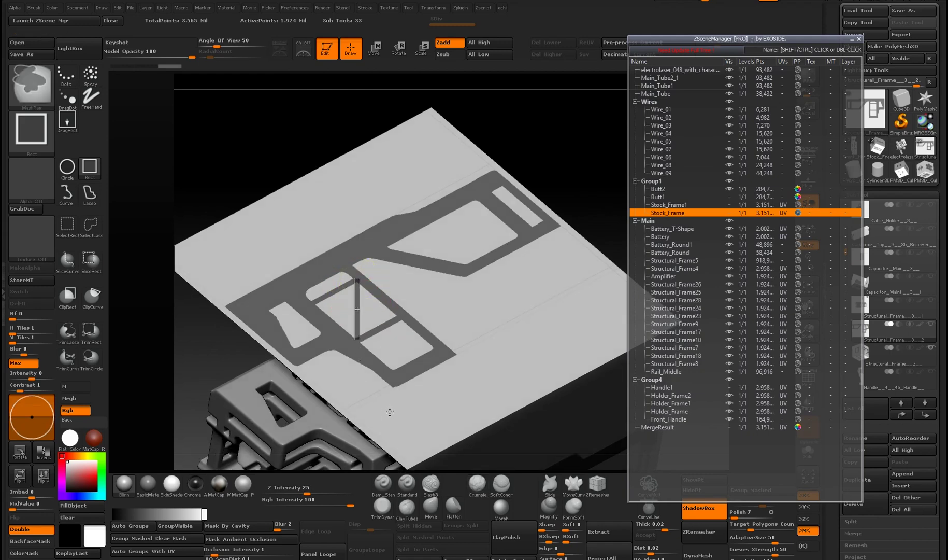
{"action": "mouse_move", "coordinate": [419, 300]}
{"action": "right_mouse_down"}
{"action": "mouse_move", "coordinate": [406, 348]}
{"action": "mouse_move", "coordinate": [393, 356]}
{"action": "mouse_move", "coordinate": [345, 324]}
{"action": "mouse_move", "coordinate": [324, 294]}
{"action": "right_mouse_up"}
{"action": "key", "text": "ctrl"}
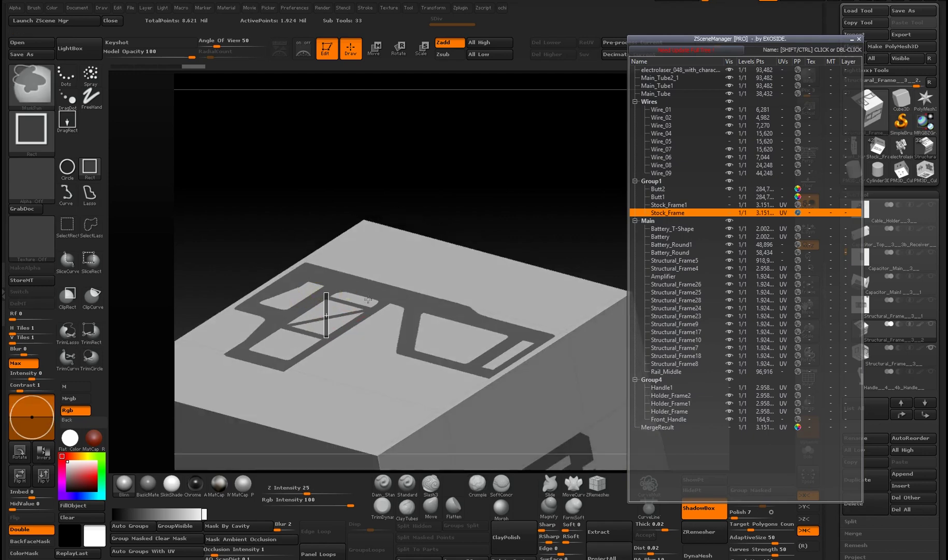
{"action": "right_click_drag", "start_coordinate": [364, 314], "coordinate": [340, 408]}
{"action": "mouse_move", "coordinate": [356, 344]}
{"action": "right_mouse_down", "text": "alt"}
{"action": "mouse_move", "coordinate": [391, 265]}
{"action": "mouse_move", "coordinate": [380, 277]}
{"action": "mouse_move", "coordinate": [400, 321]}
{"action": "mouse_move", "coordinate": [374, 144]}
{"action": "mouse_move", "coordinate": [379, 323]}
{"action": "mouse_move", "coordinate": [316, 276]}
{"action": "mouse_move", "coordinate": [362, 294]}
{"action": "right_mouse_up", "text": "alt"}
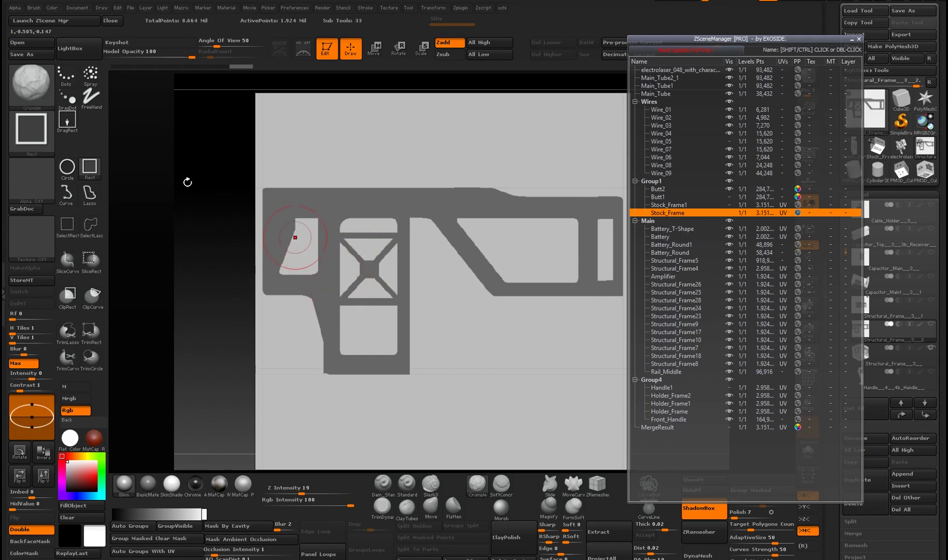
{"action": "key", "text": "ctrl"}
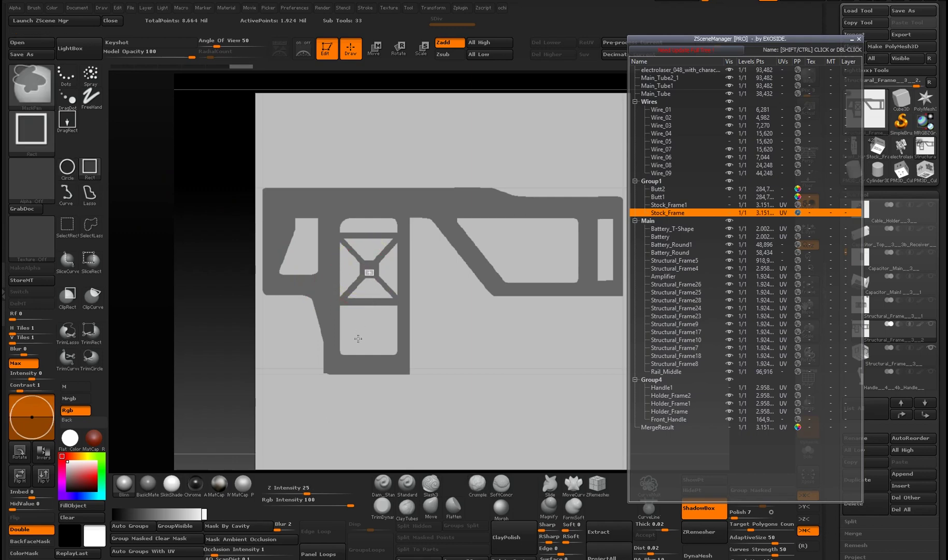
{"action": "key", "text": "ctrl"}
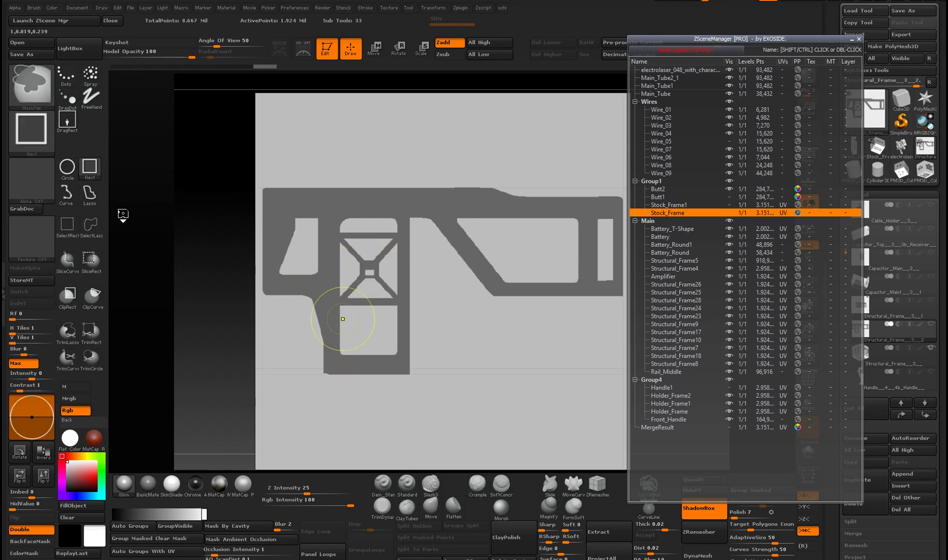
{"action": "key", "text": "ctrl+z"}
Step: Unmask a small round hole in the centre of the X brace's hub using the Circle stroke
{"action": "key", "text": "ctrl"}
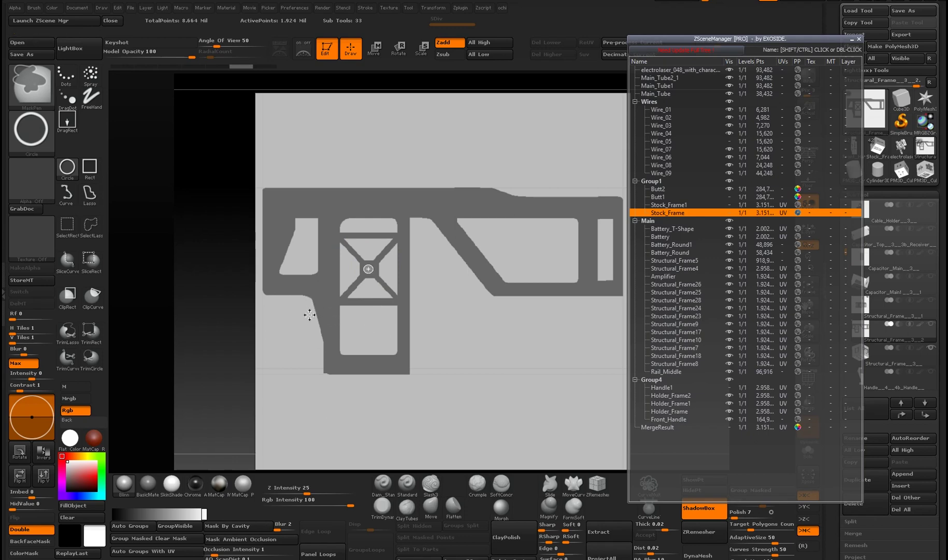
{"action": "right_click_drag", "start_coordinate": [333, 328], "coordinate": [332, 280], "text": "ctrl"}
{"action": "right_click_drag", "start_coordinate": [375, 351], "coordinate": [372, 328]}
{"action": "right_click_drag", "start_coordinate": [321, 286], "coordinate": [355, 276], "text": "alt"}
Step: Mask a vertical bar across the long opening at the frame's narrow end using the Rect stroke
{"action": "key", "text": "ctrl"}
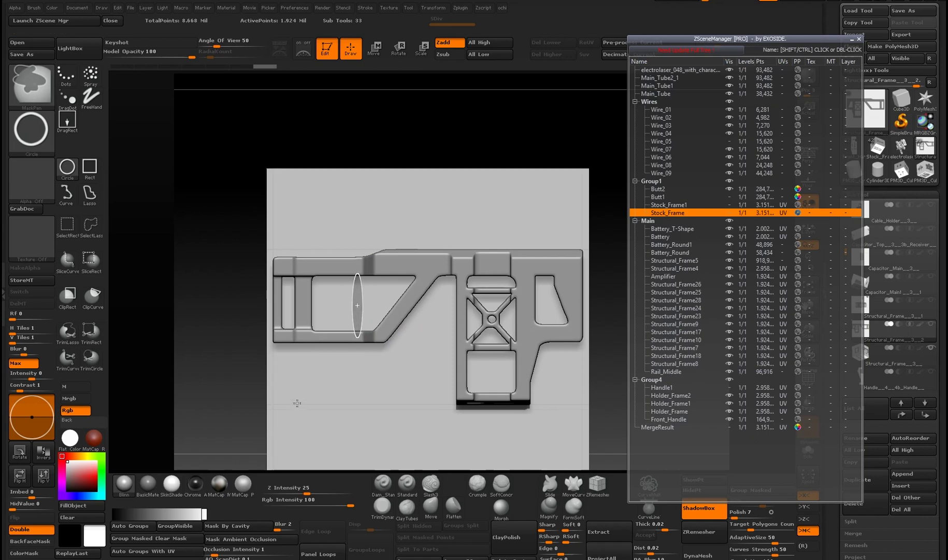
{"action": "left_click", "coordinate": [89, 166]}
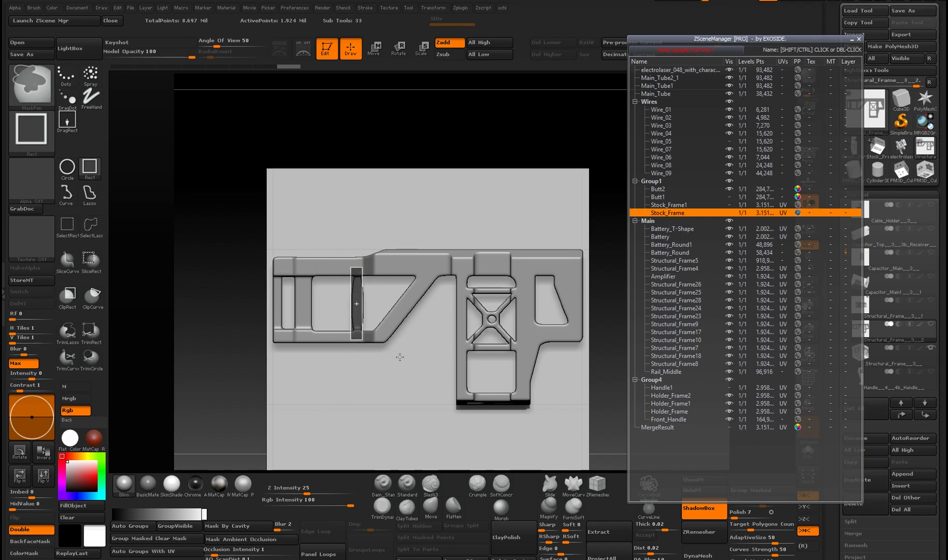
{"action": "right_click_drag", "start_coordinate": [368, 308], "coordinate": [412, 275]}
Step: Trim the top corners of the front-plane mask diagonally and check the resulting frame shape
{"action": "mouse_move", "coordinate": [303, 324]}
{"action": "right_mouse_down"}
{"action": "mouse_move", "coordinate": [271, 277]}
{"action": "mouse_move", "coordinate": [242, 262]}
{"action": "mouse_move", "coordinate": [228, 272]}
{"action": "mouse_move", "coordinate": [249, 242]}
{"action": "right_mouse_up"}
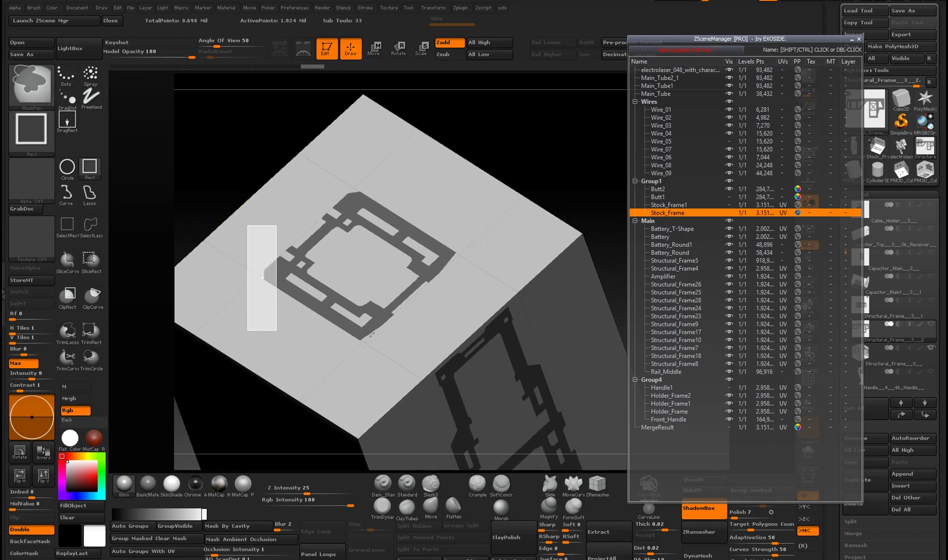
{"action": "right_click_drag", "start_coordinate": [358, 276], "coordinate": [359, 334]}
{"action": "left_click_drag", "start_coordinate": [358, 343], "coordinate": [323, 259], "text": "ctrl"}
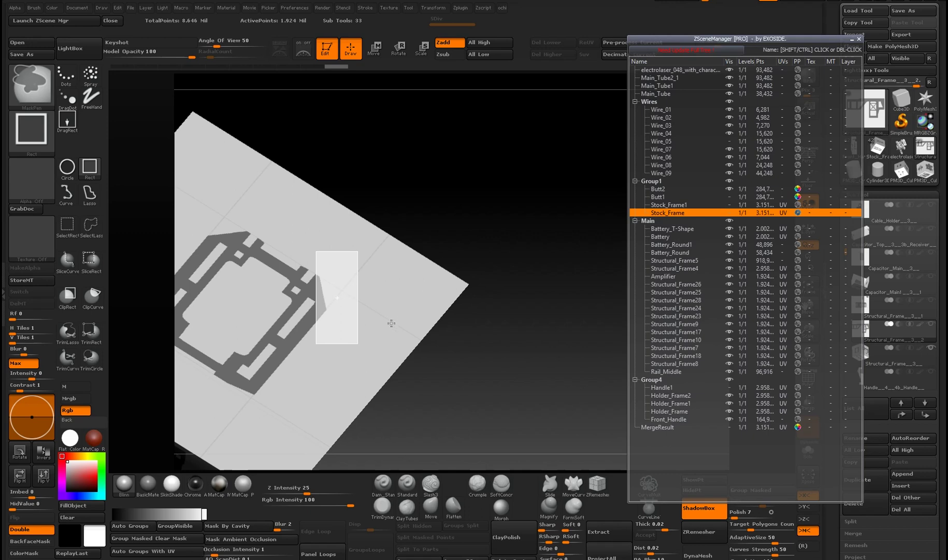
{"action": "left_click_drag", "start_coordinate": [323, 259], "coordinate": [316, 252], "text": "ctrl"}
{"action": "right_click_drag", "start_coordinate": [345, 328], "coordinate": [421, 260]}
{"action": "mouse_move", "coordinate": [344, 278]}
{"action": "right_mouse_down"}
{"action": "mouse_move", "coordinate": [349, 318]}
{"action": "mouse_move", "coordinate": [361, 312]}
{"action": "mouse_move", "coordinate": [361, 287]}
{"action": "right_mouse_up"}
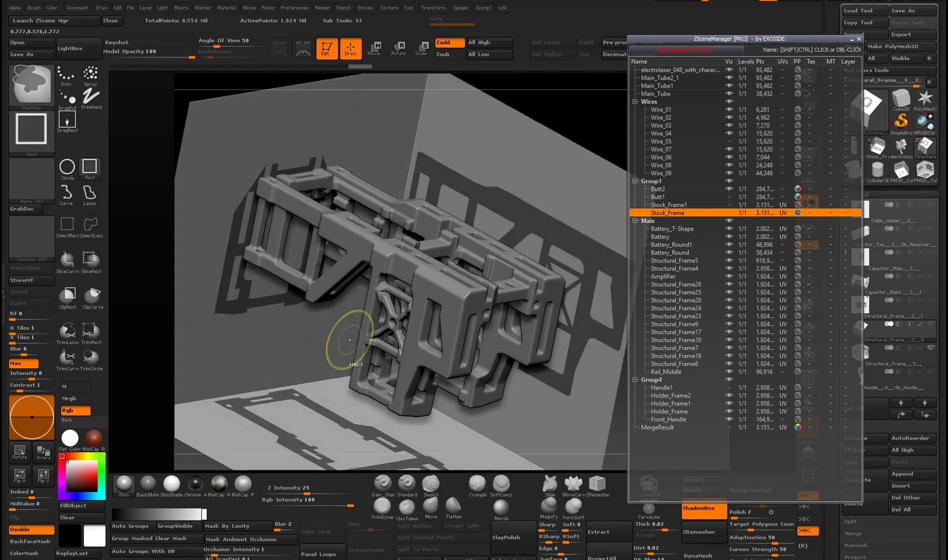
Step: Unmask a rectangular strip along the upper rail of the frame's narrow end on the side plane to notch it
{"action": "mouse_move", "coordinate": [368, 372]}
{"action": "right_mouse_down"}
{"action": "mouse_move", "coordinate": [331, 292]}
{"action": "mouse_move", "coordinate": [363, 104]}
{"action": "mouse_move", "coordinate": [347, 228]}
{"action": "right_mouse_up"}
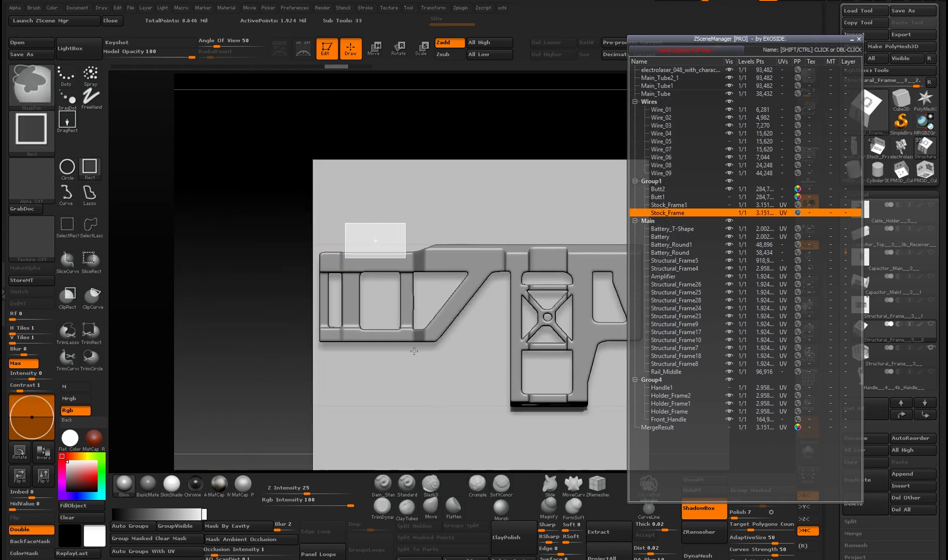
{"action": "right_click_drag", "start_coordinate": [407, 289], "coordinate": [434, 303]}
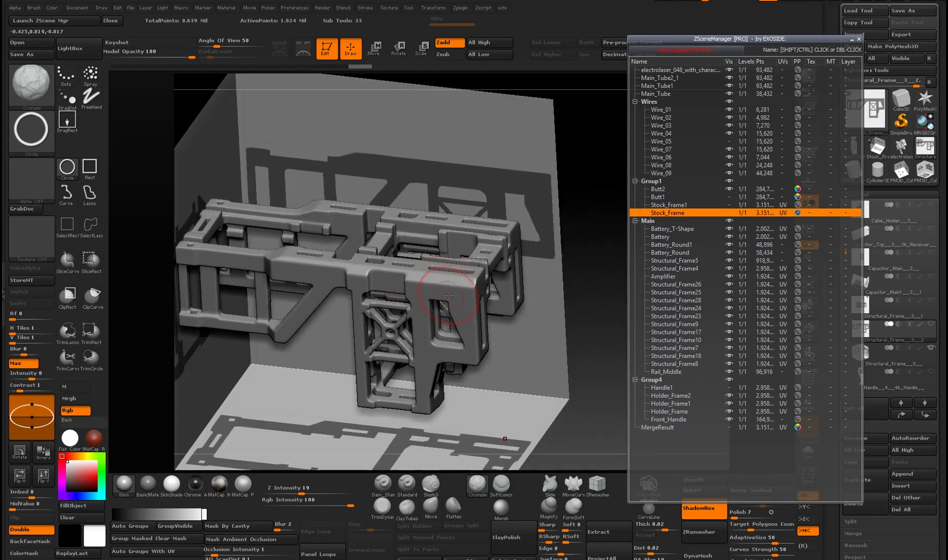
Step: Show the neighbouring Structural_Frame subtool and compare it with the edited frame from several angles
{"action": "left_click", "coordinate": [930, 350]}
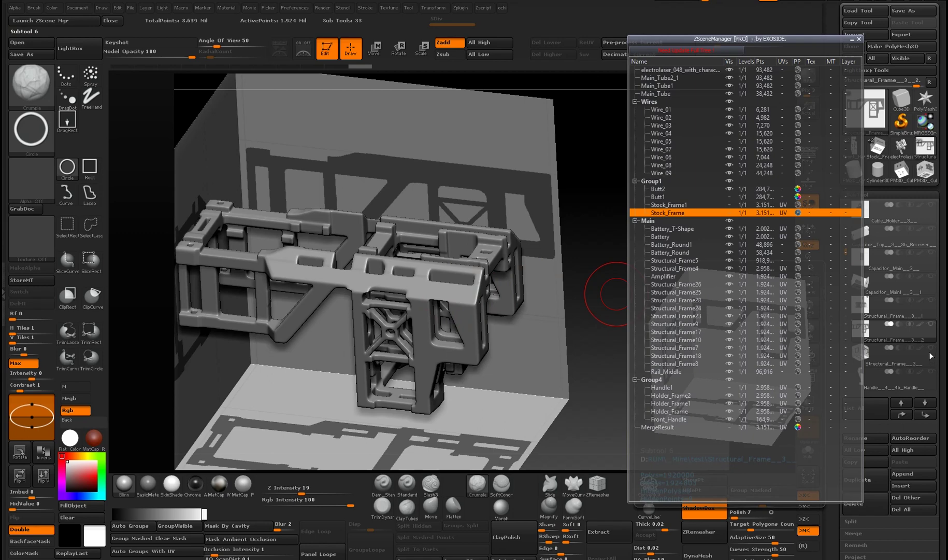
{"action": "right_click_drag", "start_coordinate": [407, 278], "coordinate": [440, 321]}
{"action": "right_click_drag", "start_coordinate": [429, 313], "coordinate": [476, 302], "text": "alt"}
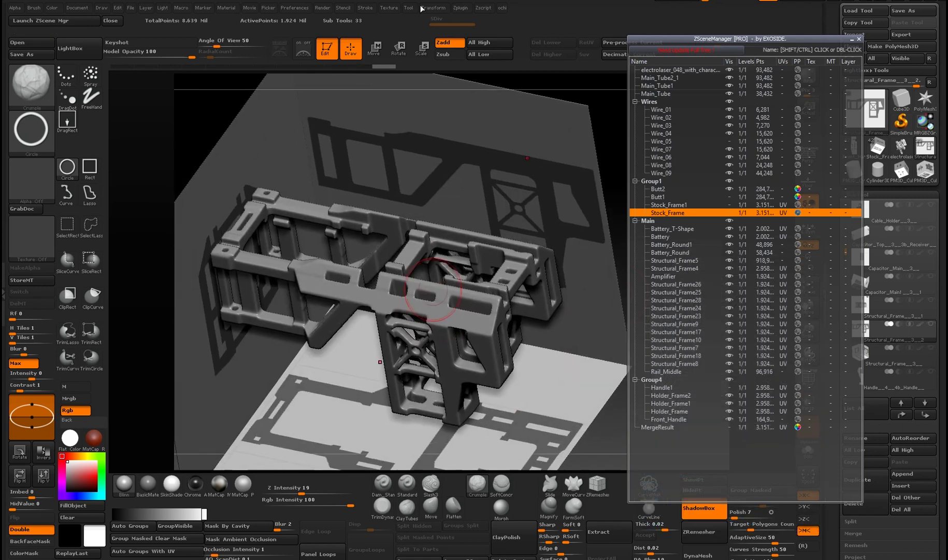
{"action": "right_click_drag", "start_coordinate": [413, 324], "coordinate": [333, 316]}
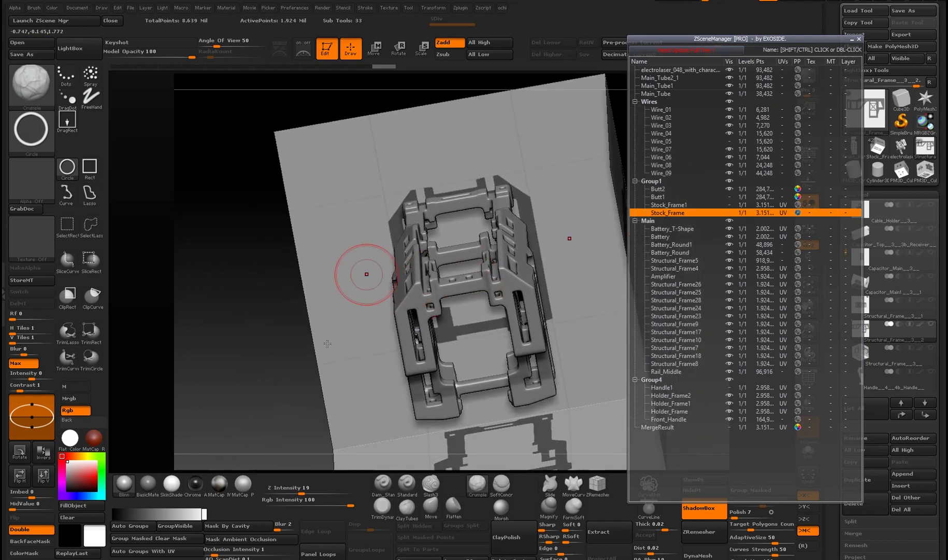
Step: Mask the front-plane outline's top corners square and trim them diagonally with smaller chamfers
{"action": "mouse_move", "coordinate": [446, 292]}
{"action": "right_mouse_down"}
{"action": "mouse_move", "coordinate": [394, 320]}
{"action": "mouse_move", "coordinate": [372, 243]}
{"action": "mouse_move", "coordinate": [480, 310]}
{"action": "right_mouse_up"}
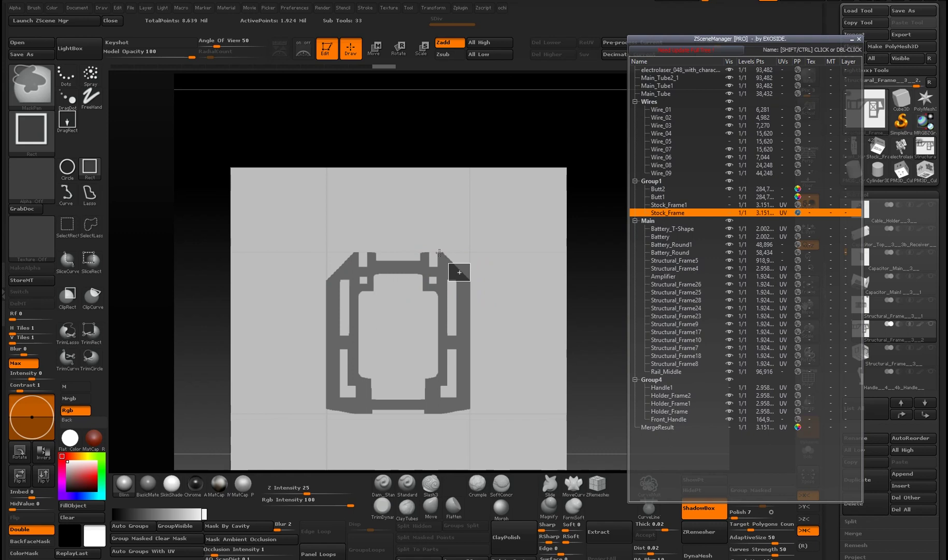
{"action": "left_click_drag", "start_coordinate": [447, 265], "coordinate": [448, 263], "text": "ctrl"}
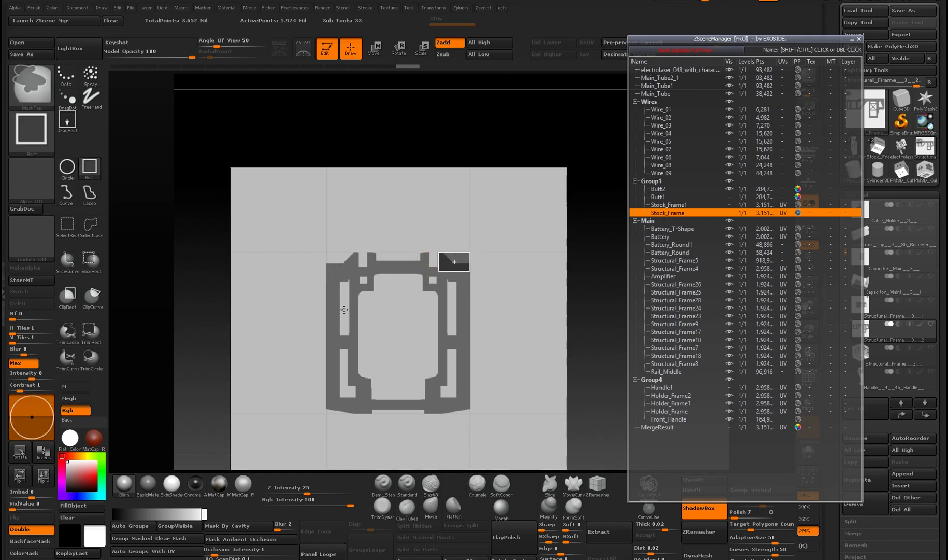
{"action": "mouse_move", "coordinate": [351, 304]}
{"action": "right_mouse_down"}
{"action": "mouse_move", "coordinate": [456, 334]}
{"action": "mouse_move", "coordinate": [515, 326]}
{"action": "right_mouse_up"}
{"action": "left_click_drag", "start_coordinate": [525, 350], "coordinate": [500, 291], "text": "ctrl"}
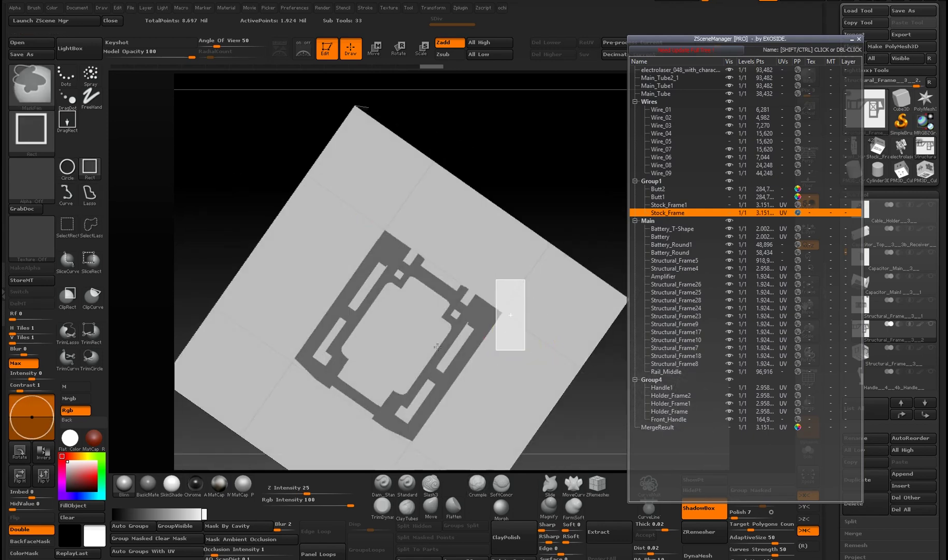
Step: Cut small rectangular holes in the upper corners of the front-plane mask and mask over their upper ends
{"action": "right_click_drag", "start_coordinate": [416, 338], "coordinate": [414, 316]}
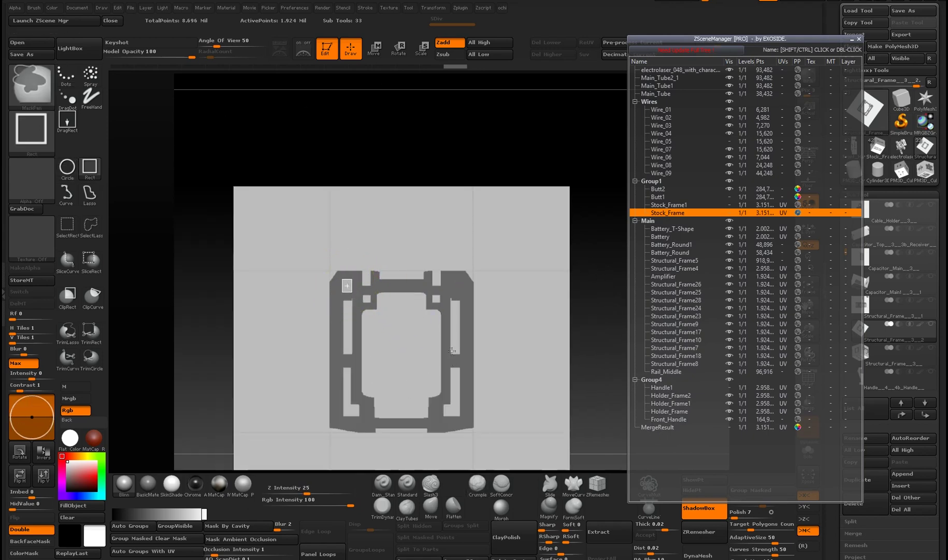
{"action": "right_click_drag", "start_coordinate": [449, 344], "coordinate": [459, 398], "text": "ctrl"}
{"action": "right_click_drag", "start_coordinate": [428, 156], "coordinate": [363, 338], "text": "alt"}
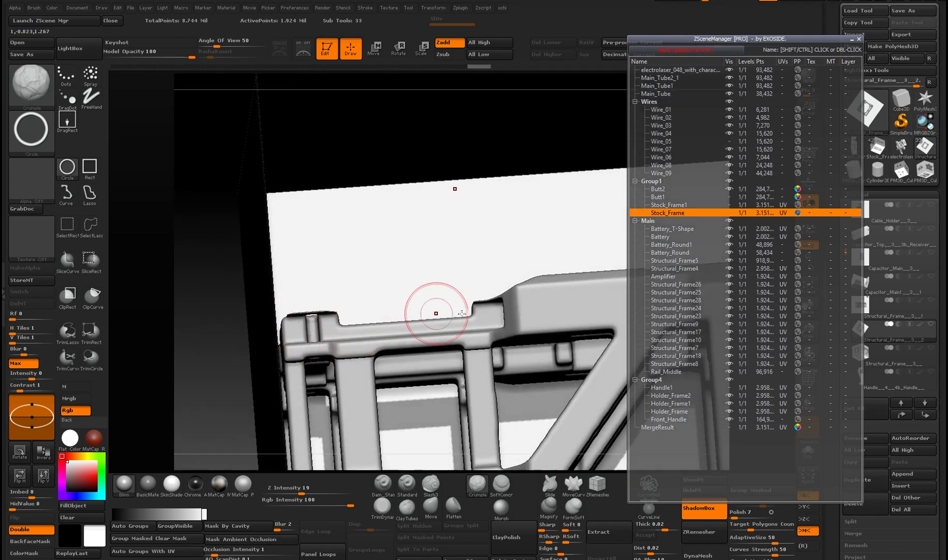
{"action": "mouse_move", "coordinate": [452, 328]}
{"action": "right_mouse_down"}
{"action": "mouse_move", "coordinate": [415, 285]}
{"action": "mouse_move", "coordinate": [423, 245]}
{"action": "mouse_move", "coordinate": [397, 307]}
{"action": "mouse_move", "coordinate": [398, 320]}
{"action": "mouse_move", "coordinate": [430, 300]}
{"action": "mouse_move", "coordinate": [425, 316]}
{"action": "right_mouse_up"}
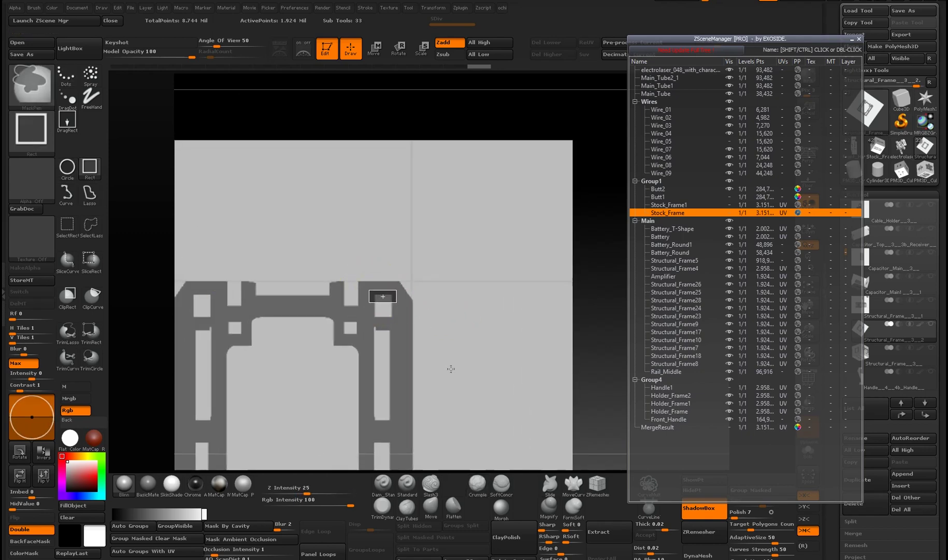
{"action": "mouse_move", "coordinate": [451, 356]}
{"action": "right_mouse_down", "text": "ctrl"}
{"action": "mouse_move", "coordinate": [436, 335]}
{"action": "mouse_move", "coordinate": [435, 295]}
{"action": "mouse_move", "coordinate": [478, 299]}
{"action": "mouse_move", "coordinate": [450, 322]}
{"action": "mouse_move", "coordinate": [444, 366]}
{"action": "mouse_move", "coordinate": [408, 220]}
{"action": "right_mouse_up", "text": "ctrl"}
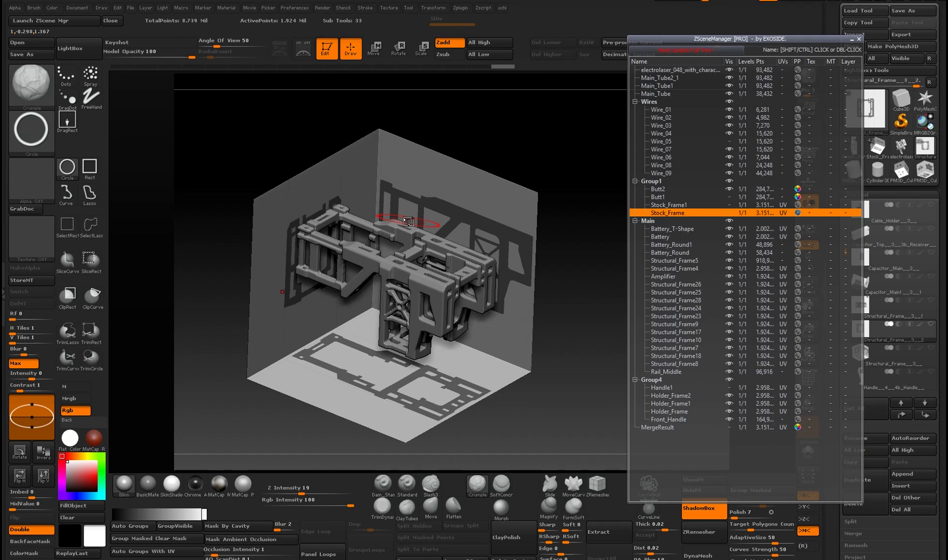
Step: Examine the edited frame together with its three masked planes from the side, from above and at an angle
{"action": "right_click_drag", "start_coordinate": [381, 310], "coordinate": [381, 210]}
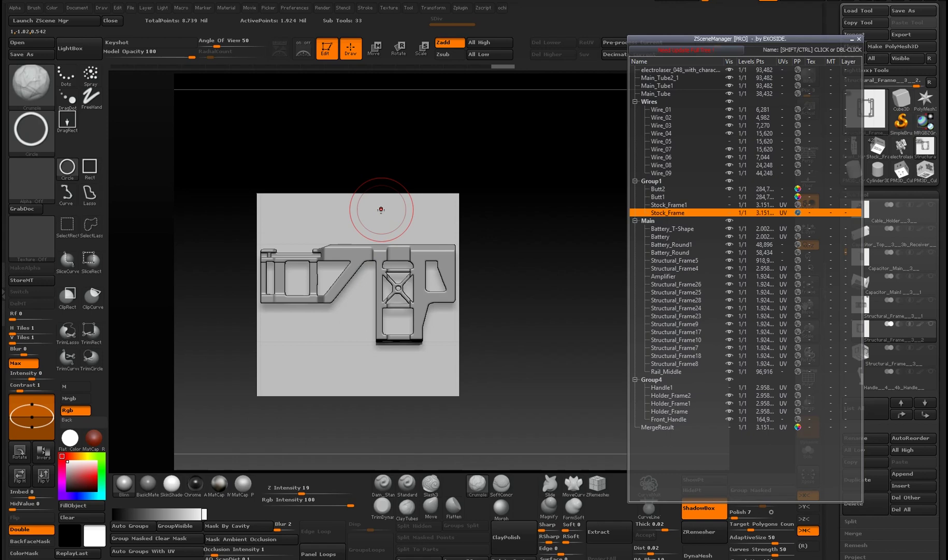
{"action": "right_click_drag", "start_coordinate": [387, 294], "coordinate": [401, 414], "text": "alt"}
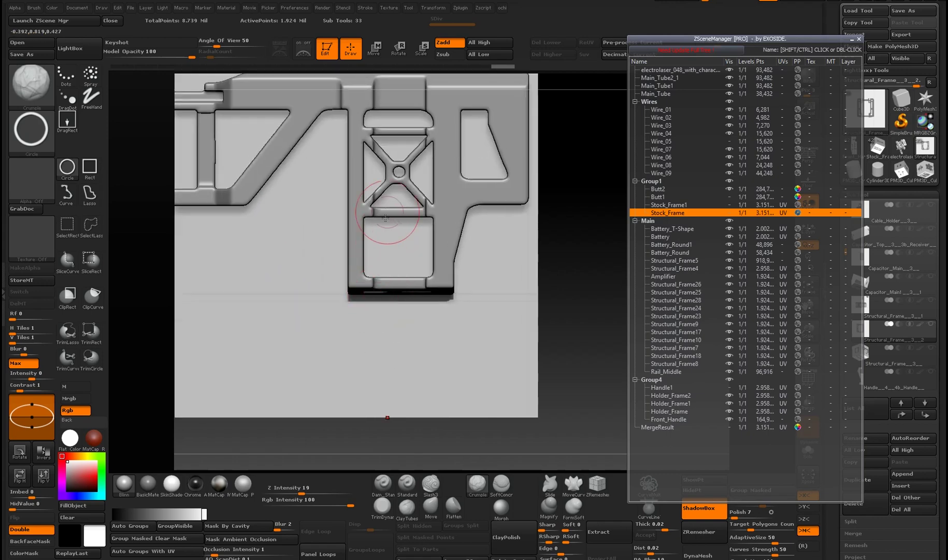
{"action": "right_click_drag", "start_coordinate": [386, 231], "coordinate": [378, 330], "text": "alt"}
{"action": "right_click_drag", "start_coordinate": [304, 287], "coordinate": [416, 368], "text": "alt"}
{"action": "right_click_drag", "start_coordinate": [416, 368], "coordinate": [409, 305], "text": "ctrl"}
{"action": "right_click_drag", "start_coordinate": [406, 365], "coordinate": [398, 285], "text": "alt"}
{"action": "right_click_drag", "start_coordinate": [482, 279], "coordinate": [407, 314]}
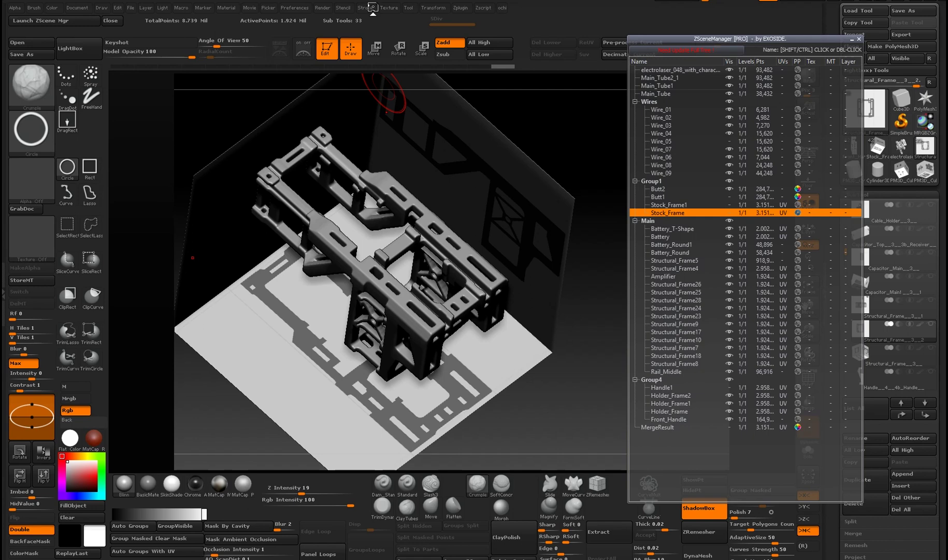
{"action": "mouse_move", "coordinate": [380, 294]}
{"action": "right_mouse_down"}
{"action": "mouse_move", "coordinate": [396, 307]}
{"action": "mouse_move", "coordinate": [390, 314]}
{"action": "mouse_move", "coordinate": [402, 299]}
{"action": "mouse_move", "coordinate": [518, 309]}
{"action": "mouse_move", "coordinate": [394, 342]}
{"action": "mouse_move", "coordinate": [416, 308]}
{"action": "mouse_move", "coordinate": [408, 290]}
{"action": "right_mouse_up"}
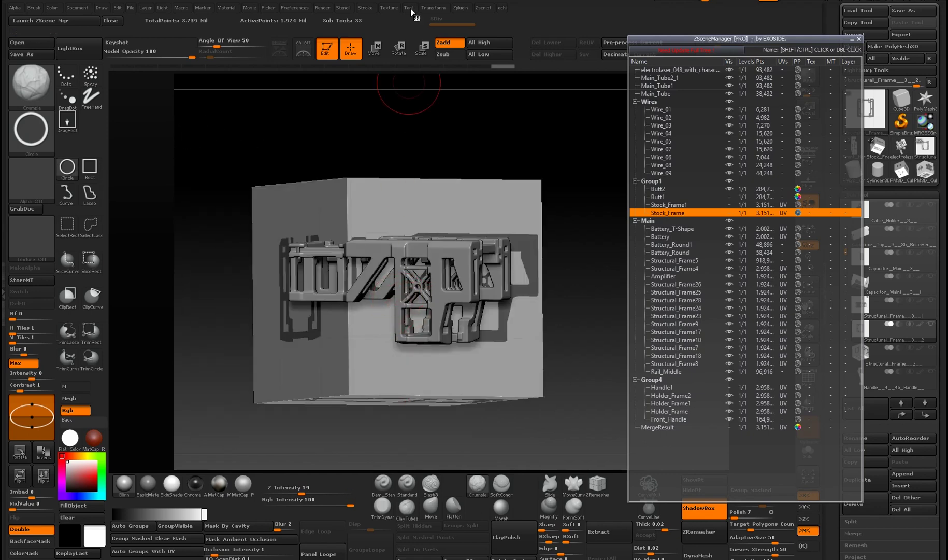
{"action": "right_click_drag", "start_coordinate": [510, 290], "coordinate": [492, 220]}
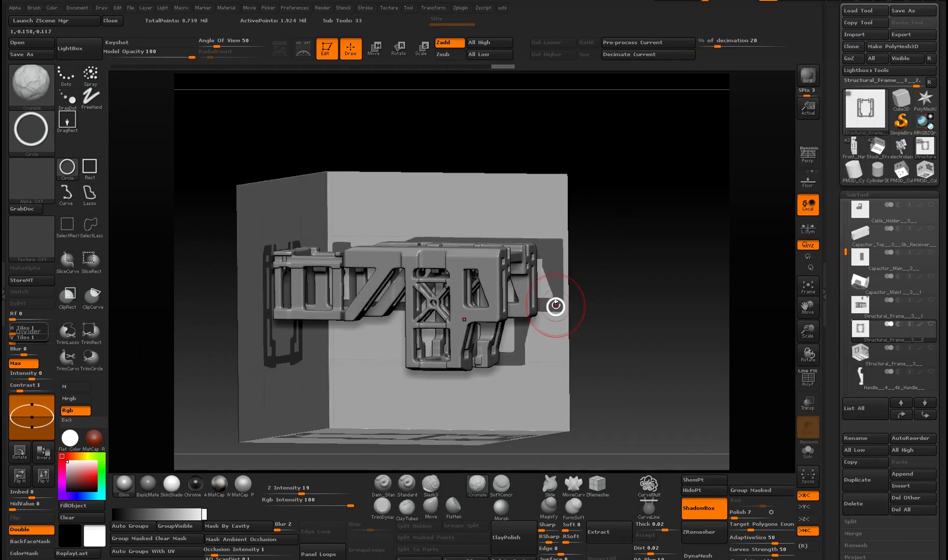
Step: Mask a large rectangle directly above the frame on the side plane and check its effect on the model from several angles
{"action": "mouse_move", "coordinate": [555, 306]}
{"action": "right_mouse_down"}
{"action": "mouse_move", "coordinate": [554, 318]}
{"action": "mouse_move", "coordinate": [451, 297]}
{"action": "mouse_move", "coordinate": [414, 258]}
{"action": "mouse_move", "coordinate": [409, 275]}
{"action": "right_mouse_up"}
{"action": "key", "text": "ctrl"}
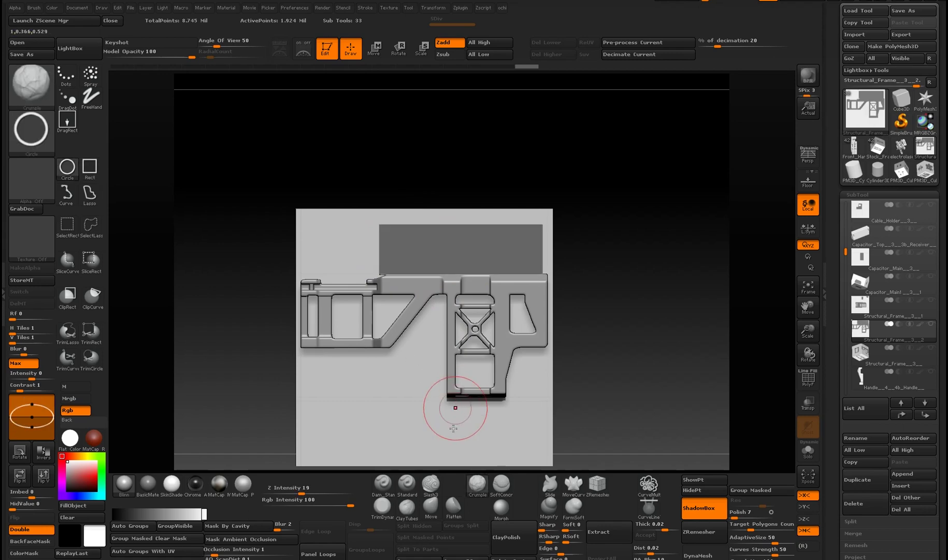
{"action": "mouse_move", "coordinate": [463, 397]}
{"action": "right_mouse_down"}
{"action": "mouse_move", "coordinate": [431, 347]}
{"action": "mouse_move", "coordinate": [667, 459]}
{"action": "right_mouse_up"}
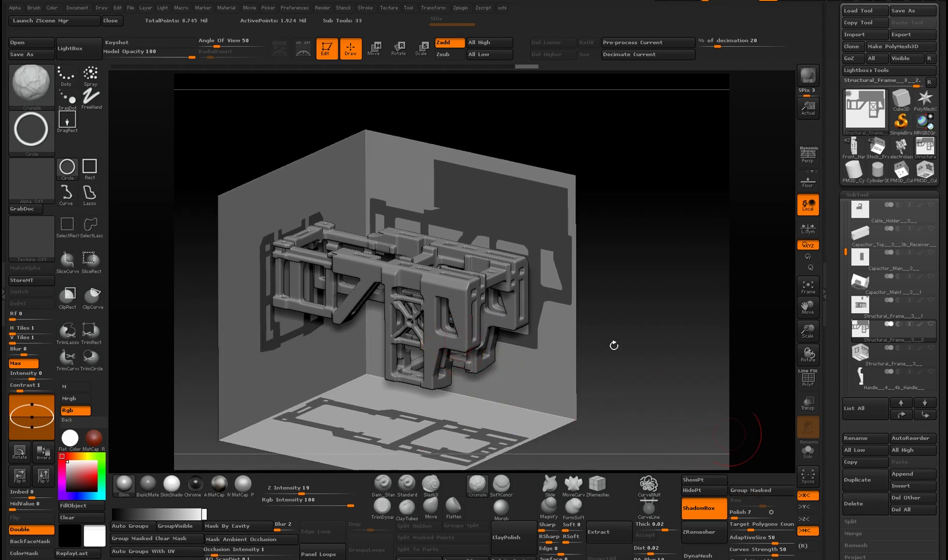
{"action": "right_click_drag", "start_coordinate": [498, 339], "coordinate": [455, 255]}
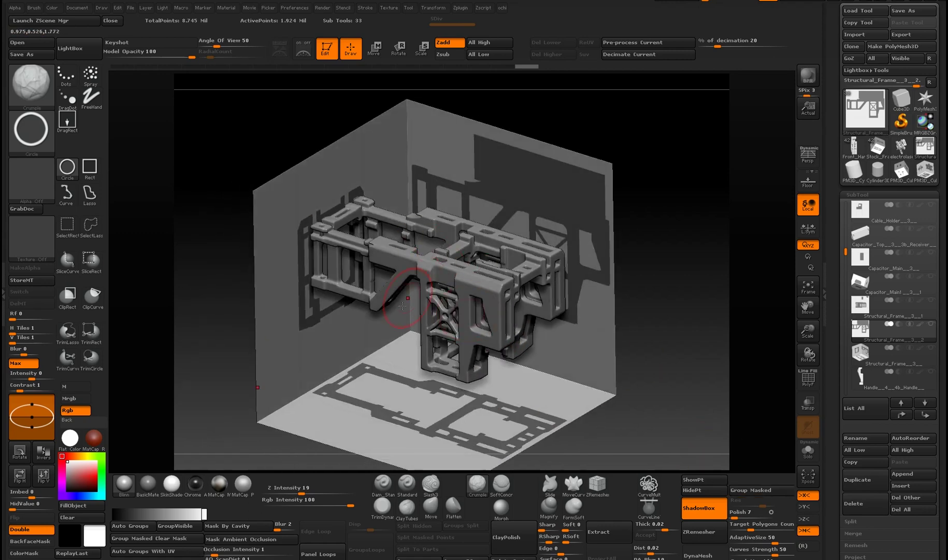
{"action": "right_click_drag", "start_coordinate": [419, 337], "coordinate": [456, 273]}
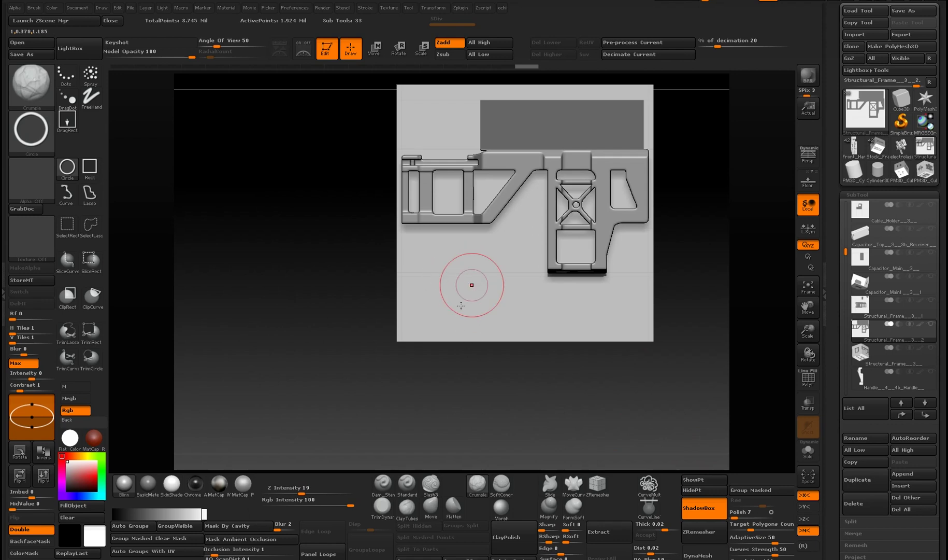
Step: Mask a narrow upright rectangle on the front plane directly above the frame's upper-left corner
{"action": "mouse_move", "coordinate": [462, 284]}
{"action": "right_mouse_down"}
{"action": "mouse_move", "coordinate": [436, 282]}
{"action": "mouse_move", "coordinate": [407, 353]}
{"action": "mouse_move", "coordinate": [444, 357]}
{"action": "right_mouse_up"}
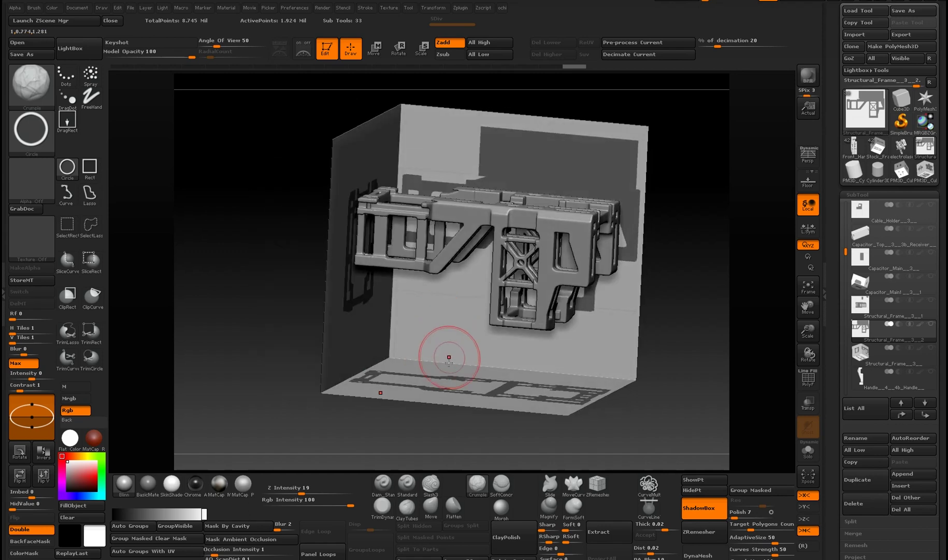
{"action": "right_click_drag", "start_coordinate": [484, 150], "coordinate": [596, 221]}
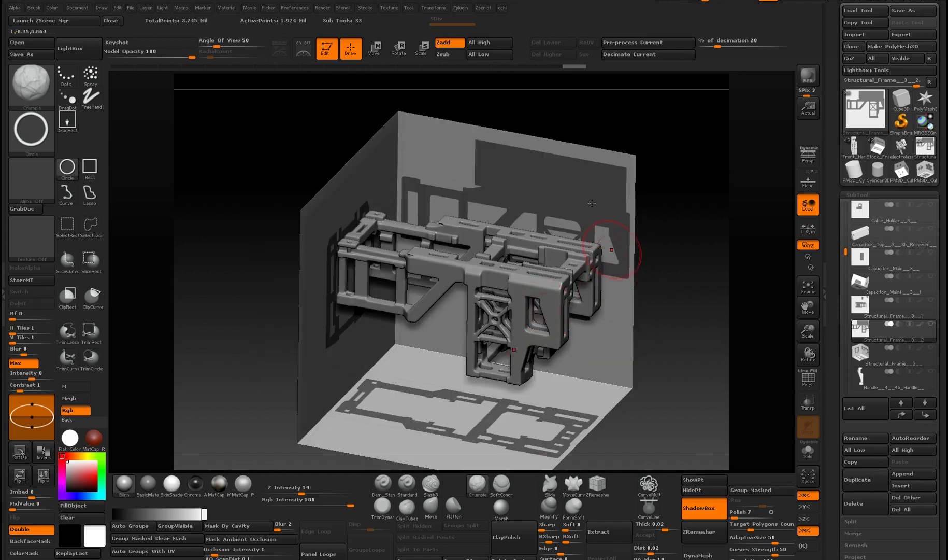
{"action": "mouse_move", "coordinate": [510, 302]}
{"action": "right_mouse_down", "text": "alt"}
{"action": "mouse_move", "coordinate": [475, 343]}
{"action": "mouse_move", "coordinate": [512, 313]}
{"action": "right_mouse_up", "text": "alt"}
{"action": "right_click_drag", "start_coordinate": [428, 382], "coordinate": [455, 333], "text": "alt"}
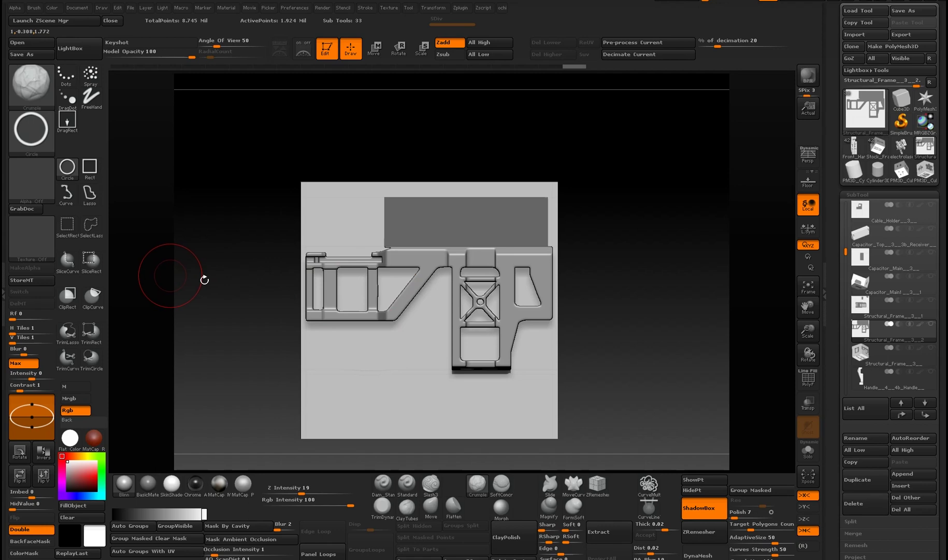
{"action": "right_click_drag", "start_coordinate": [409, 310], "coordinate": [432, 278], "text": "alt"}
{"action": "mouse_move", "coordinate": [364, 216]}
{"action": "right_mouse_down"}
{"action": "mouse_move", "coordinate": [449, 368]}
{"action": "mouse_move", "coordinate": [454, 312]}
{"action": "mouse_move", "coordinate": [468, 365]}
{"action": "mouse_move", "coordinate": [409, 339]}
{"action": "mouse_move", "coordinate": [391, 311]}
{"action": "right_mouse_up"}
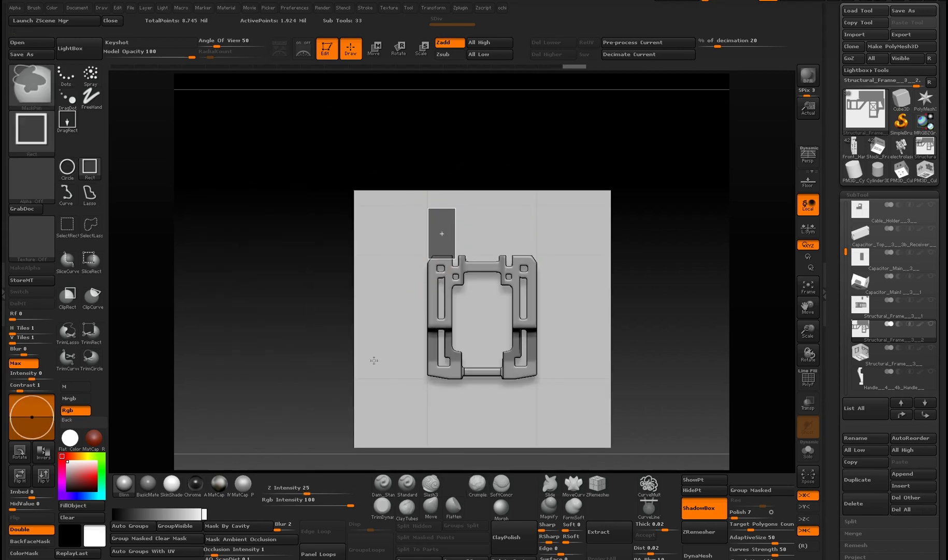
Step: Switch to the Handle__4__4b_Handle__ subtool and toggle ShadowBox for it
{"action": "left_click", "coordinate": [865, 383]}
{"action": "right_click_drag", "start_coordinate": [725, 333], "coordinate": [604, 428]}
{"action": "right_click_drag", "start_coordinate": [604, 428], "coordinate": [601, 294], "text": "alt"}
{"action": "left_click_drag", "start_coordinate": [595, 308], "coordinate": [677, 409]}
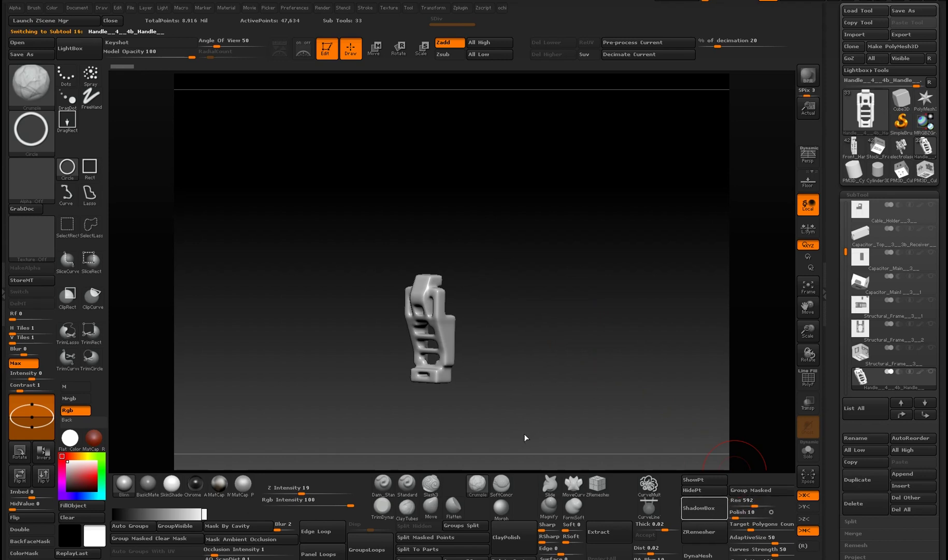
{"action": "left_click_drag", "start_coordinate": [542, 375], "coordinate": [582, 406]}
{"action": "left_click", "coordinate": [701, 508]}
Step: Scale the handle up with a Transpose line and enable ShadowBox for it
{"action": "key", "text": "w"}
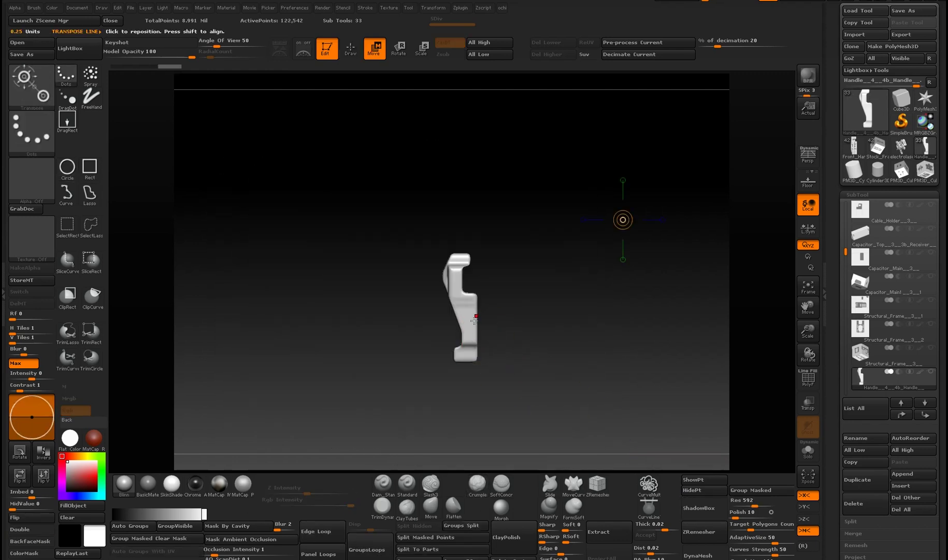
{"action": "mouse_move", "coordinate": [548, 199]}
{"action": "left_mouse_down"}
{"action": "mouse_move", "coordinate": [542, 212]}
{"action": "mouse_move", "coordinate": [550, 186]}
{"action": "left_mouse_up"}
{"action": "key", "text": "ctrl+z"}
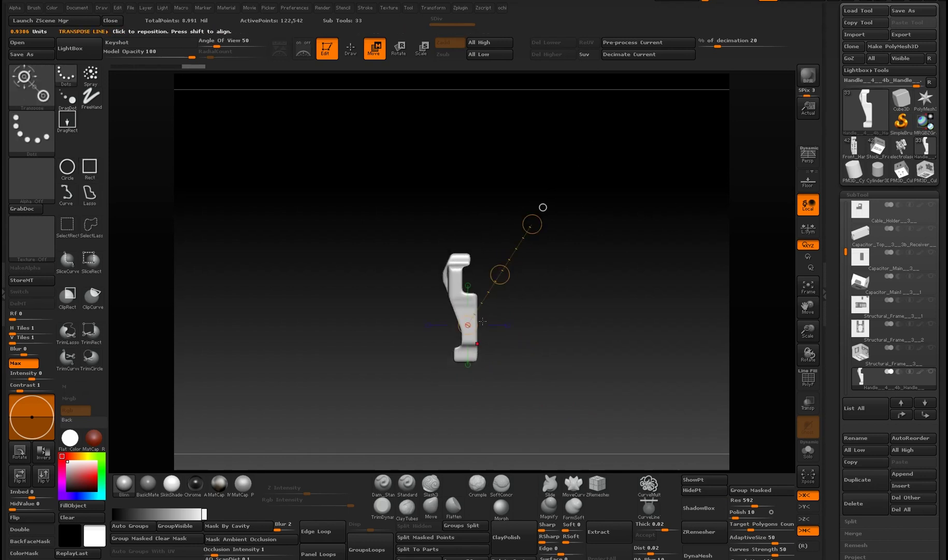
{"action": "left_click_drag", "start_coordinate": [510, 286], "coordinate": [487, 223], "text": "shift"}
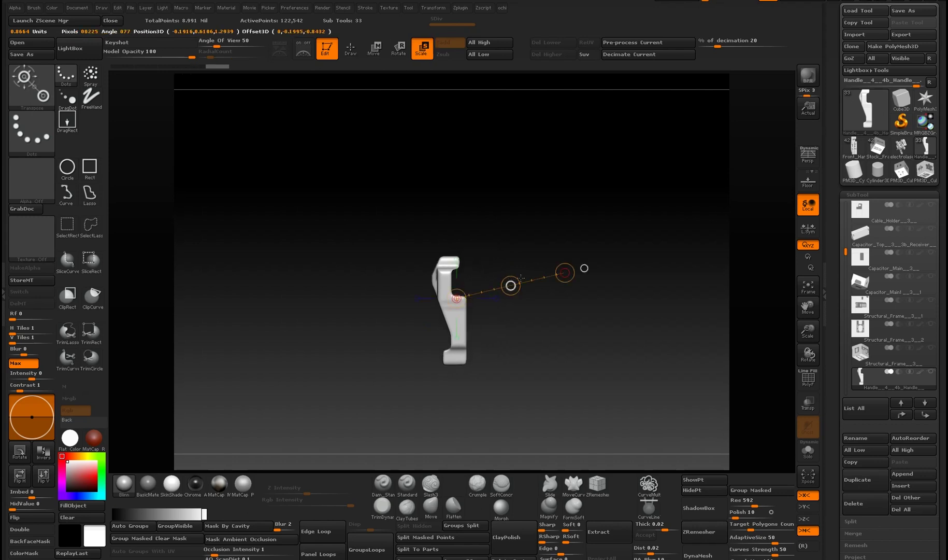
{"action": "left_click_drag", "start_coordinate": [556, 281], "coordinate": [716, 181]}
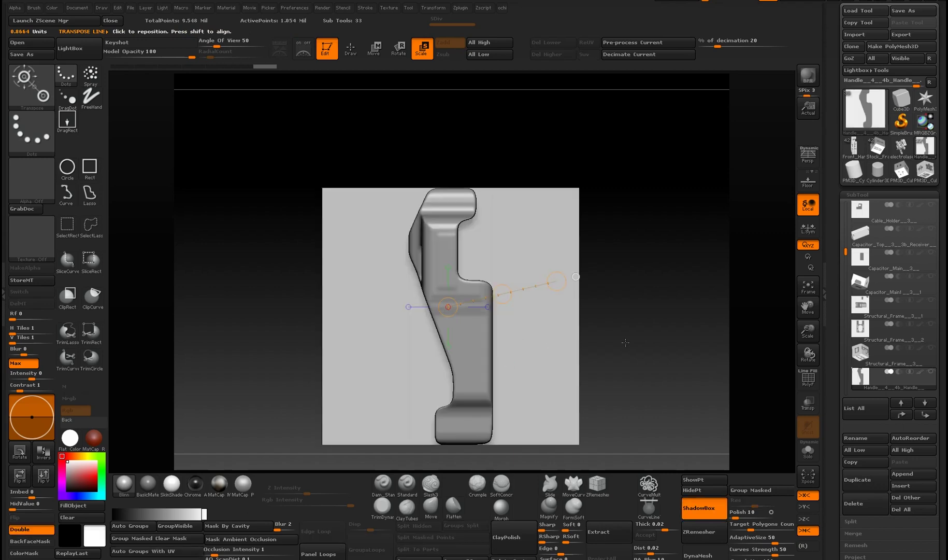
Step: Examine the handle inside its ShadowBox together with the masked planes from an angle
{"action": "left_click_drag", "start_coordinate": [510, 365], "coordinate": [602, 224]}
{"action": "right_click_drag", "start_coordinate": [540, 338], "coordinate": [536, 359]}
{"action": "left_click_drag", "start_coordinate": [536, 358], "coordinate": [561, 368]}
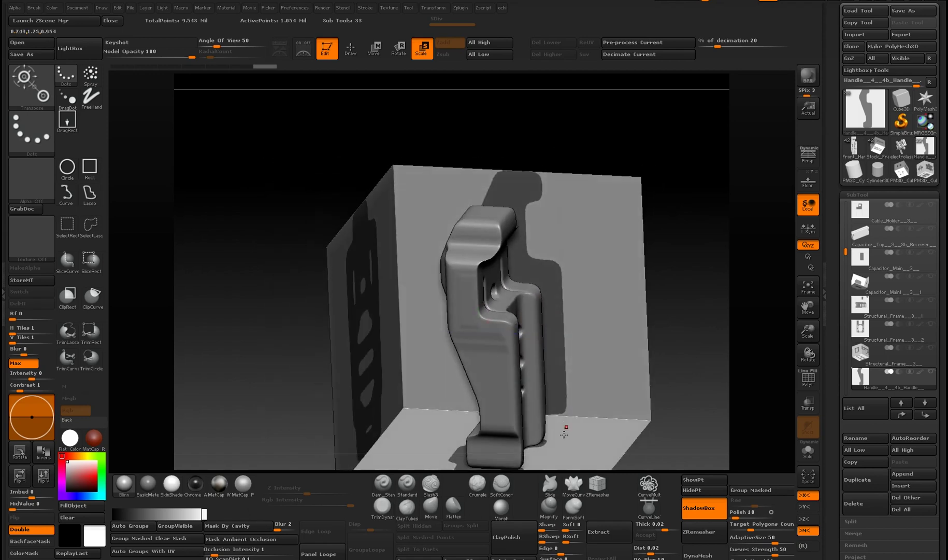